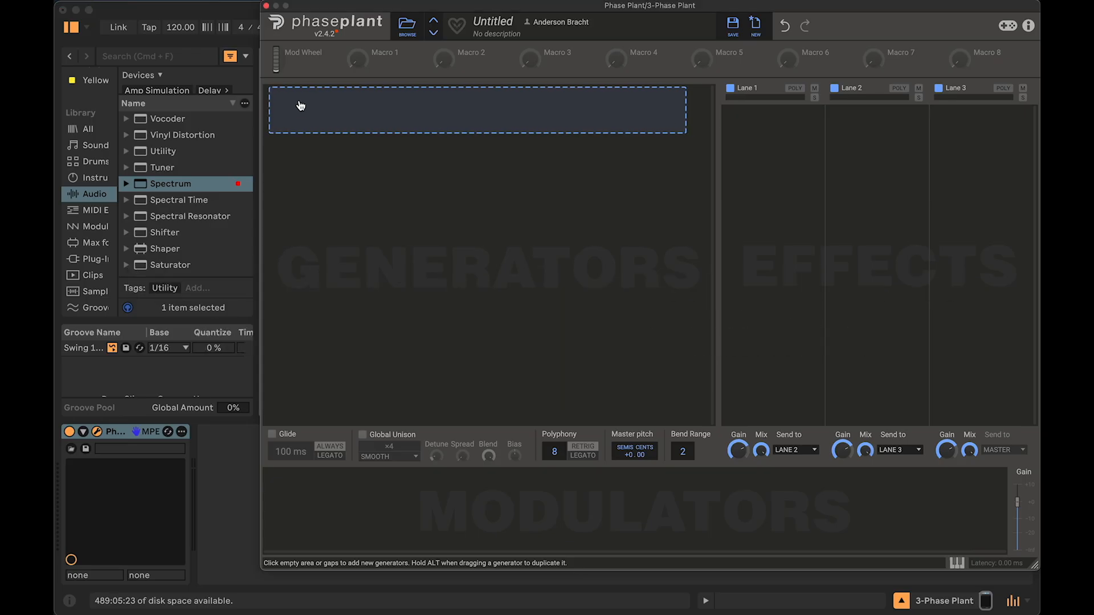
Step: Add an Analog oscillator generator and switch its waveform to sine
left_click(321, 143)
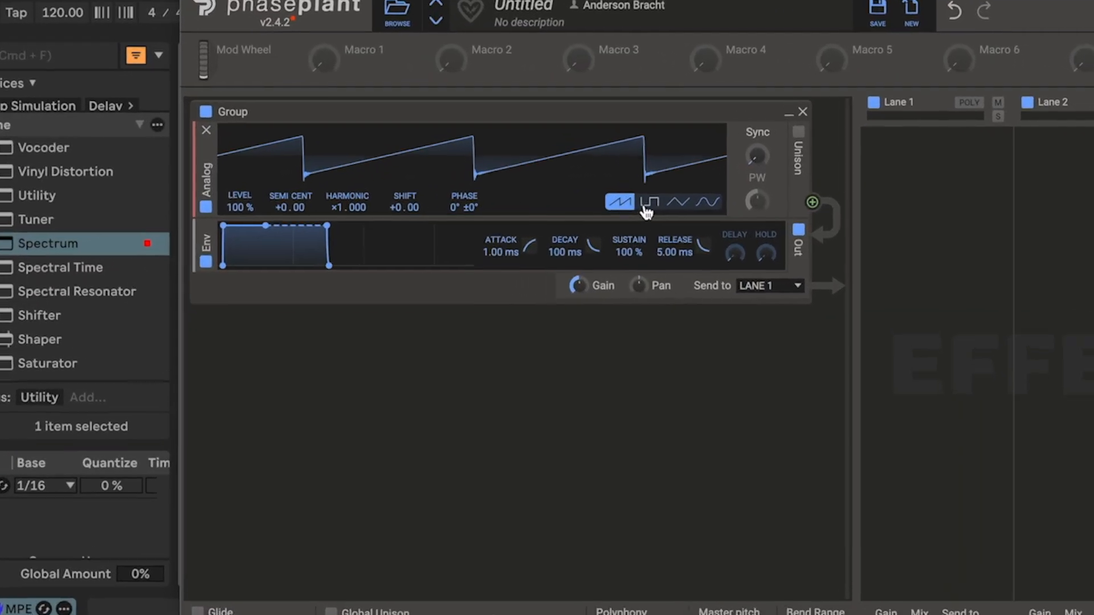
left_click(609, 176)
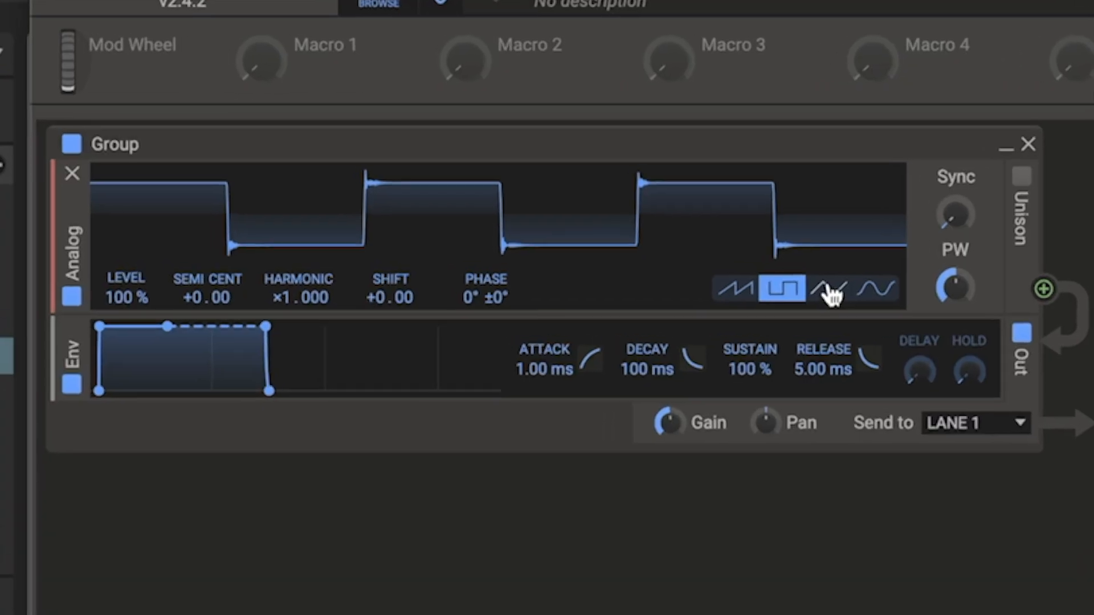
left_click(746, 241)
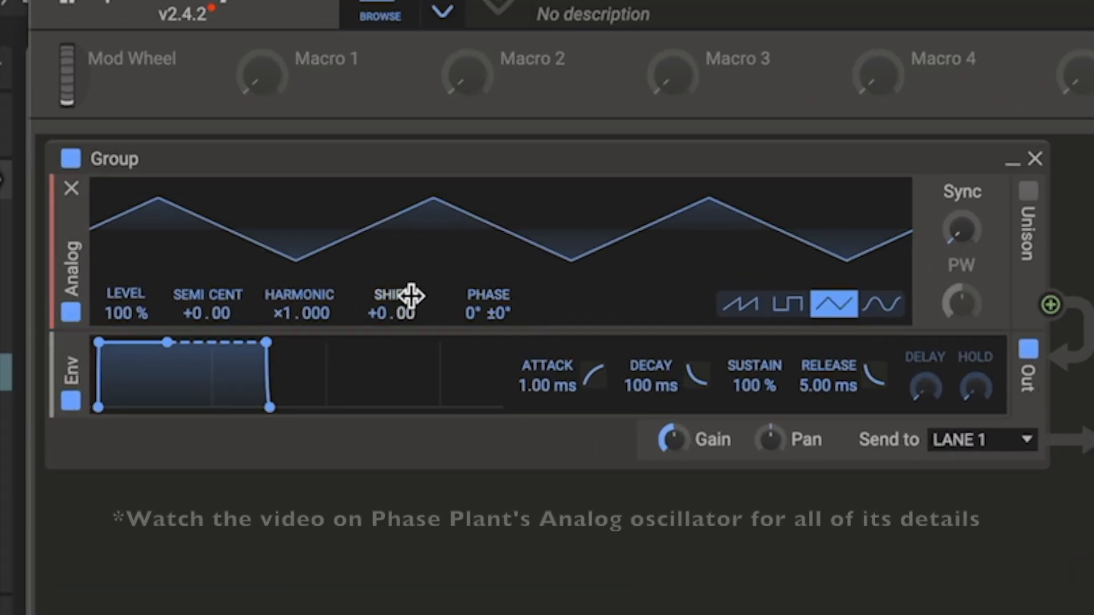
mouse_move(391, 313)
left_mouse_down()
mouse_move(392, 279)
mouse_move(392, 313)
left_mouse_up()
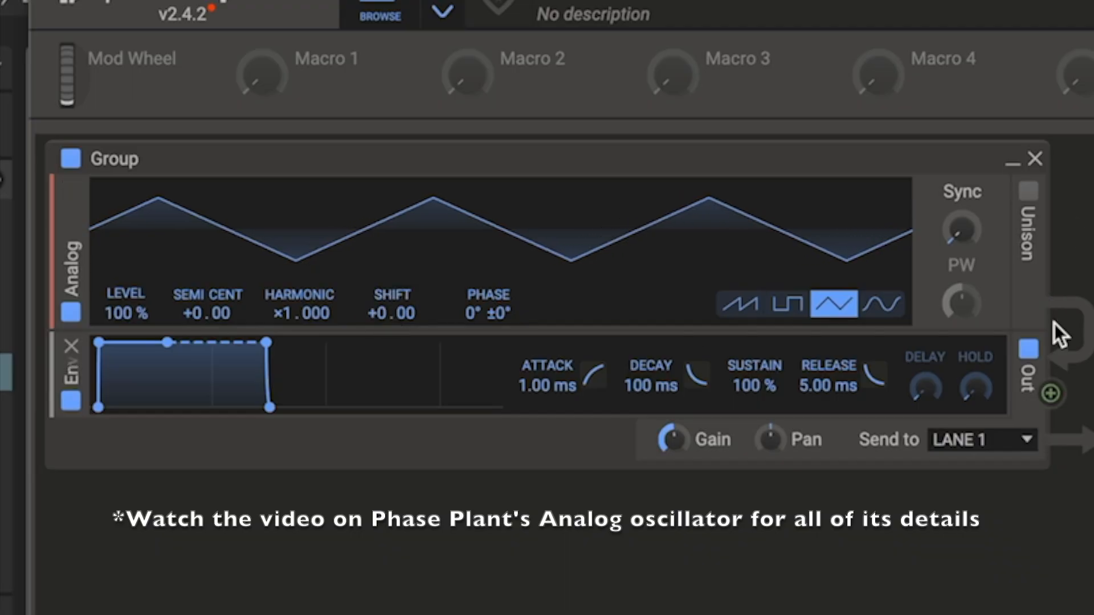
left_click(889, 319)
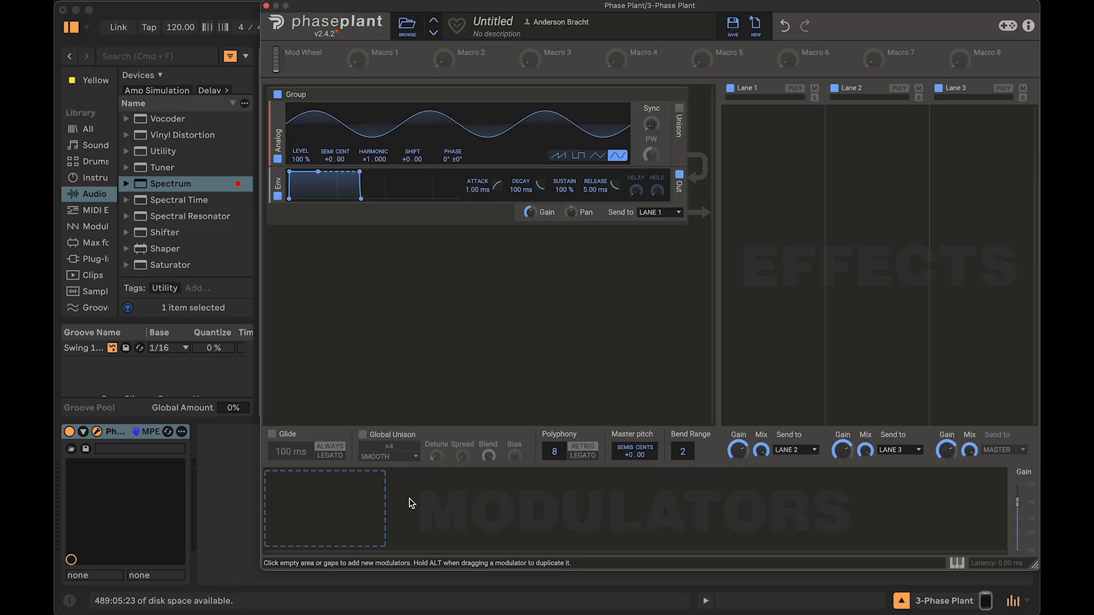
Step: Add an Envelope modulator and set its decay to about 483 ms and release to about 320 ms
left_click(288, 493)
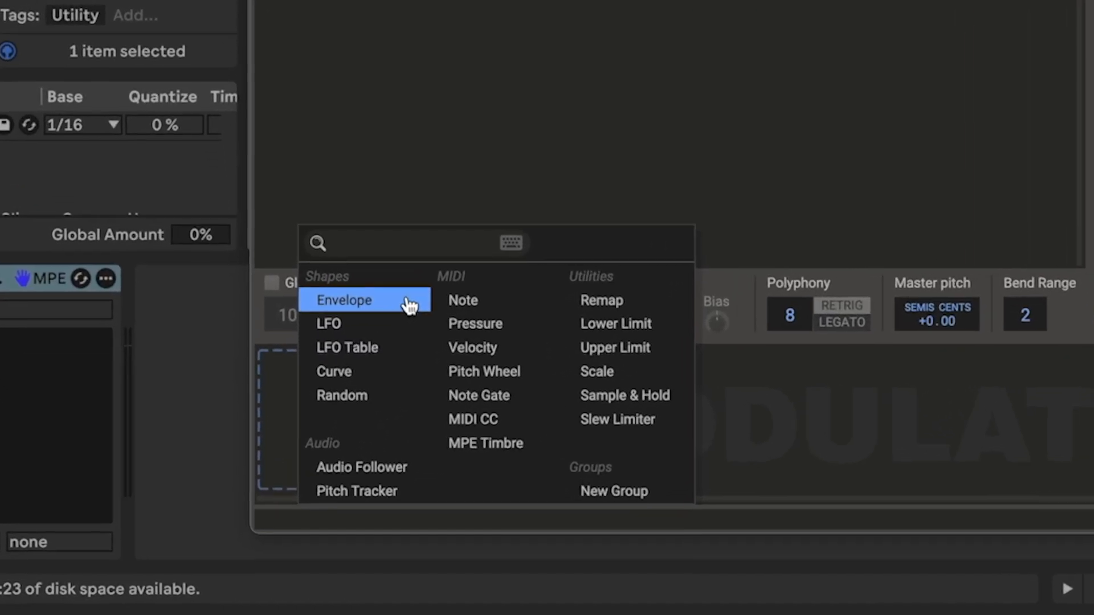
left_click(402, 323)
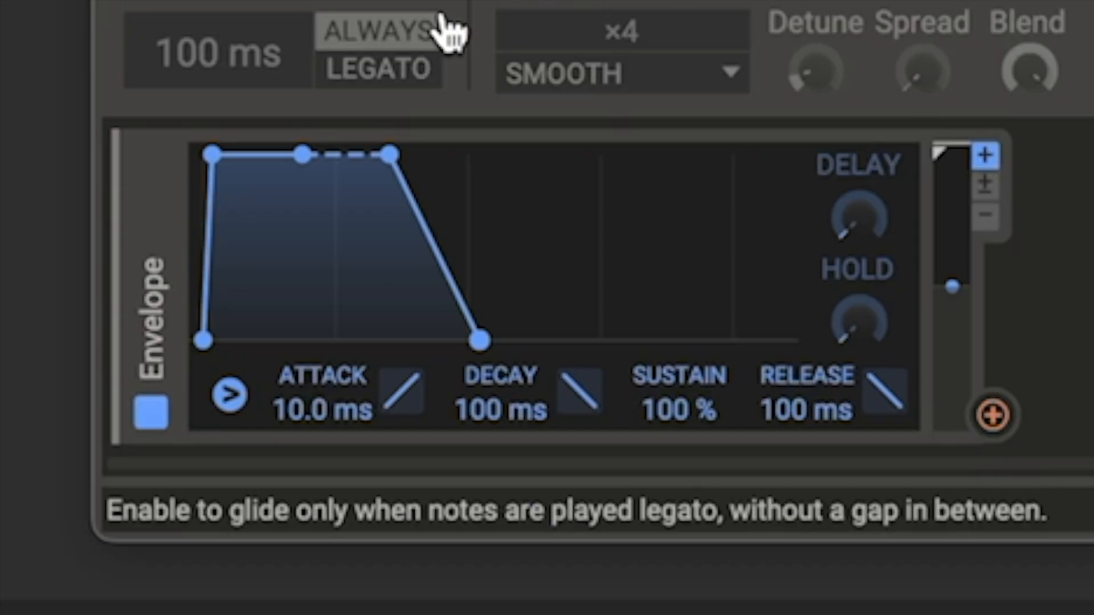
left_click_drag(293, 415, 293, 383)
left_click_drag(481, 420, 481, 393)
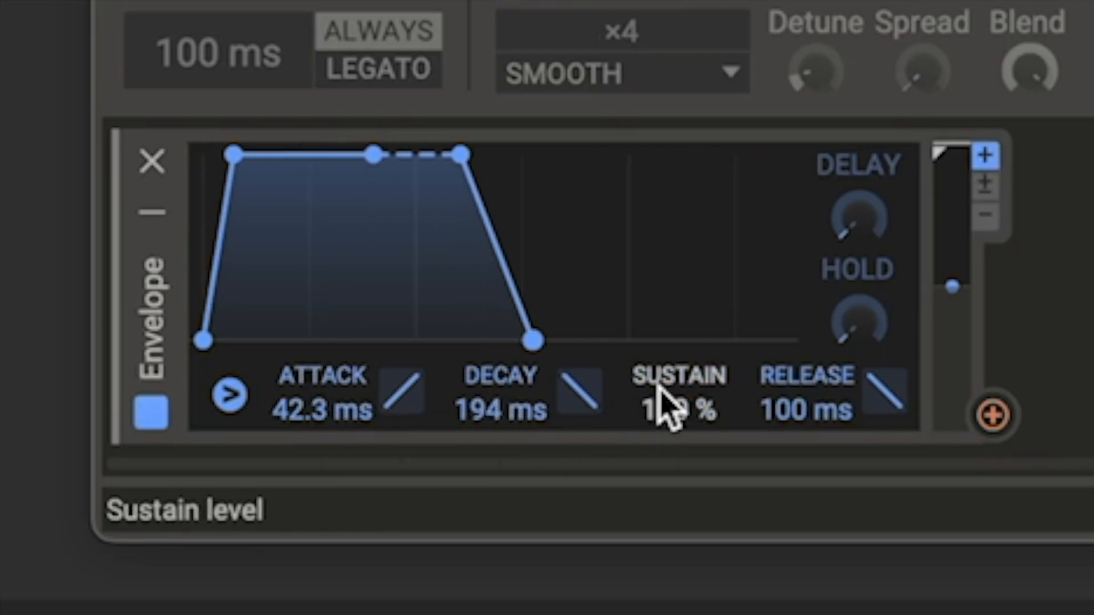
left_click_drag(794, 408, 794, 376)
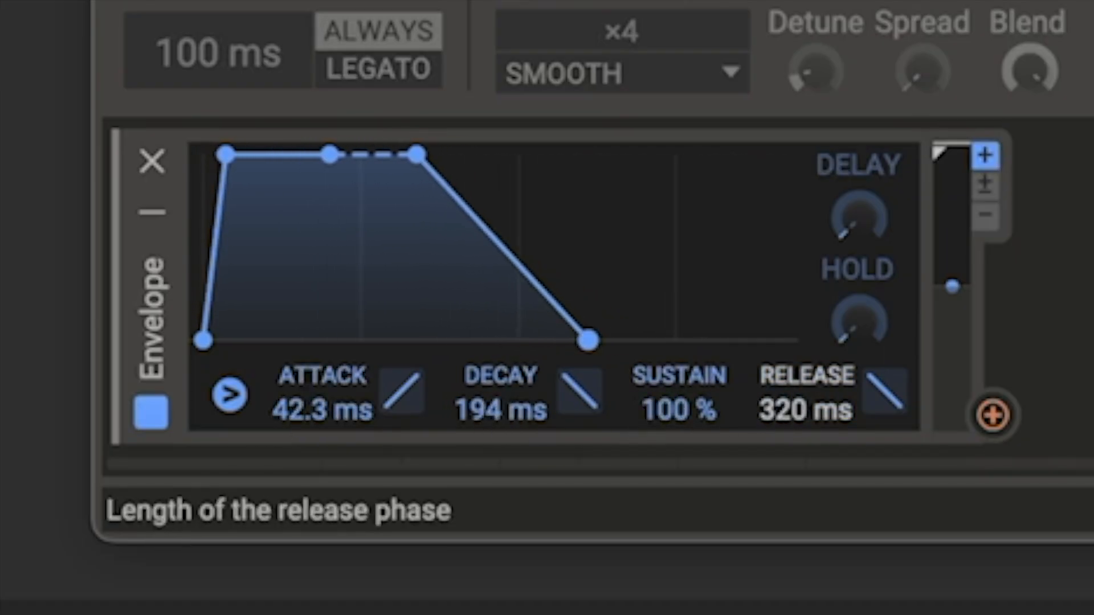
left_click_drag(501, 434, 501, 456)
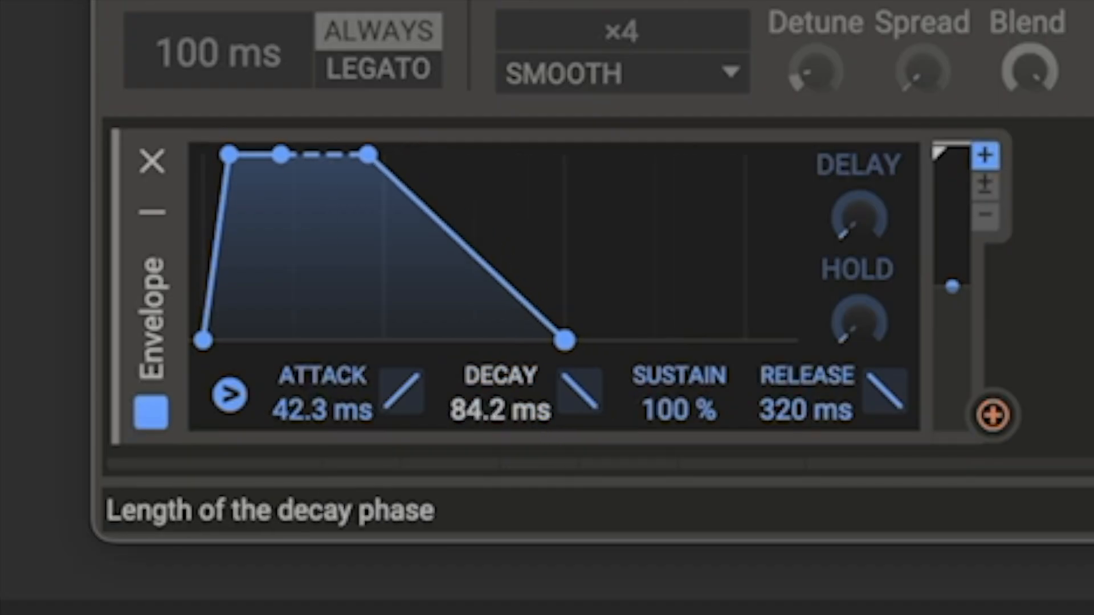
left_click_drag(478, 416, 478, 374)
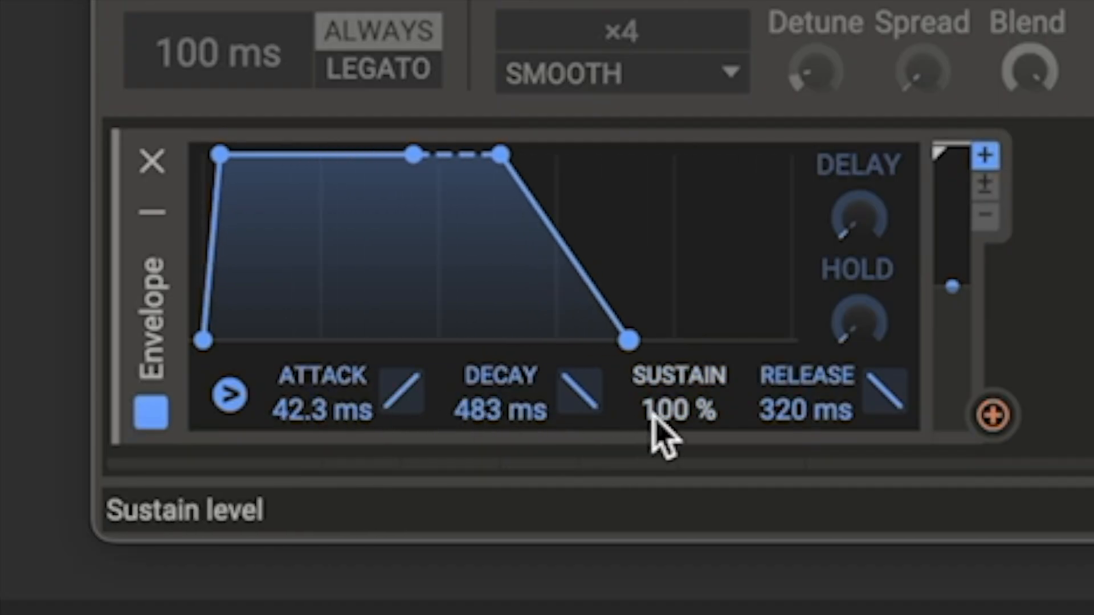
Step: Reshape the envelope to about 487 ms attack, 480 ms decay, 49% sustain and 395 ms release
left_click_drag(664, 410, 664, 442)
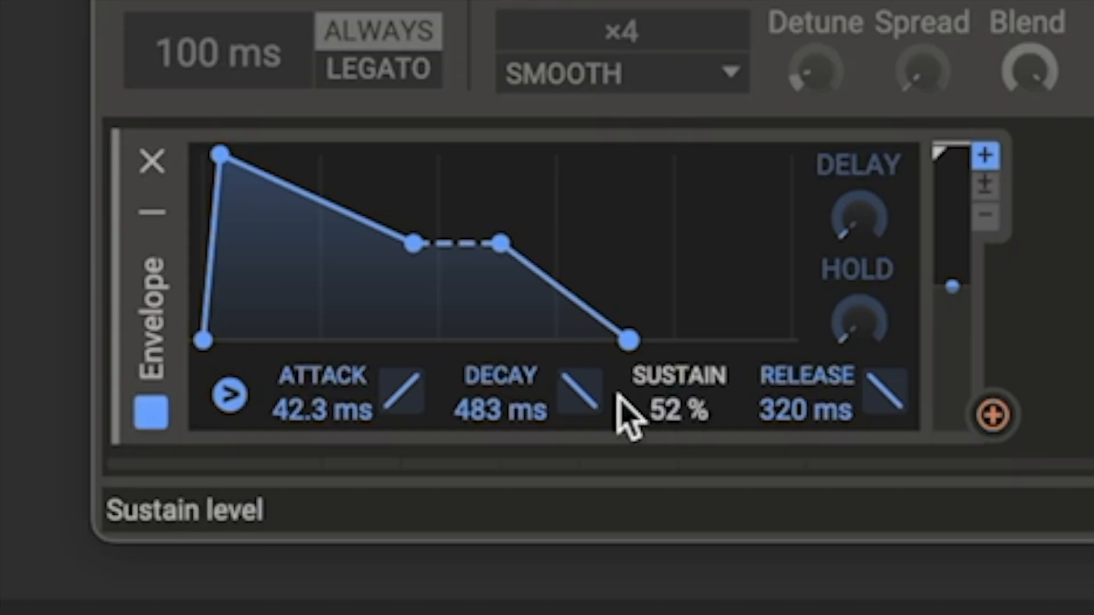
left_click_drag(299, 418, 300, 376)
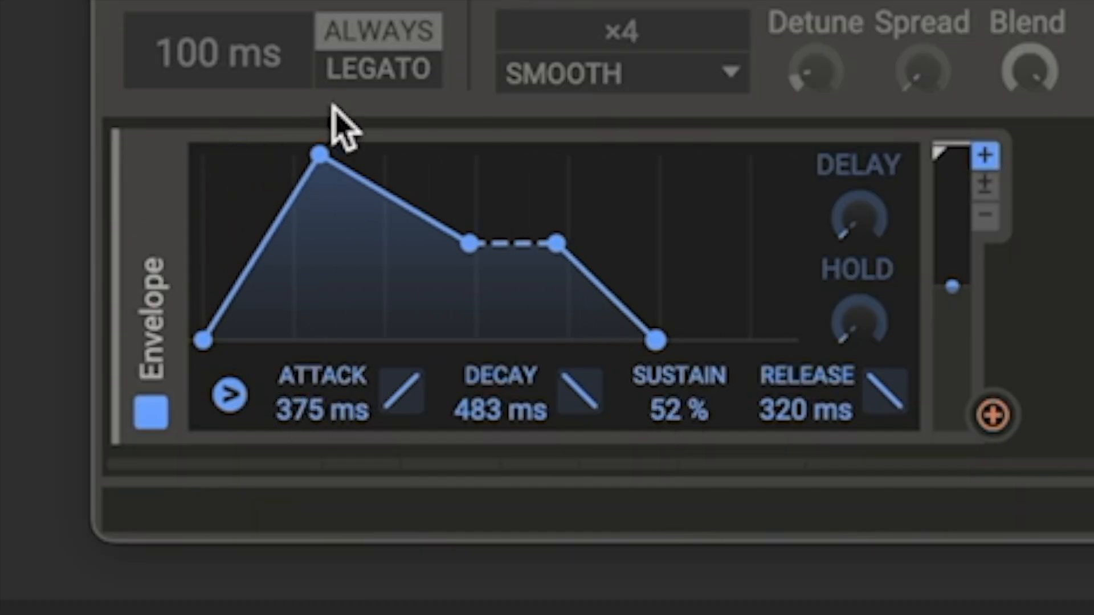
left_click_drag(322, 169, 342, 154)
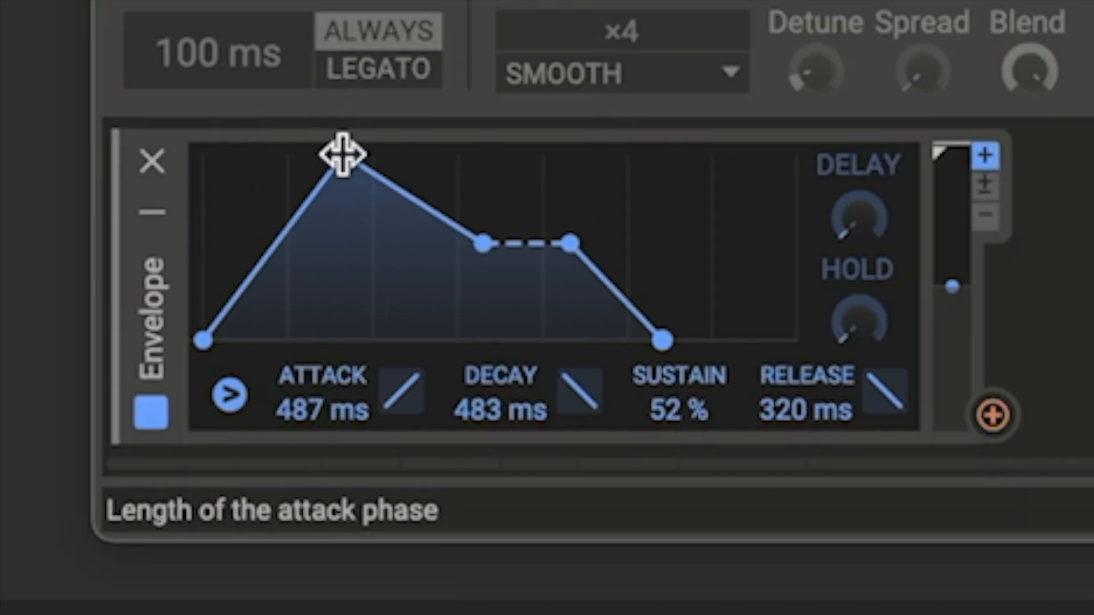
mouse_move(489, 237)
left_mouse_down()
mouse_move(490, 266)
mouse_move(491, 244)
left_mouse_up()
left_click_drag(662, 341, 683, 340)
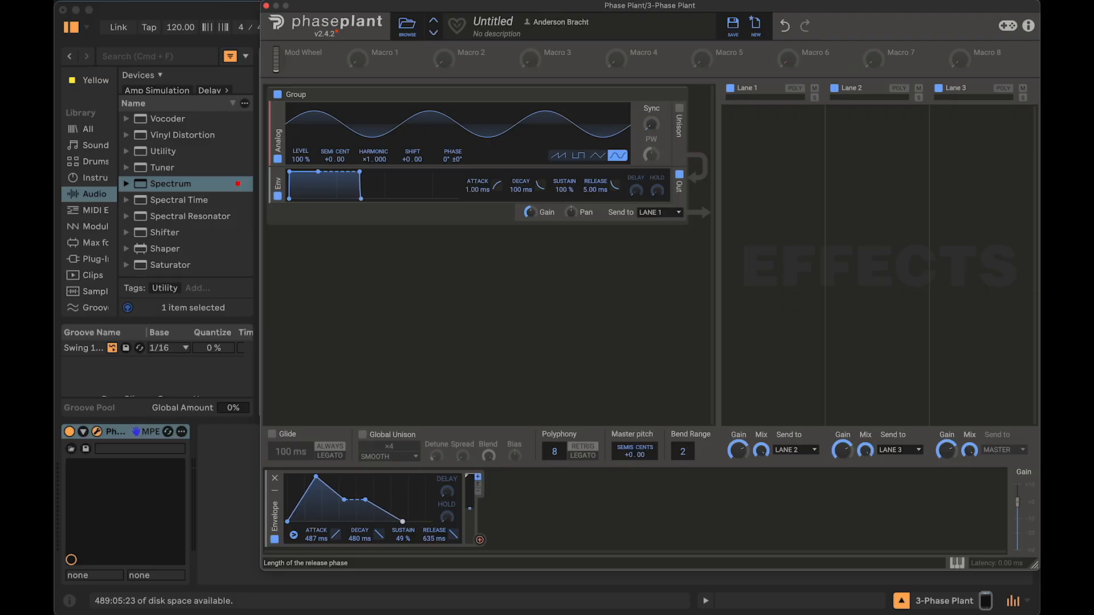
left_click_drag(402, 522, 400, 523)
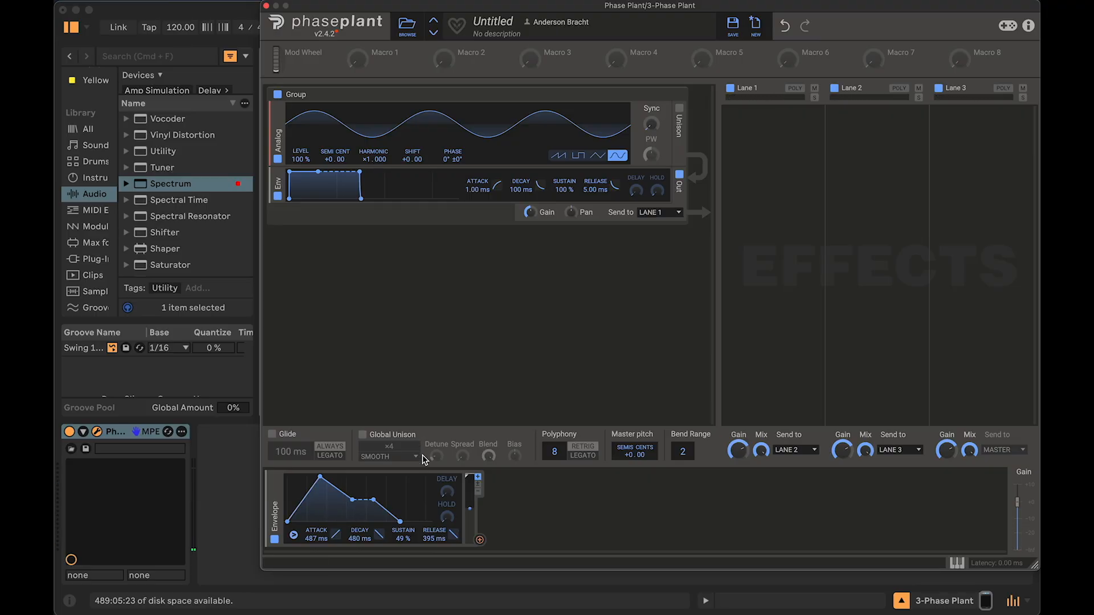
Step: Try to route the envelope modulator to the oscillator's semitone pitch and reset the Shift value
mouse_move(412, 159)
left_mouse_down()
mouse_move(412, 139)
mouse_move(407, 158)
left_mouse_up()
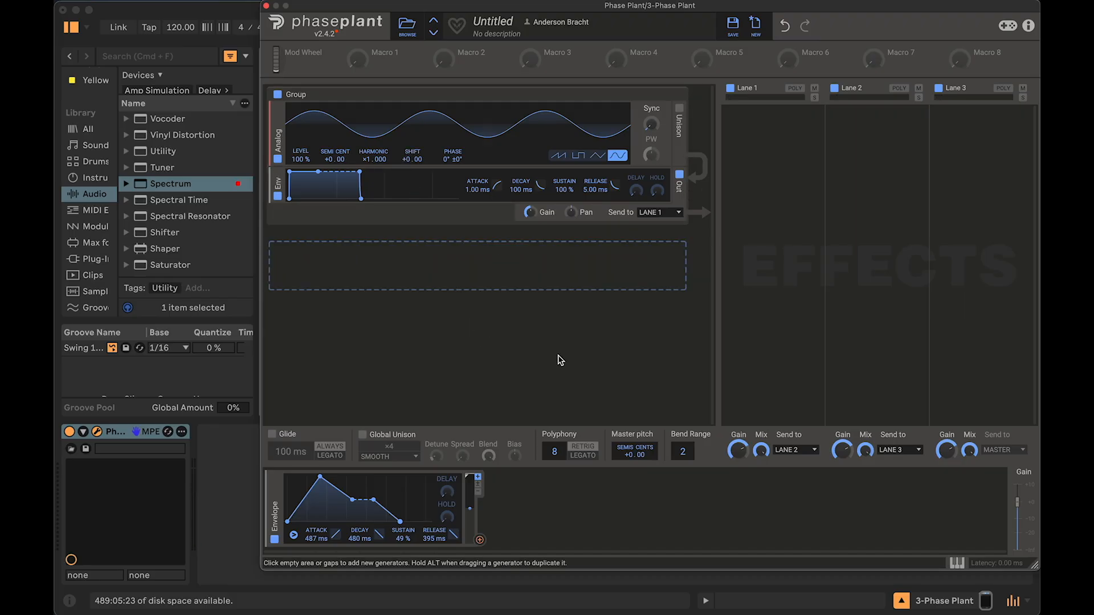
left_click(480, 541)
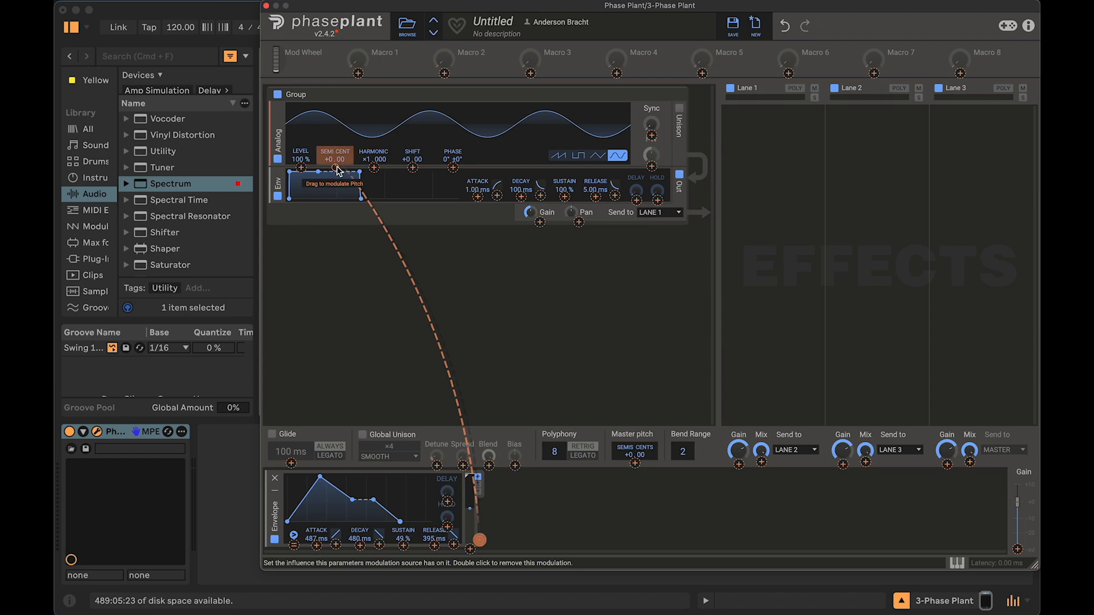
left_click_drag(377, 169, 413, 168)
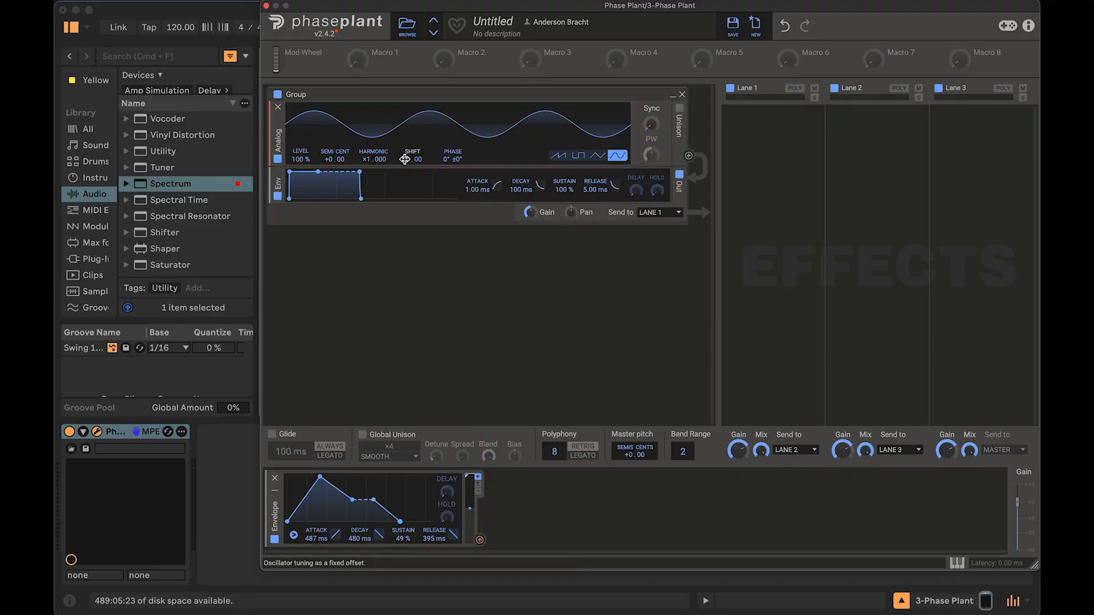
left_click_drag(409, 159, 408, 147)
double_click(408, 160)
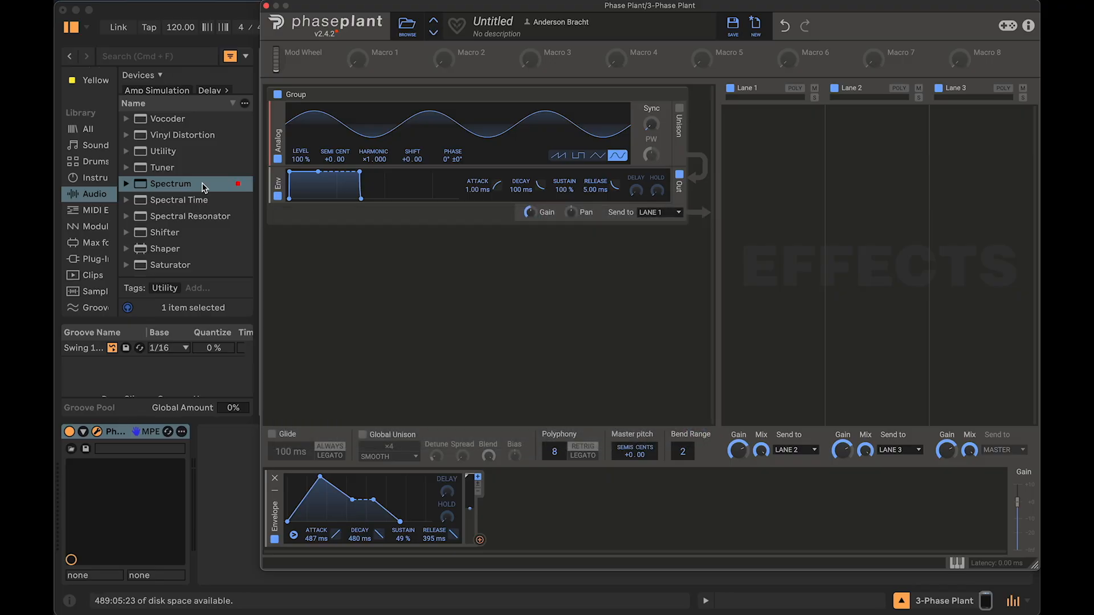
Step: Add the Spectrum analyzer device to the track, expand its display and place the plugin window beside it
left_click_drag(203, 188, 221, 261)
left_click_drag(234, 358, 225, 487)
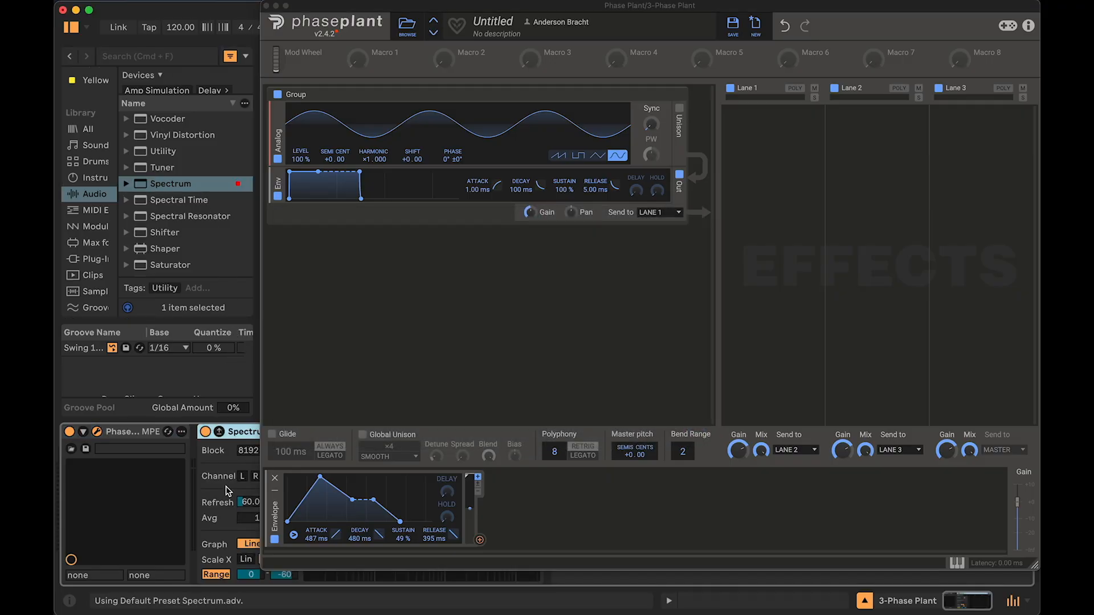
left_click_drag(353, 10, 681, 43)
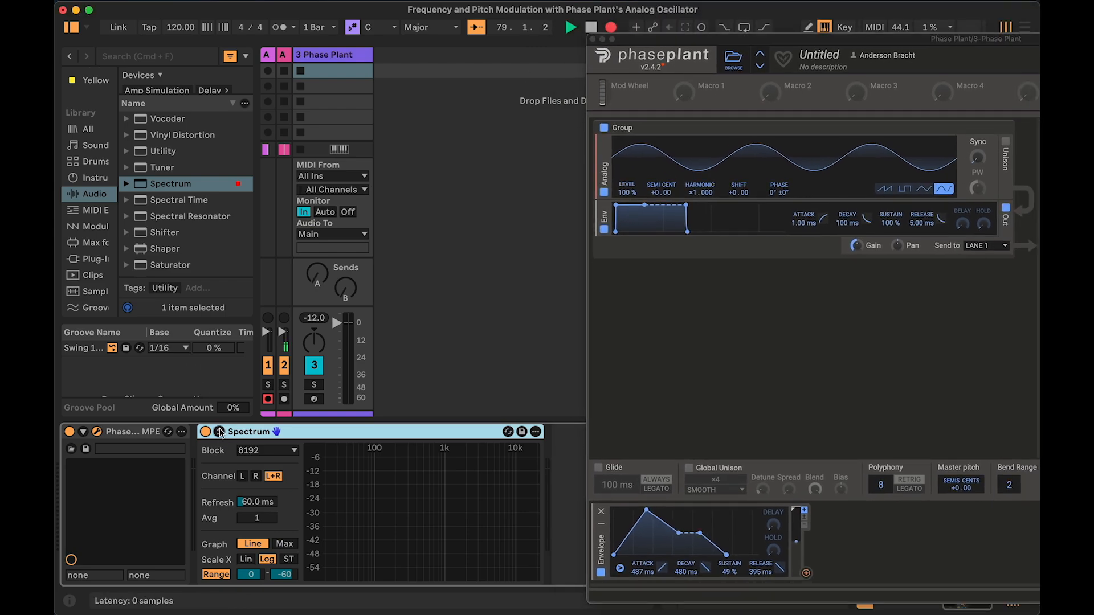
left_click(220, 432)
left_click_drag(640, 39, 664, 41)
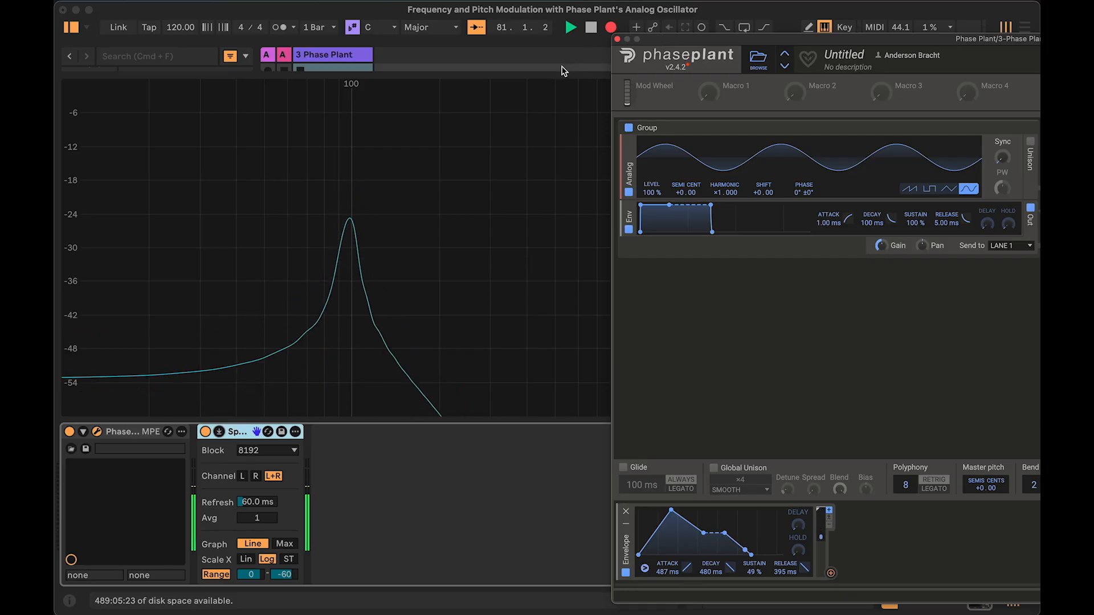
left_click_drag(655, 43, 618, 19)
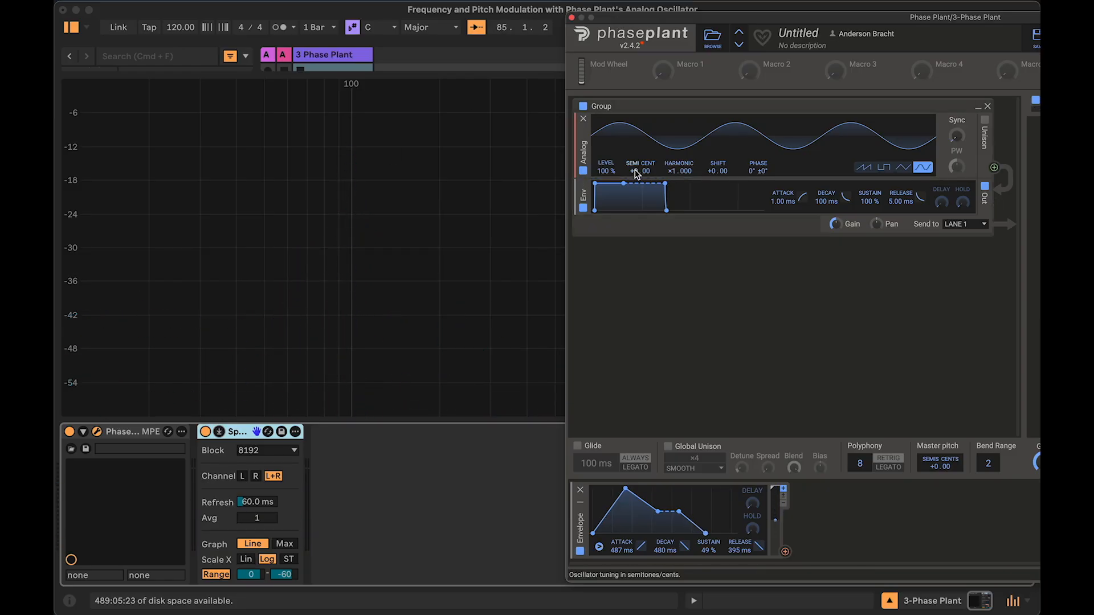
mouse_move(635, 171)
left_mouse_down()
mouse_move(635, 154)
mouse_move(636, 174)
left_mouse_up()
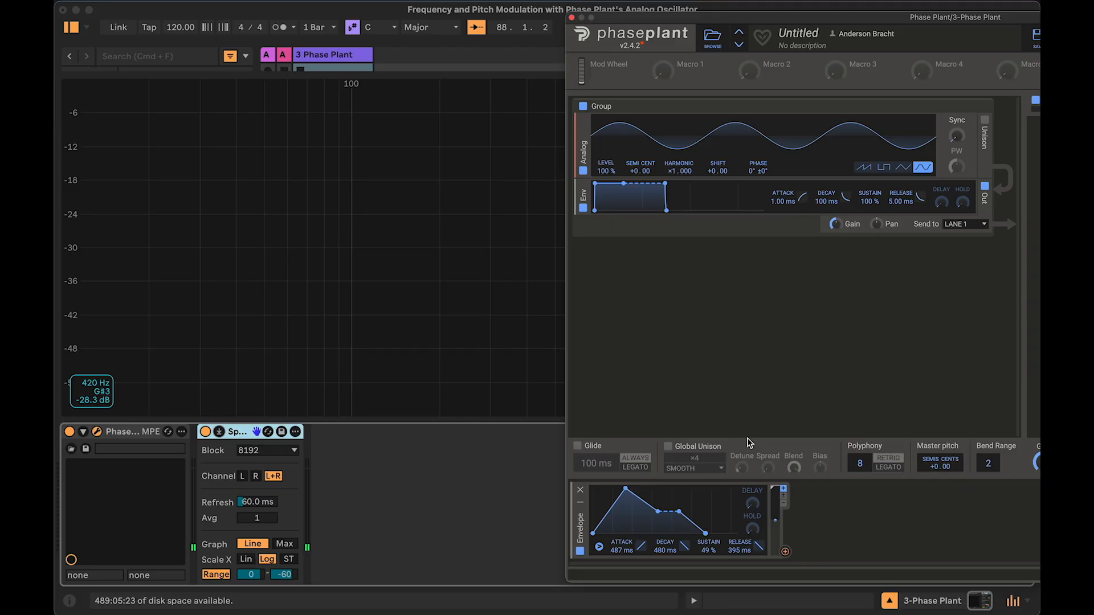
left_click(786, 553)
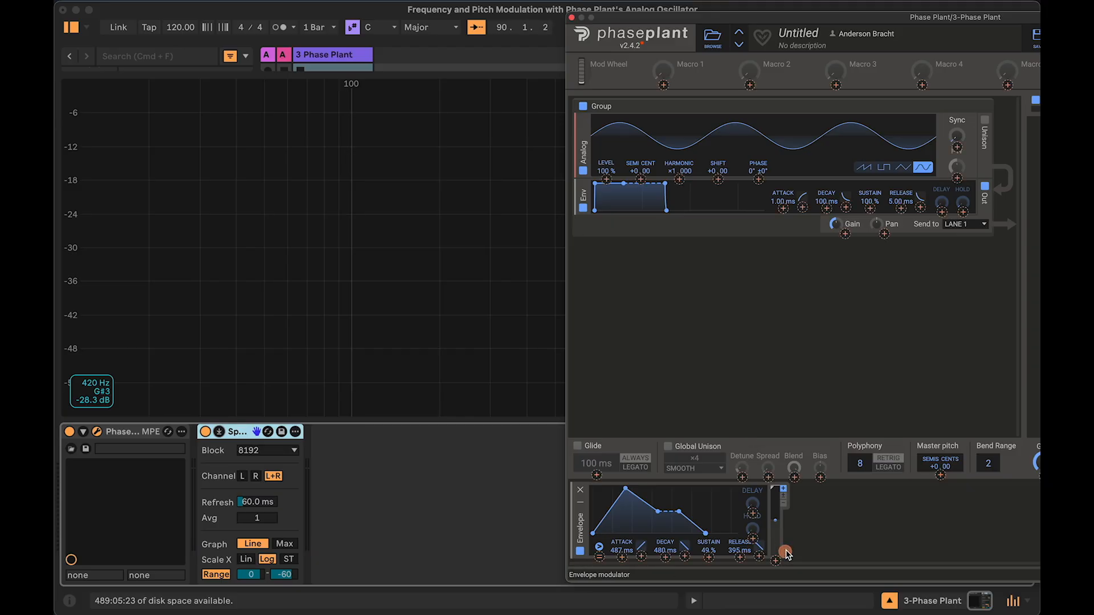
left_click(718, 180)
left_click(786, 552)
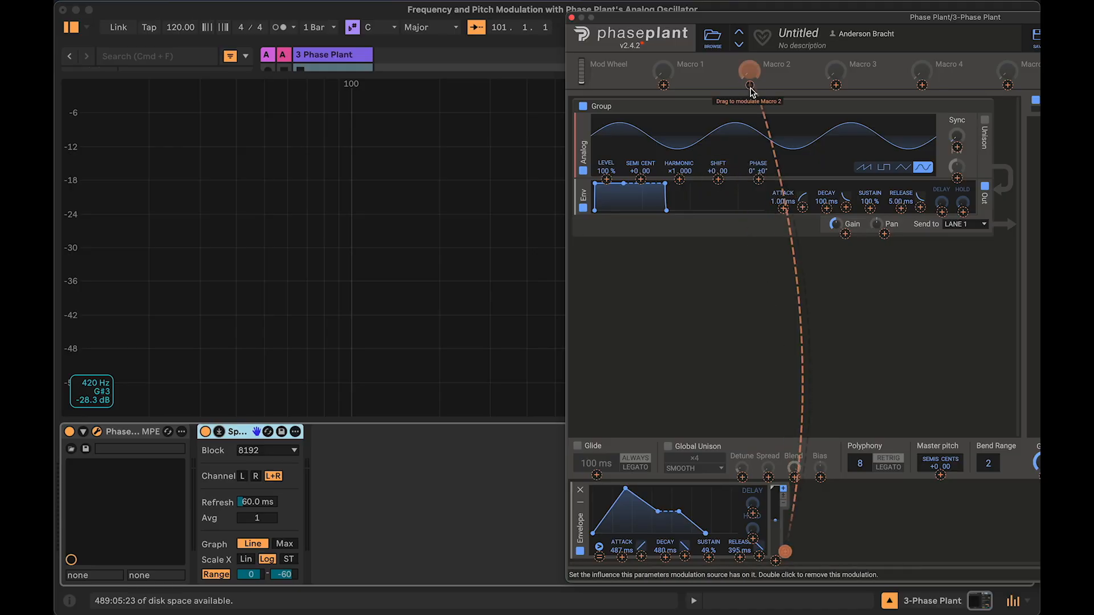
left_click_drag(656, 187, 607, 181)
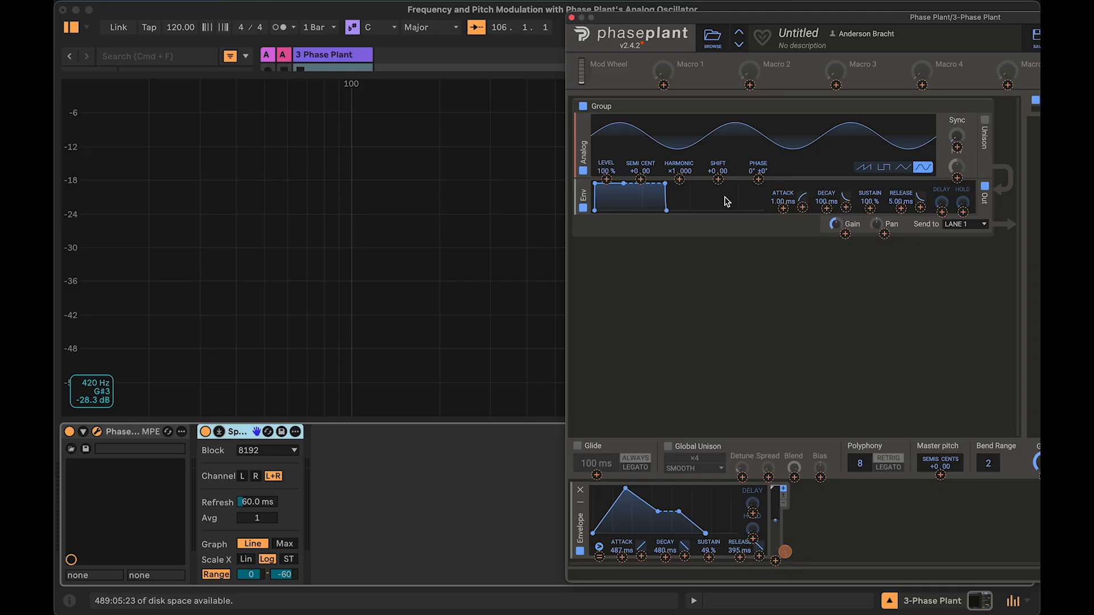
Step: Try linking the envelope to the oscillator's Shift and set Shift to +10.00
left_click_drag(786, 552, 721, 184)
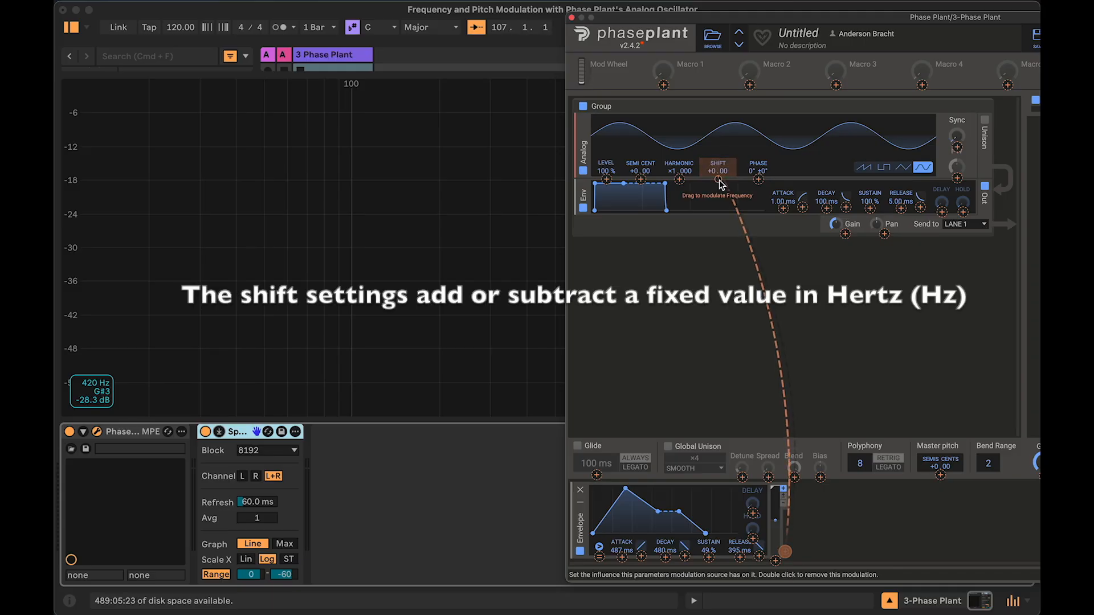
left_click_drag(719, 183, 717, 175)
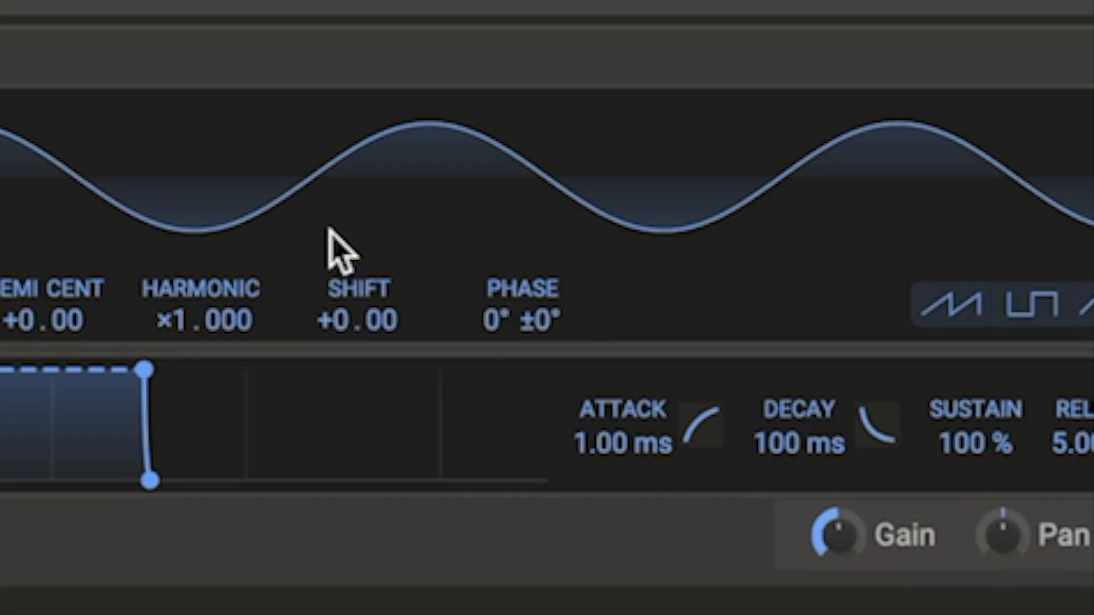
left_click_drag(343, 308, 344, 362)
left_click_drag(716, 171, 716, 177)
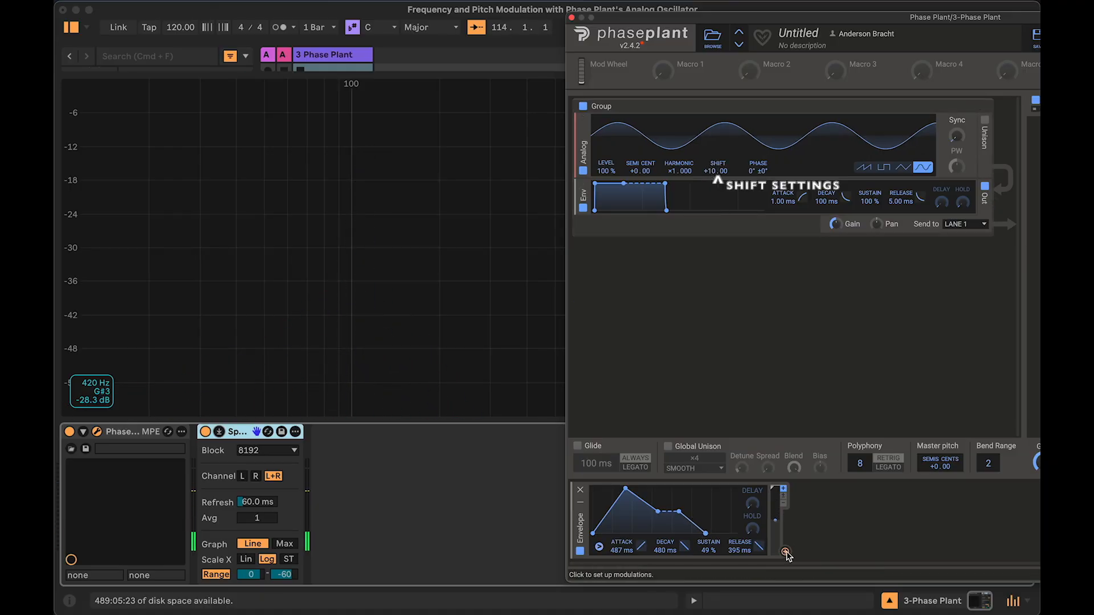
Step: Connect the envelope modulator to the oscillator's Shift parameter
left_click_drag(785, 552, 726, 195)
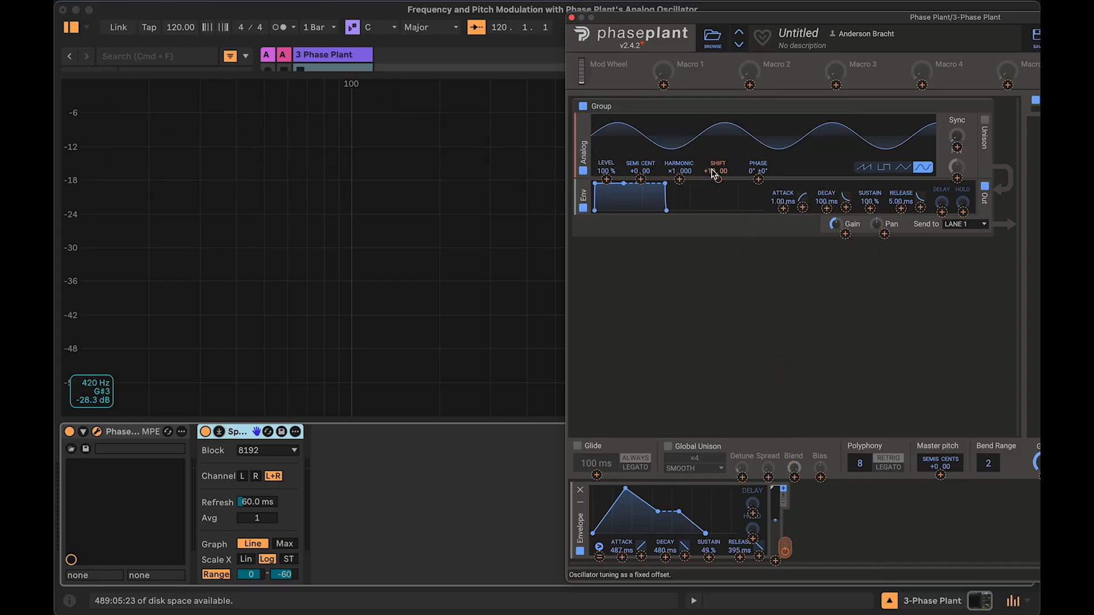
left_click_drag(714, 175, 714, 176)
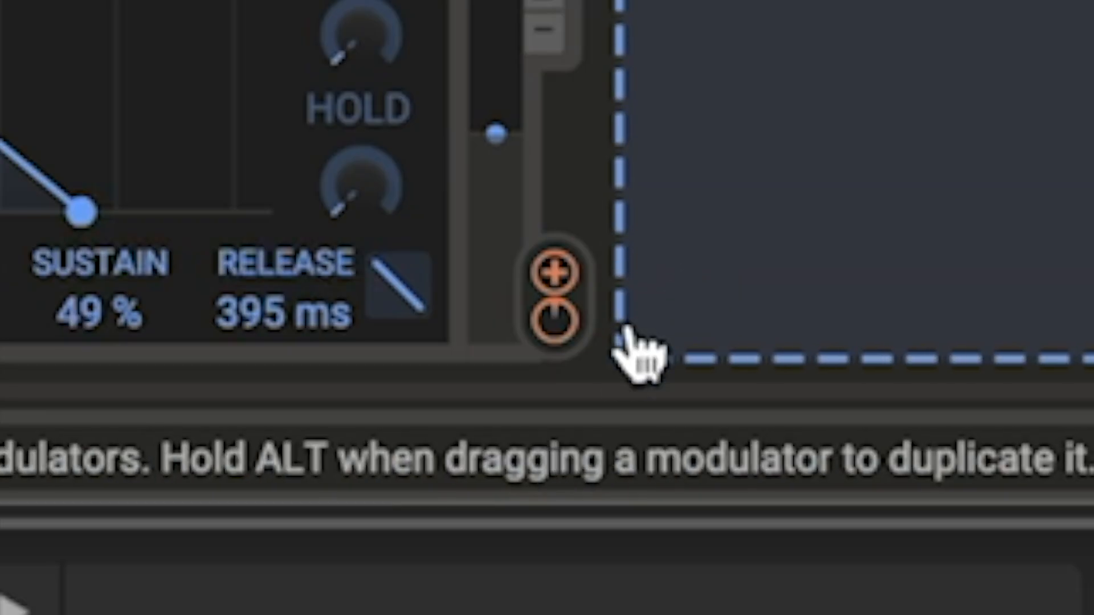
mouse_move(786, 553)
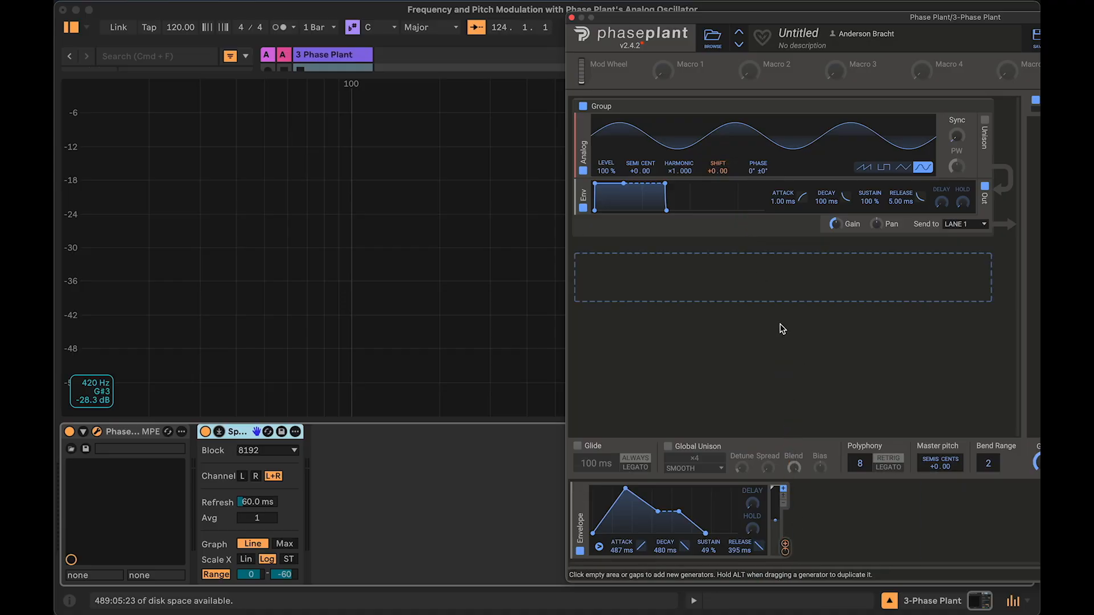
mouse_move(787, 553)
mouse_move(719, 183)
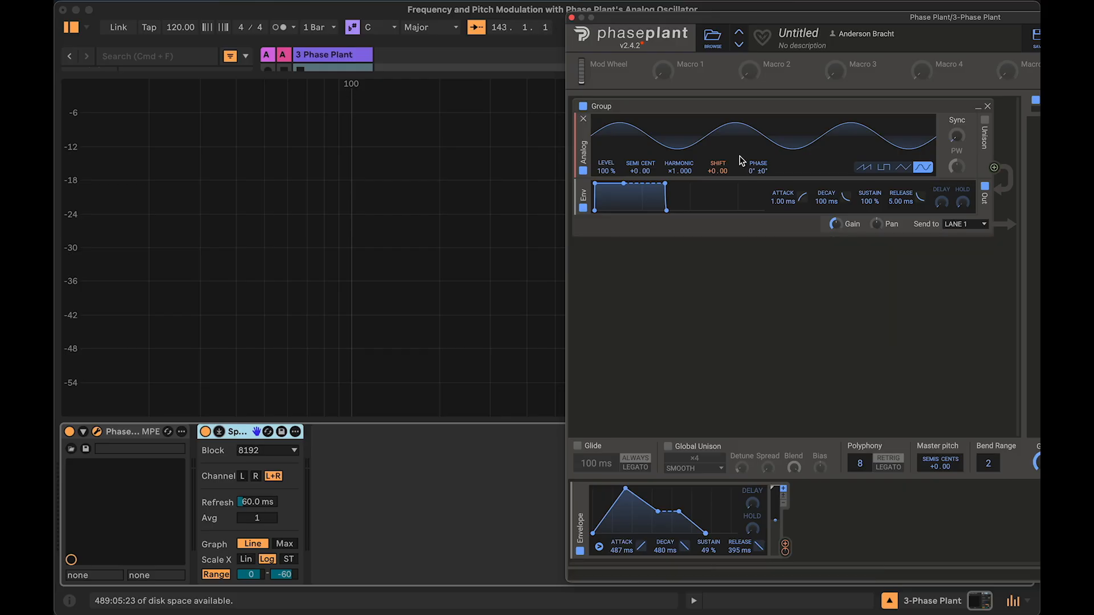
Step: Adjust and reset the envelope's modulation amount on the Shift parameter
mouse_move(716, 172)
left_mouse_down()
mouse_move(715, 141)
mouse_move(714, 172)
left_mouse_up()
double_click(714, 172)
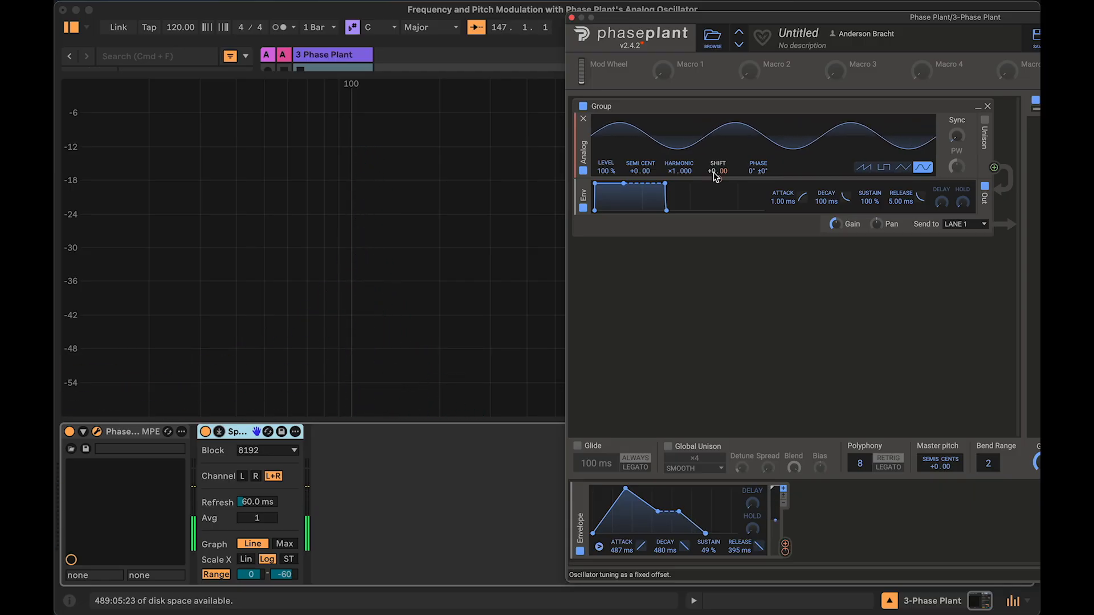
left_click_drag(713, 172, 714, 166)
double_click(715, 171)
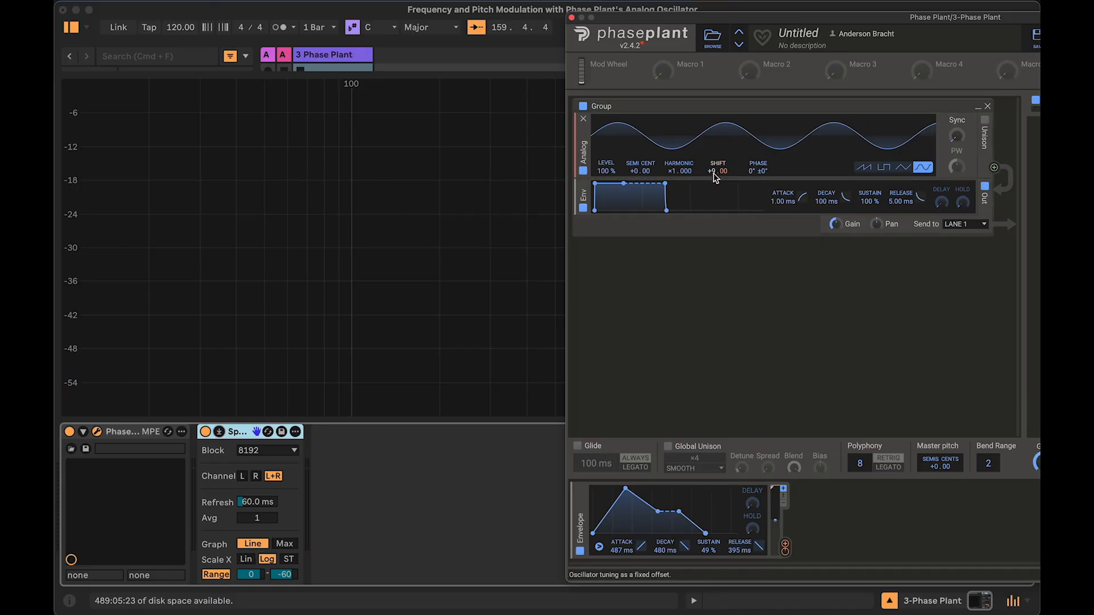
Step: Change the oscillator's Shift value and reset it to +0.00
left_click_drag(714, 174, 714, 208)
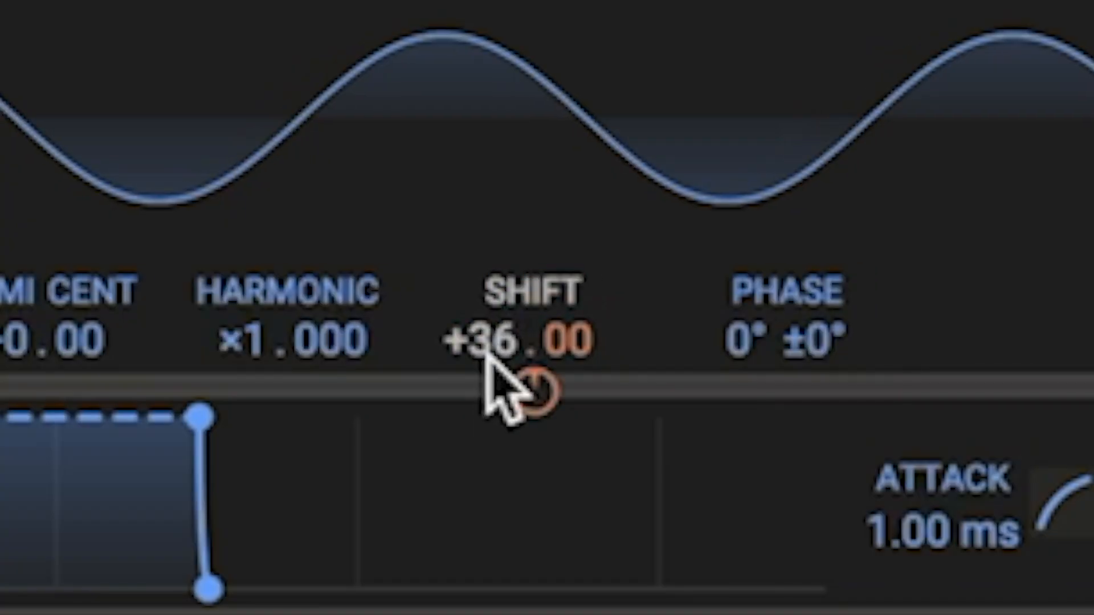
mouse_move(487, 357)
left_mouse_down()
mouse_move(484, 404)
mouse_move(485, 342)
mouse_move(501, 339)
mouse_move(502, 315)
mouse_move(501, 366)
left_mouse_up()
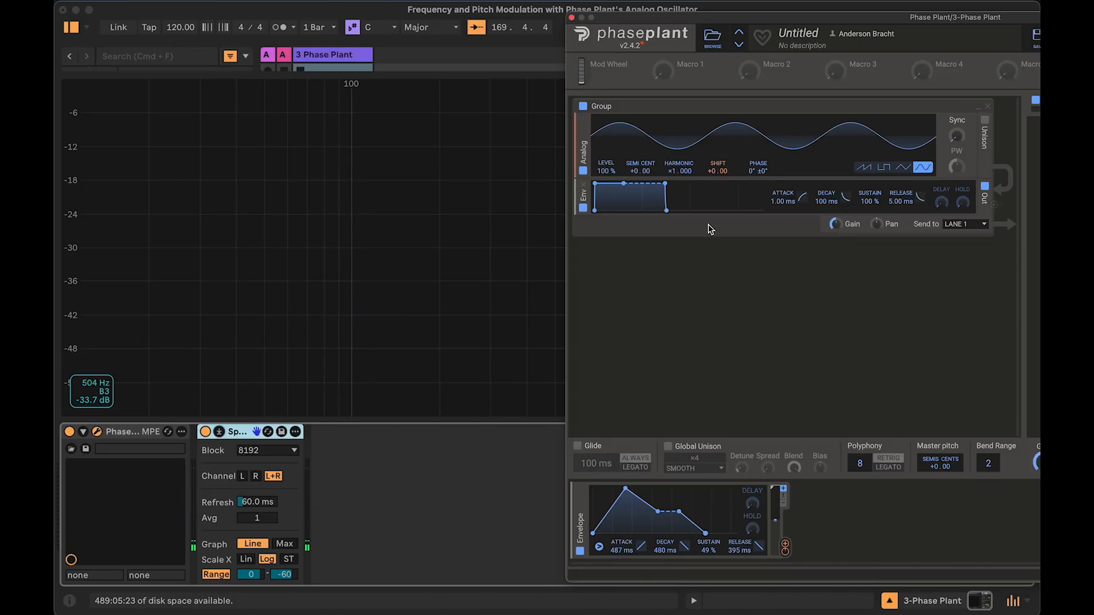
left_click_drag(716, 175, 717, 169)
double_click(714, 172)
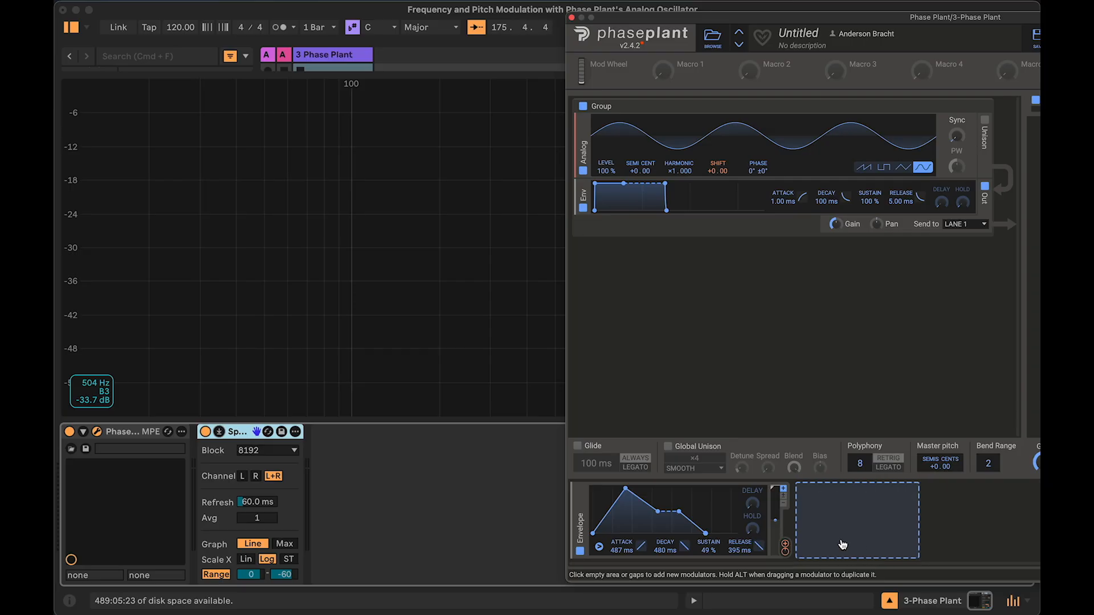
Step: Shape the modulator envelope to an attack of about 1.01 s, decay about 1.02 s and sustain about 0.1 %
mouse_move(786, 556)
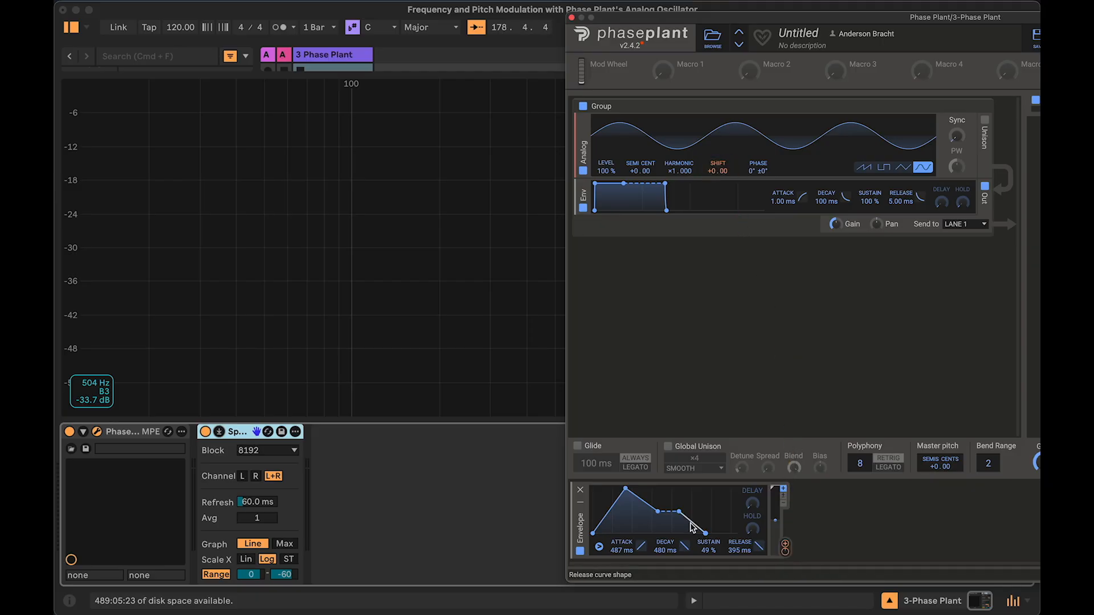
left_click_drag(661, 533, 670, 533)
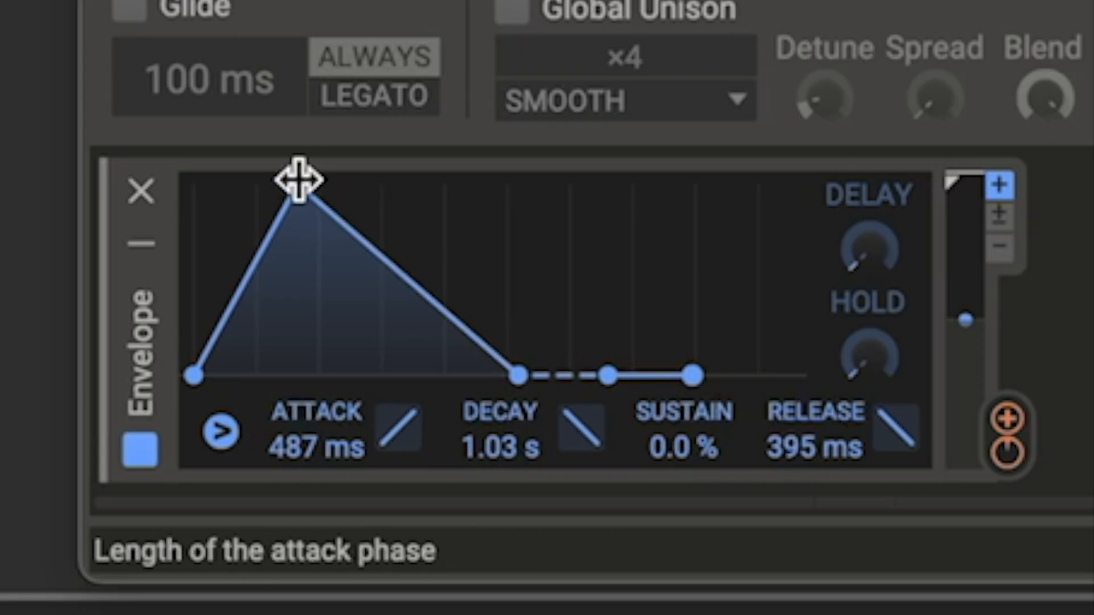
left_click_drag(299, 180, 359, 183)
mouse_move(655, 410)
left_mouse_down()
mouse_move(656, 342)
mouse_move(655, 410)
left_mouse_up()
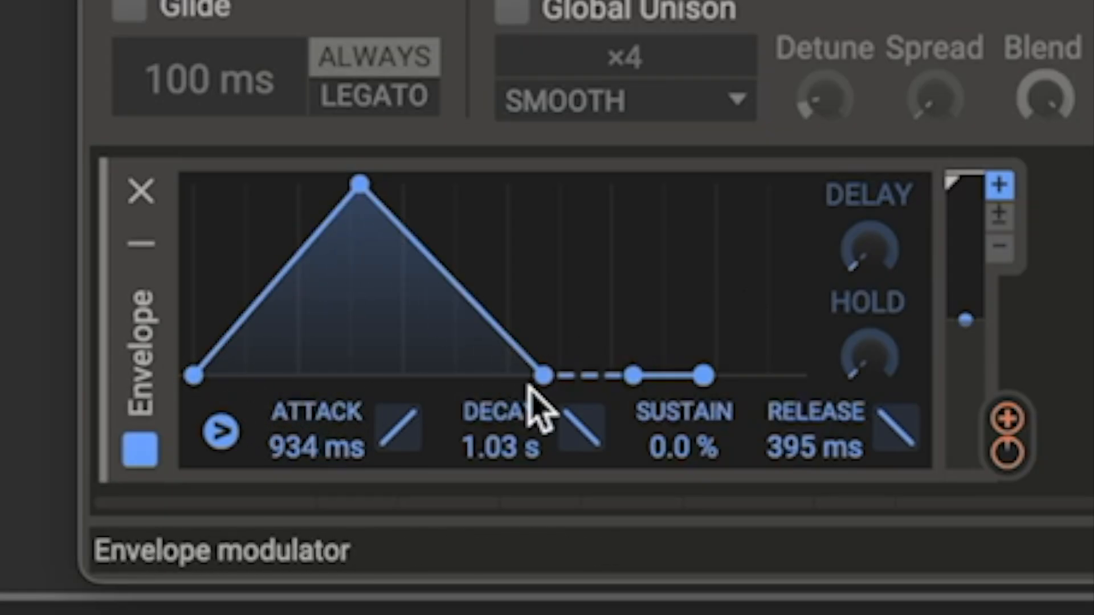
mouse_move(550, 370)
left_mouse_down()
mouse_move(542, 313)
mouse_move(544, 373)
left_mouse_up()
mouse_move(473, 456)
left_mouse_down()
mouse_move(473, 399)
mouse_move(473, 473)
mouse_move(473, 457)
left_mouse_up()
mouse_move(548, 373)
left_mouse_down()
mouse_move(544, 350)
mouse_move(546, 376)
left_mouse_up()
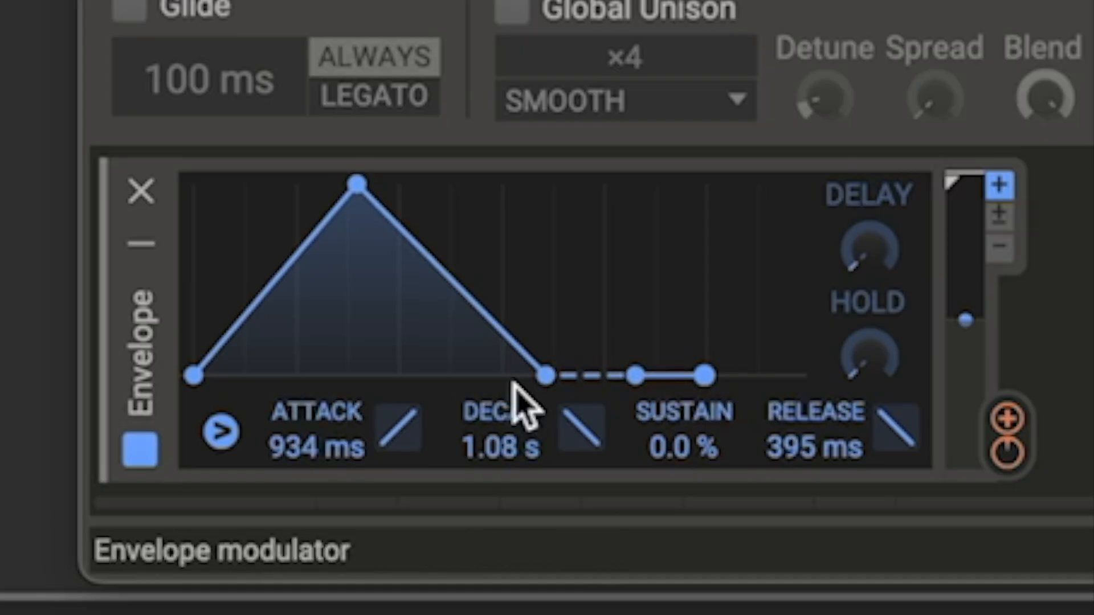
left_click_drag(328, 451, 285, 439)
mouse_move(469, 431)
left_mouse_down()
mouse_move(470, 421)
mouse_move(477, 436)
left_mouse_up()
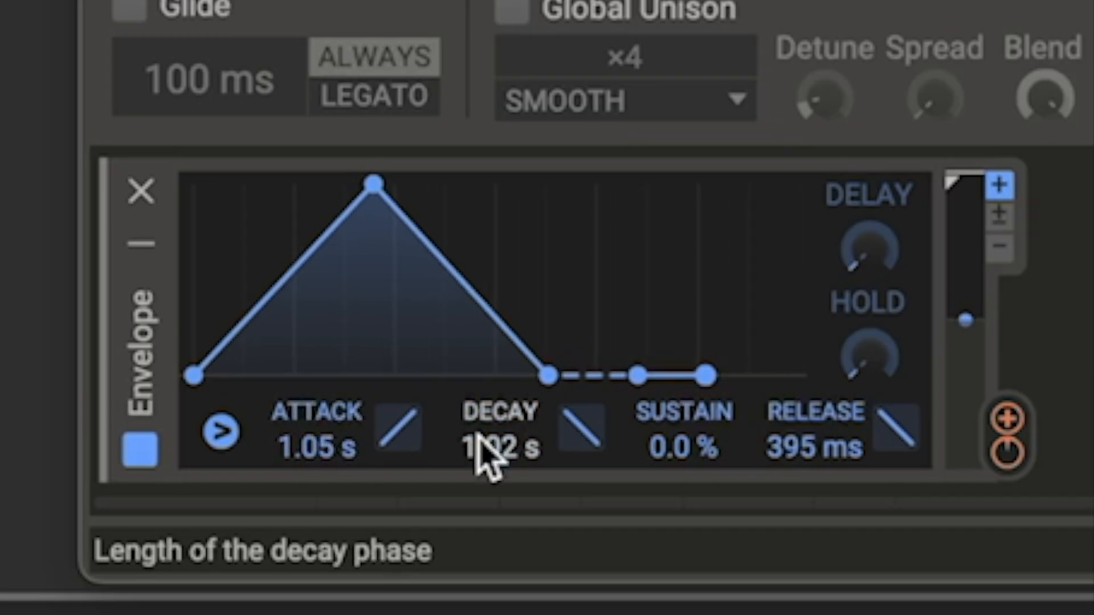
left_click_drag(701, 464, 691, 440)
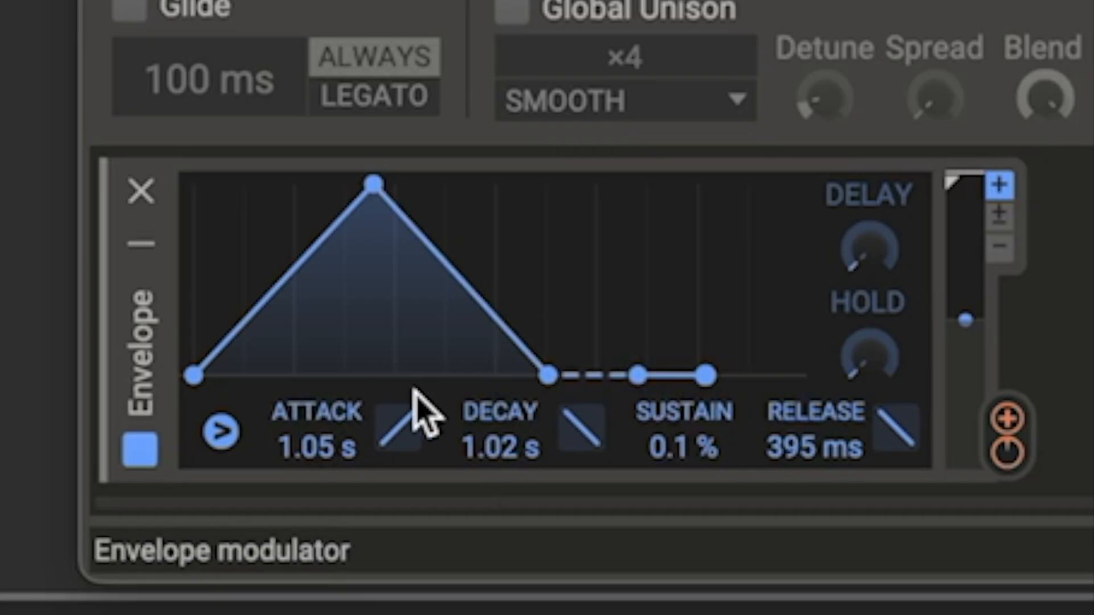
mouse_move(374, 184)
left_mouse_down()
mouse_move(493, 184)
mouse_move(374, 183)
left_mouse_up()
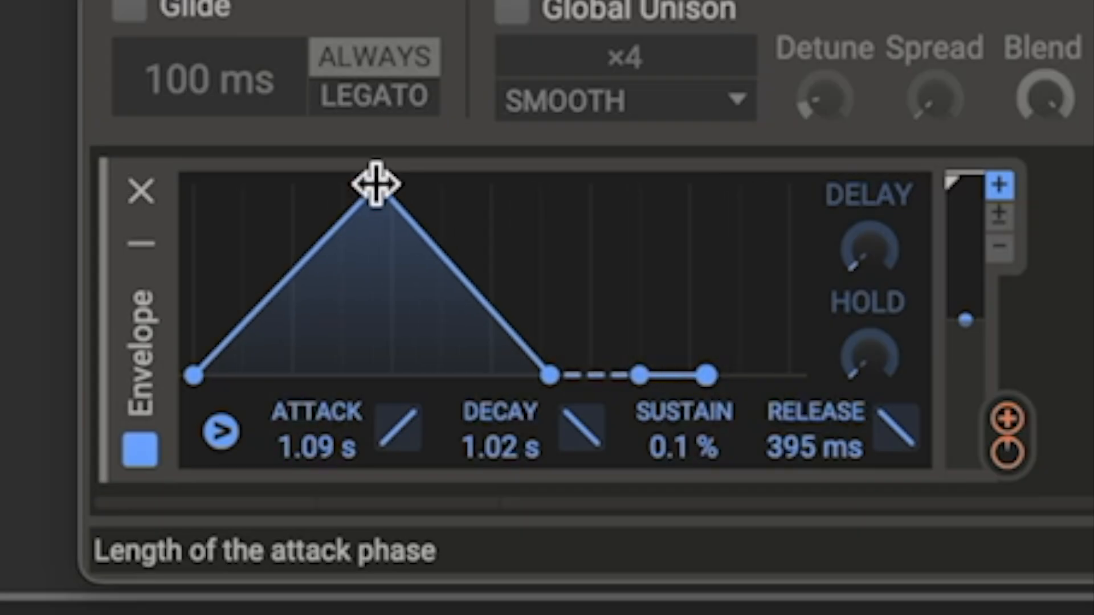
mouse_move(298, 449)
left_mouse_down()
mouse_move(297, 394)
mouse_move(298, 455)
left_mouse_up()
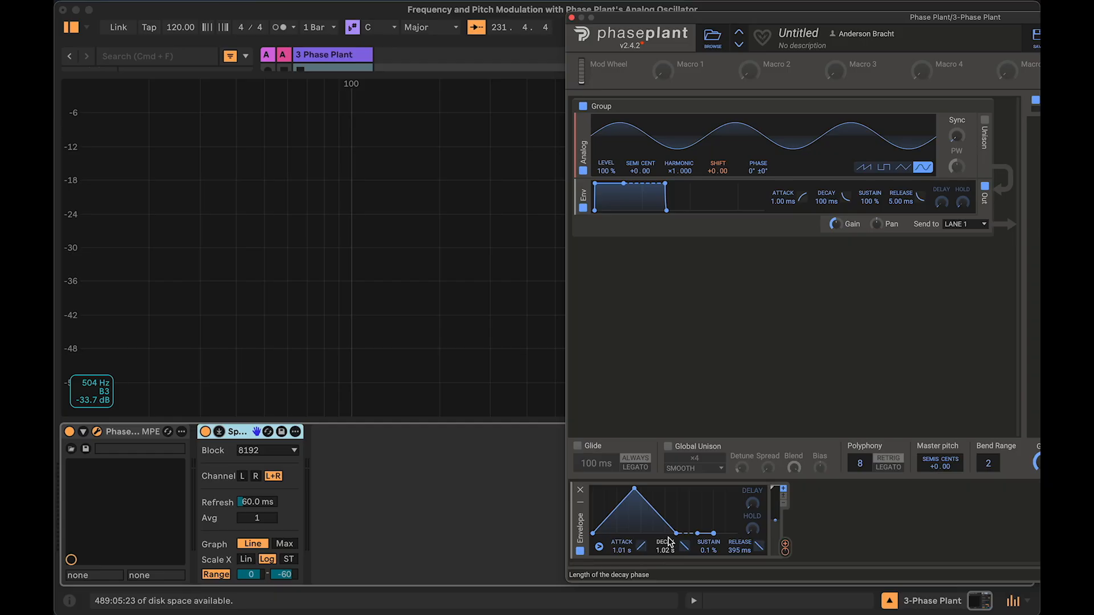
Step: Connect the envelope modulator to the oscillator's Shift parameter
mouse_move(787, 558)
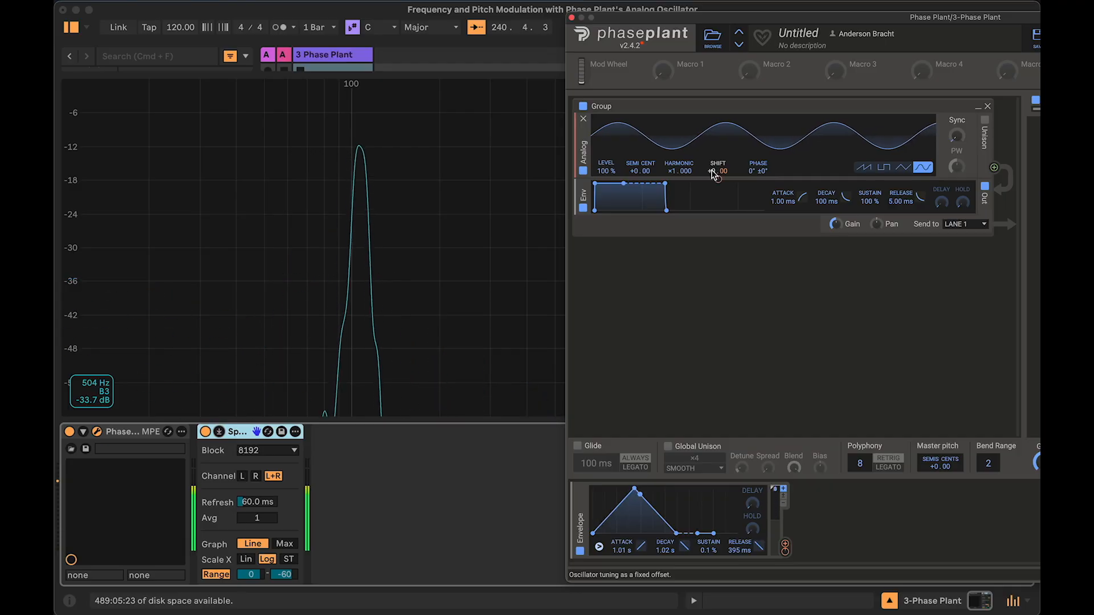
mouse_move(714, 174)
left_mouse_down()
mouse_move(714, 161)
mouse_move(714, 173)
left_mouse_up()
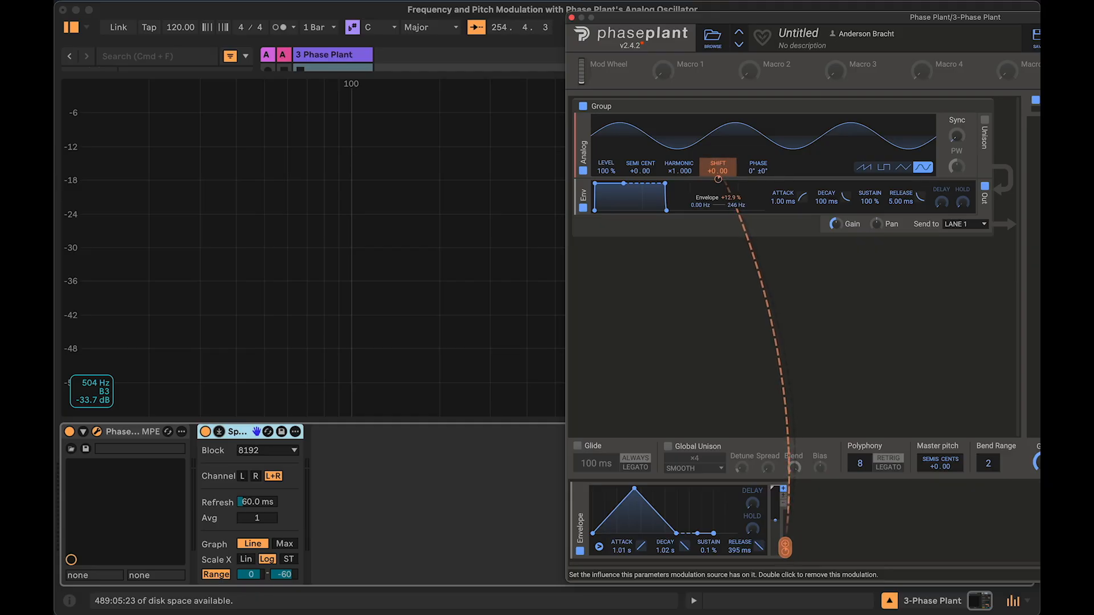
mouse_move(718, 181)
left_mouse_down()
mouse_move(718, 200)
mouse_move(719, 182)
left_mouse_up()
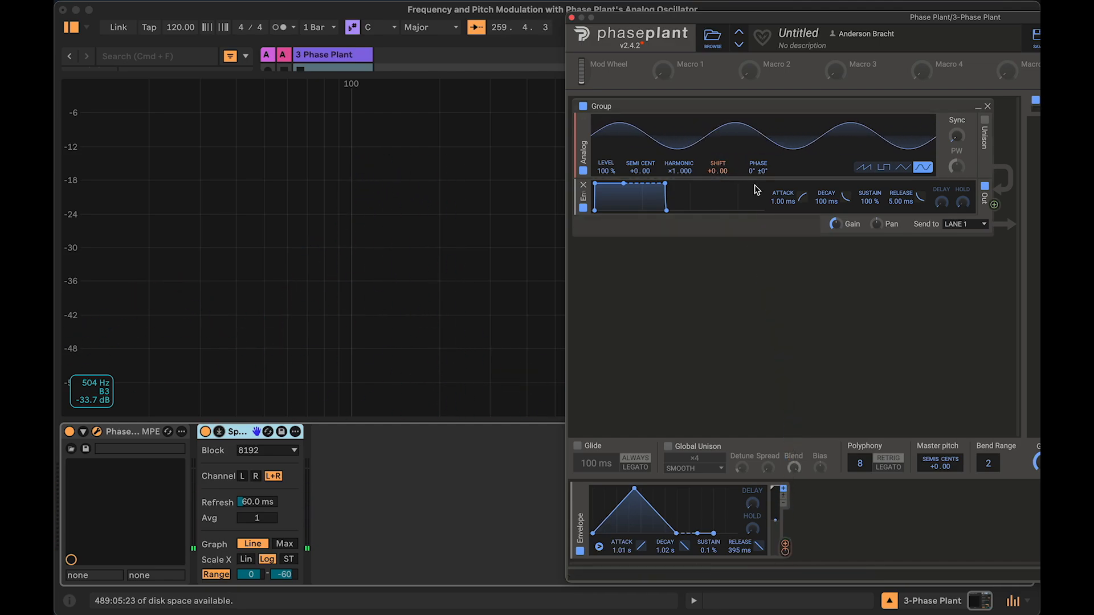
Step: Adjust the envelope's modulation amount on the Shift parameter
mouse_move(720, 175)
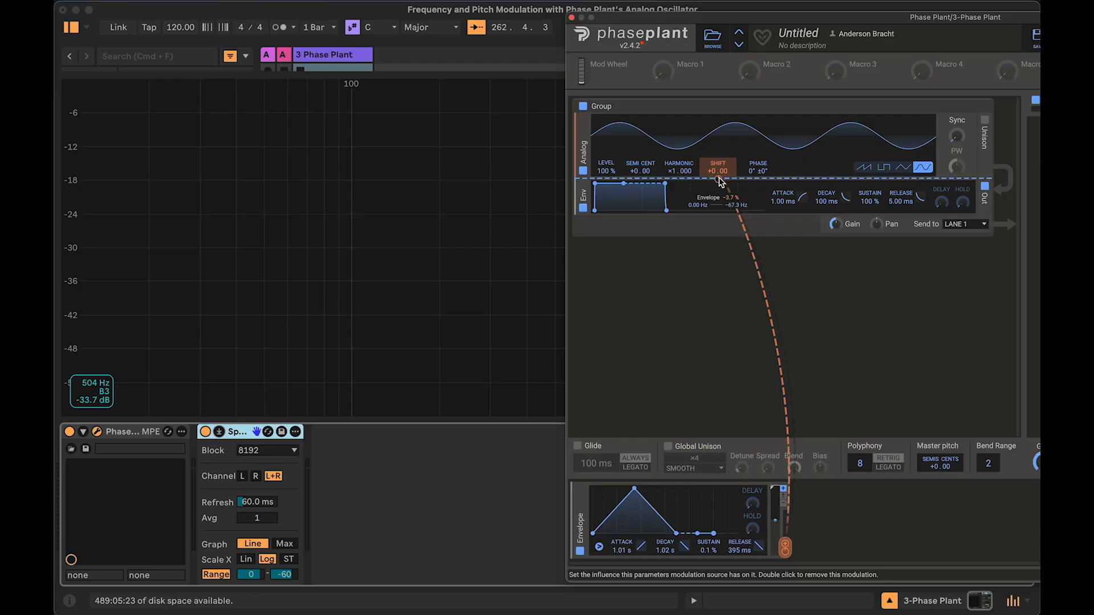
left_click_drag(720, 180, 720, 164)
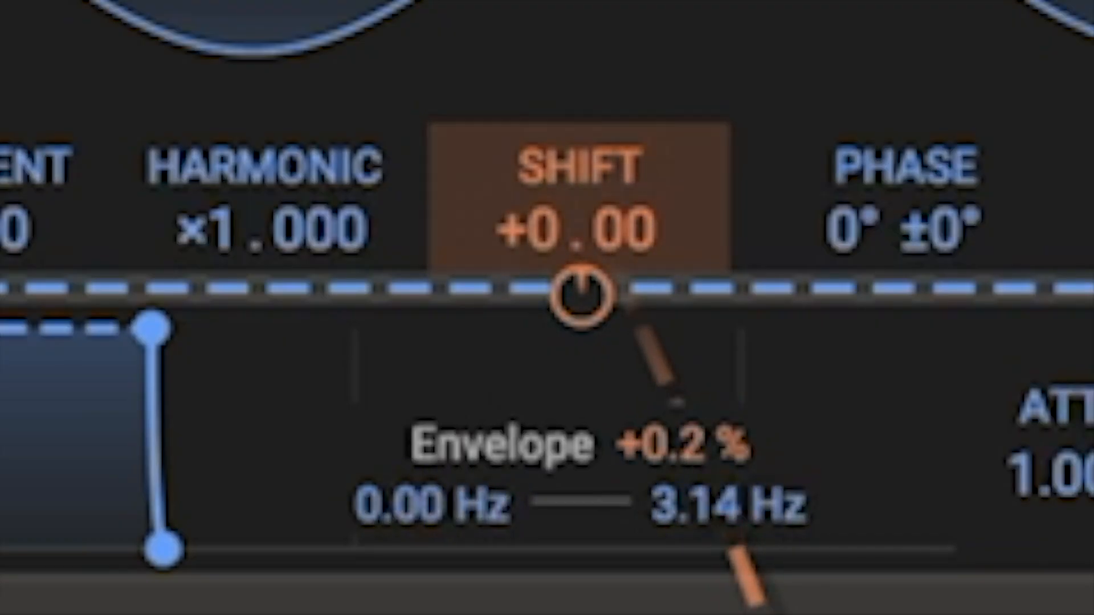
left_click_drag(582, 295, 582, 170)
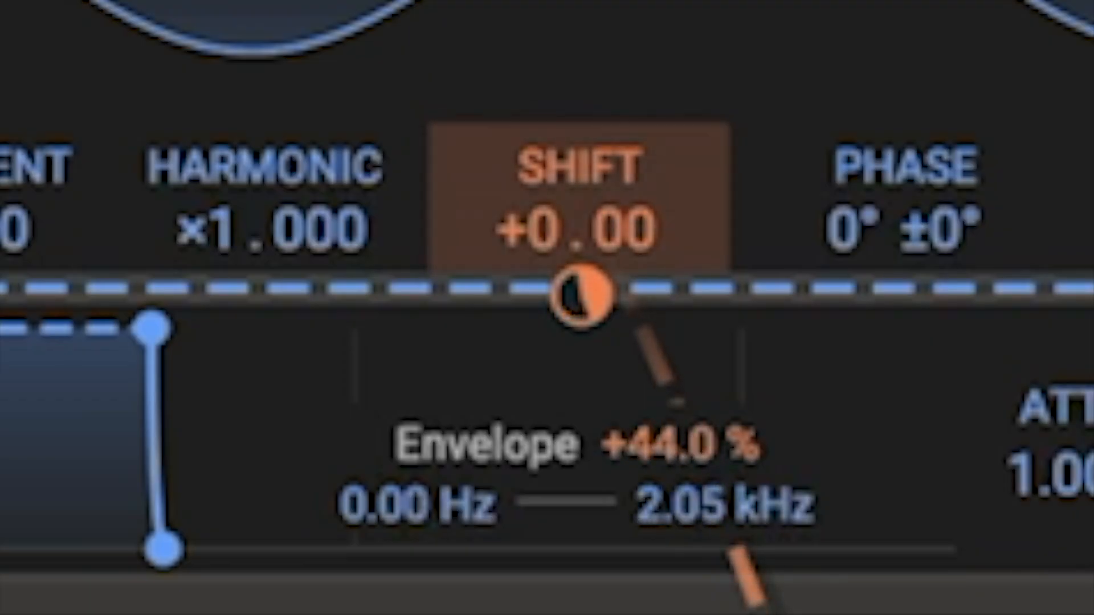
left_click_drag(582, 200, 581, 232)
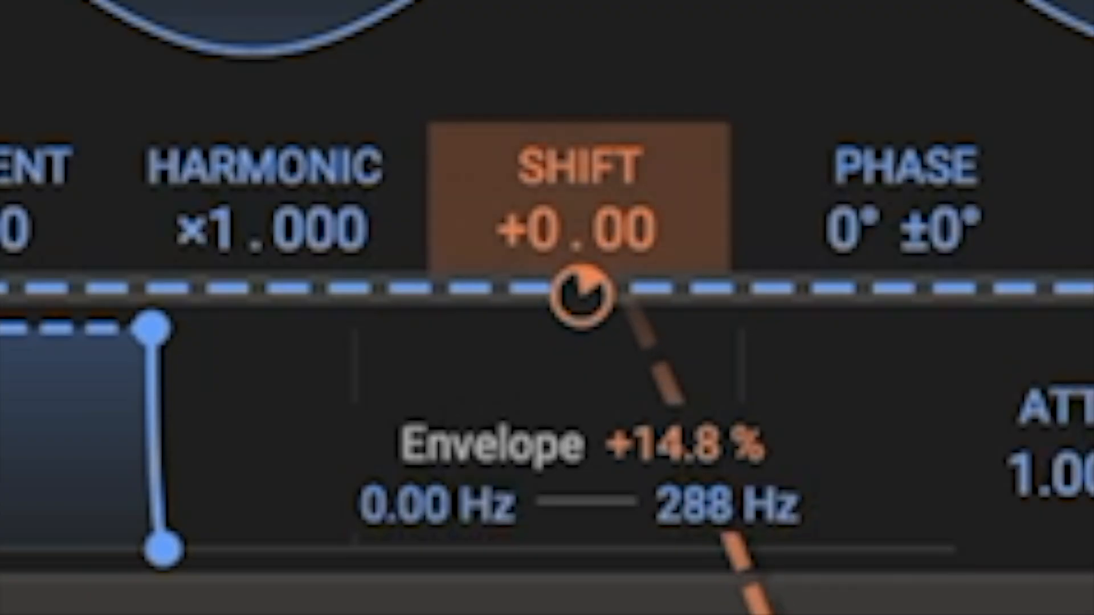
left_click_drag(581, 296, 582, 267)
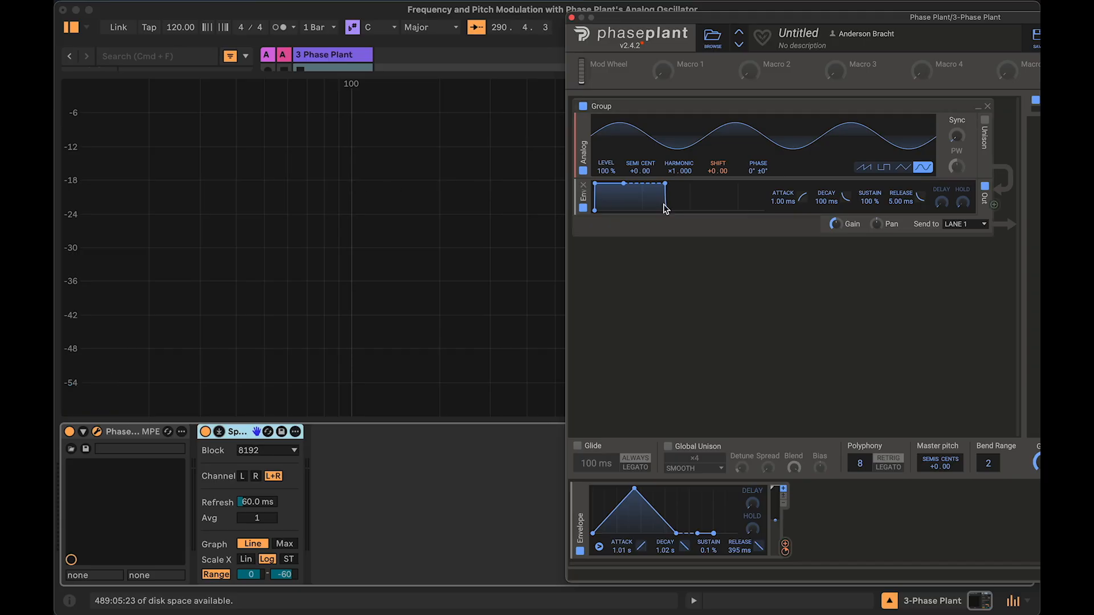
Step: Set the envelope's modulation amount on the Shift frequency to +5 %
right_click(718, 181)
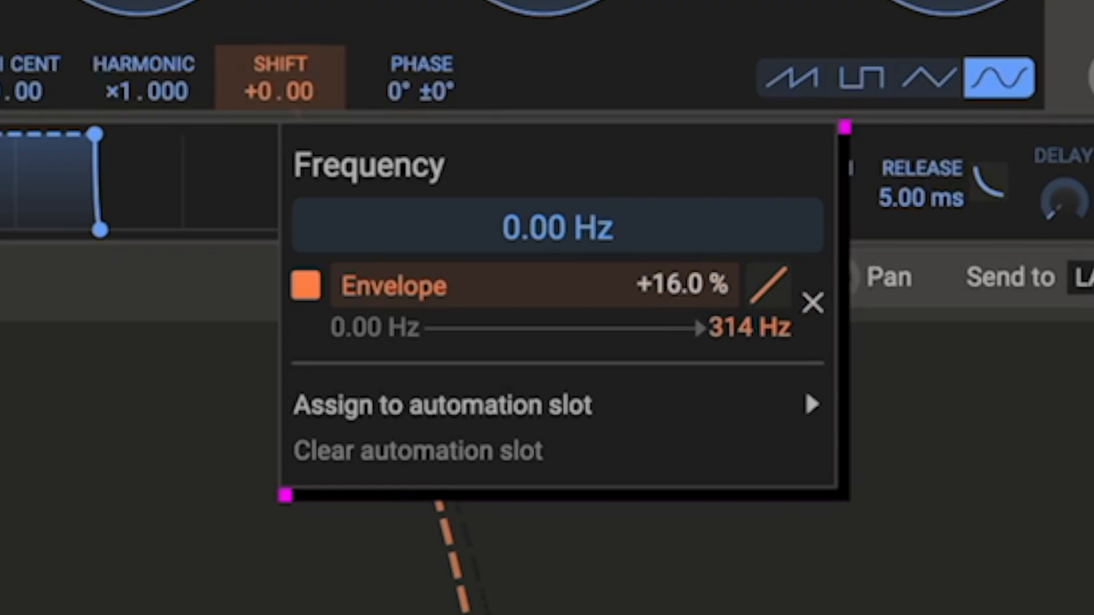
left_click_drag(682, 285, 683, 290)
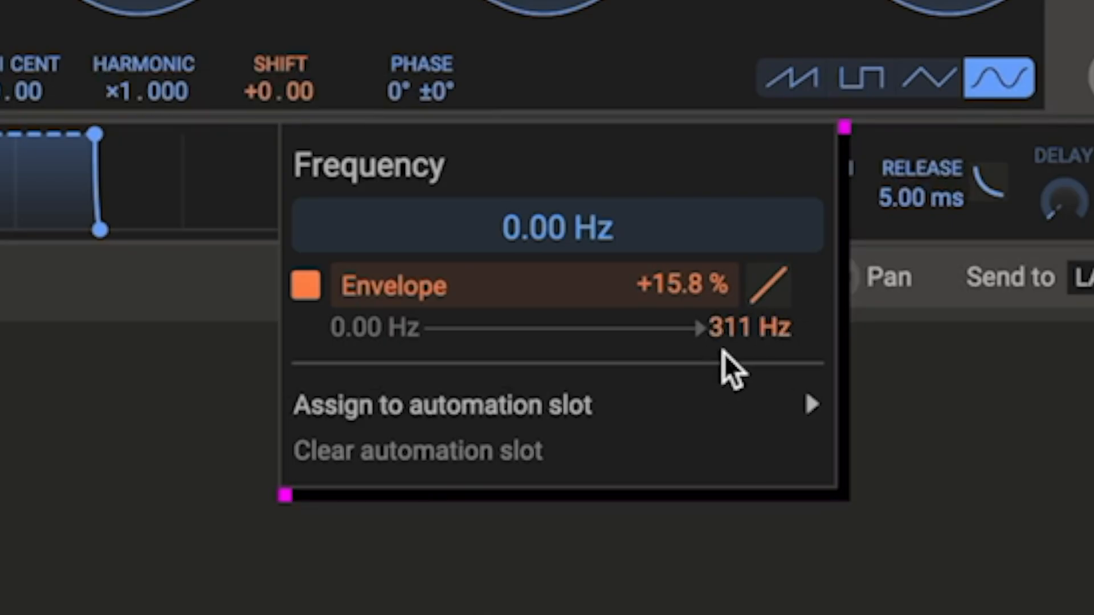
left_click_drag(676, 288, 676, 297)
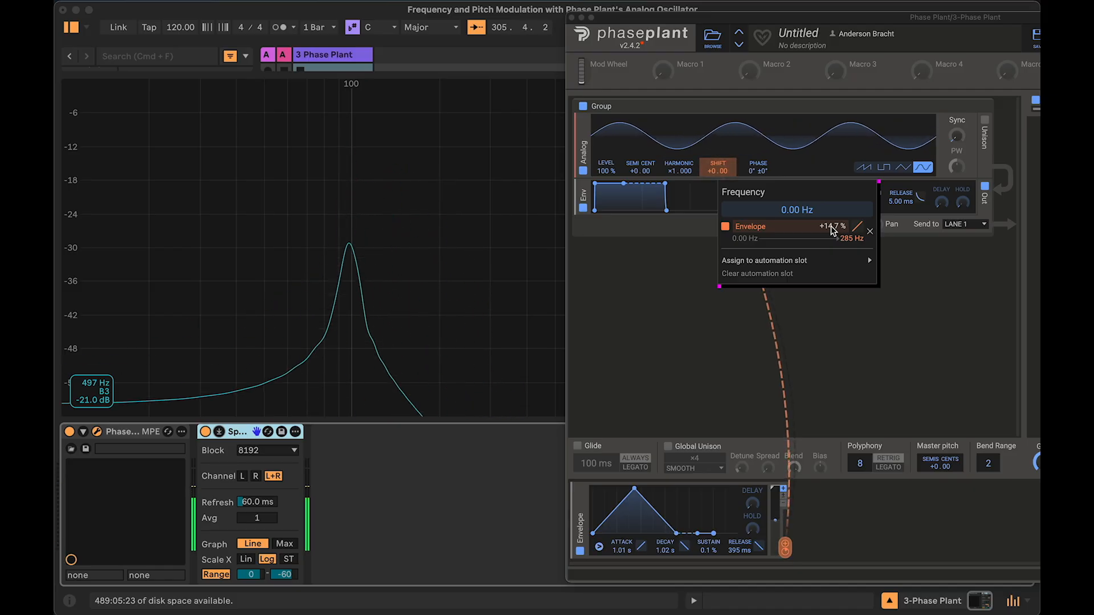
scroll(832, 230, "up", 4)
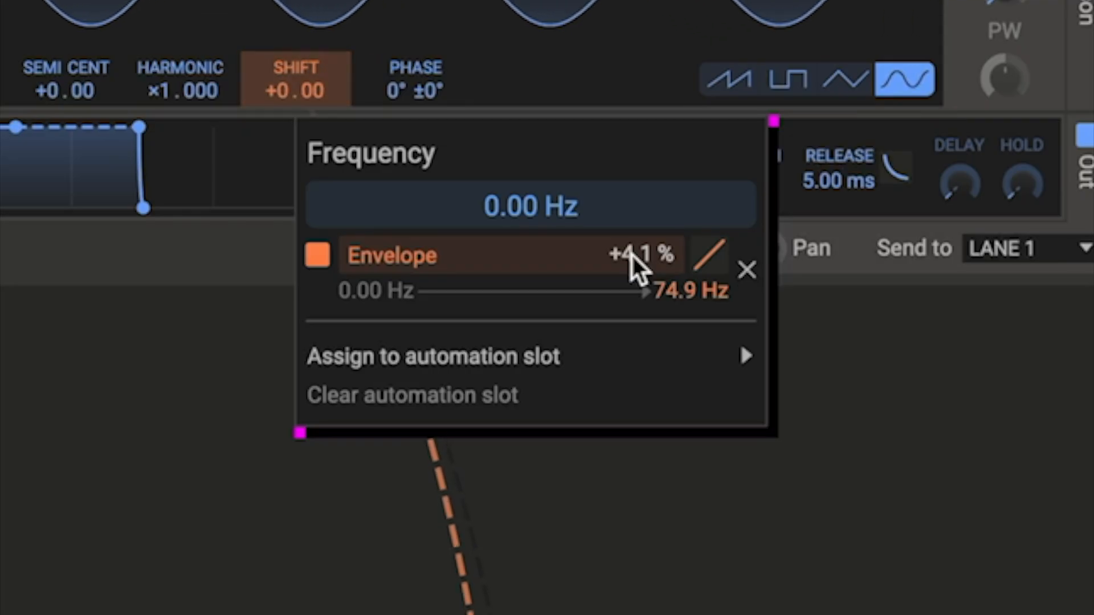
double_click(631, 253)
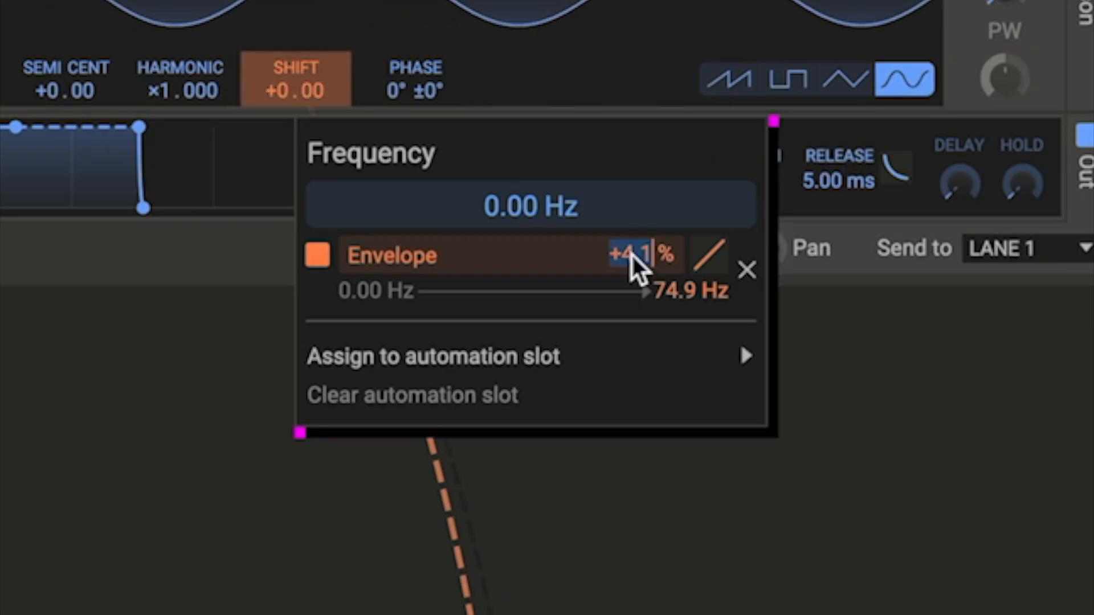
type("5")
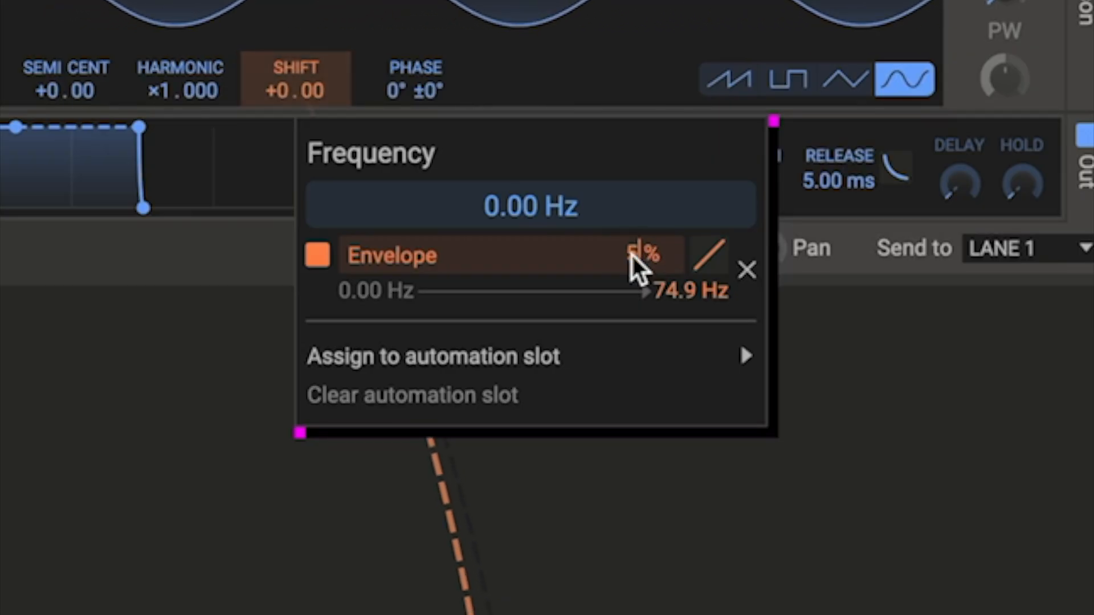
key("Return")
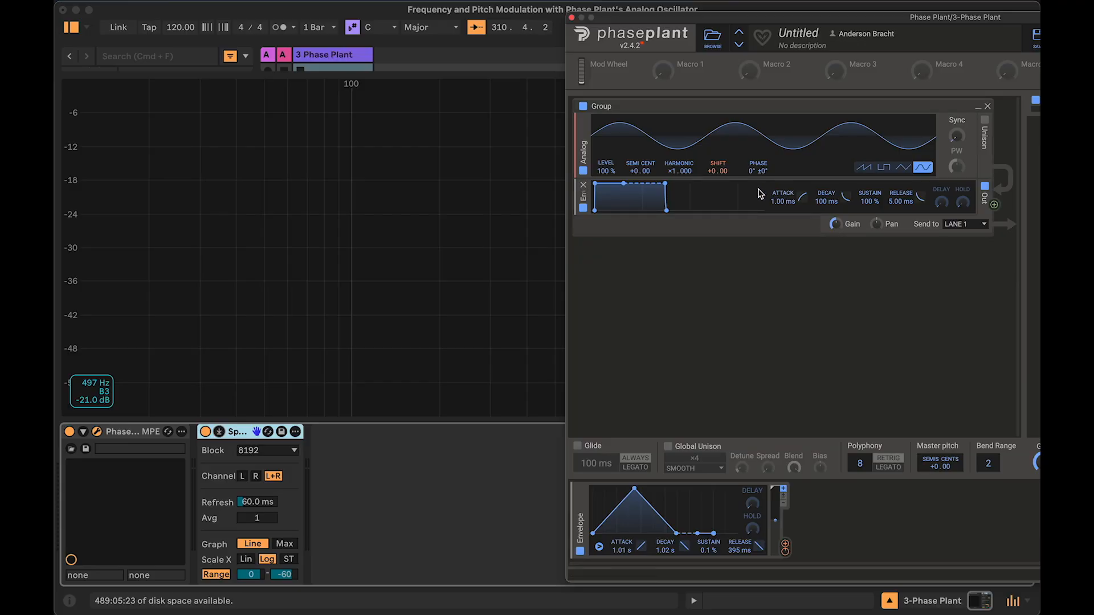
Step: Set the envelope's modulation amount on the Shift frequency to -5 %
mouse_move(720, 184)
right_click(719, 184)
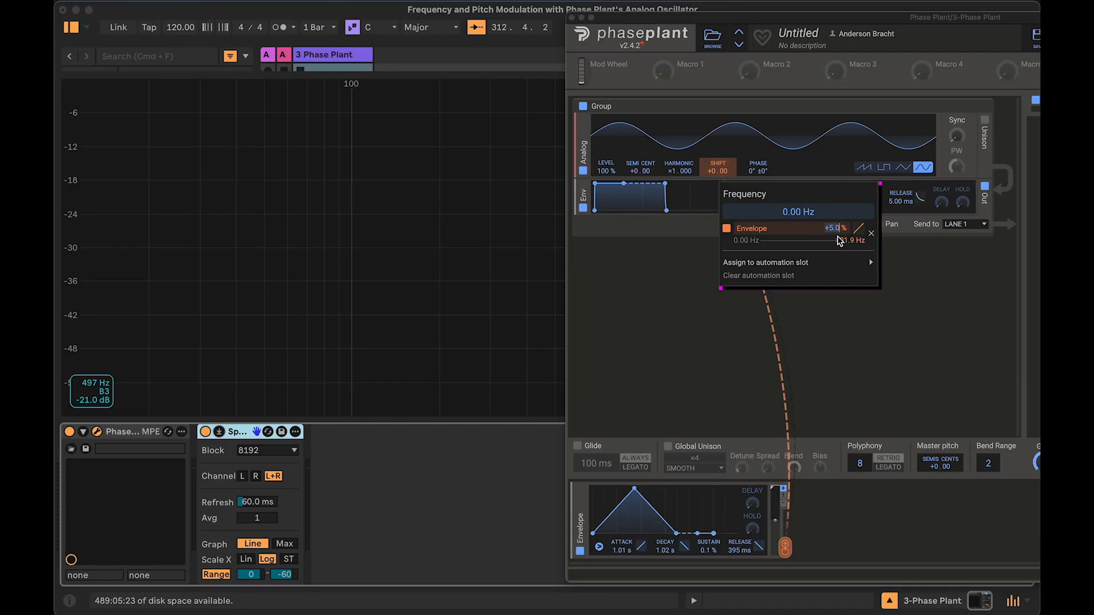
left_click(355, 222)
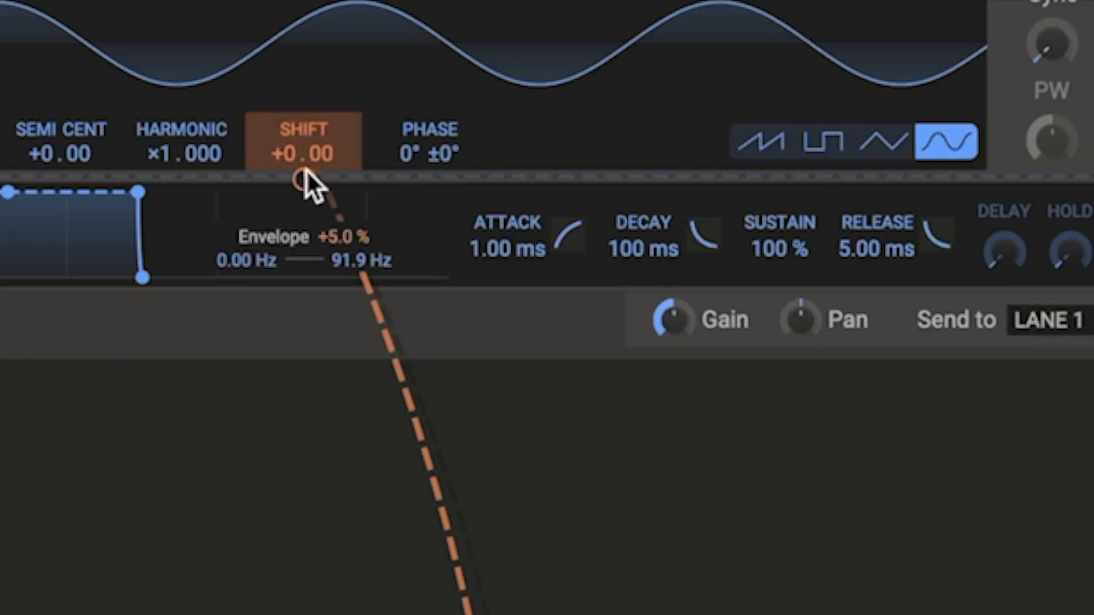
right_click(306, 173)
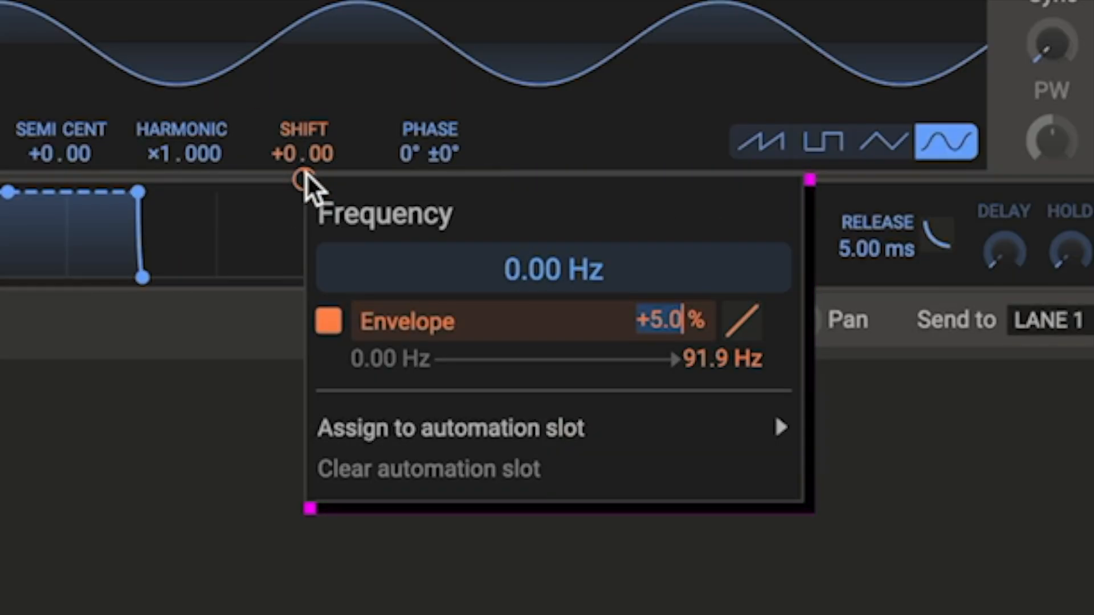
type("-5")
key("Return")
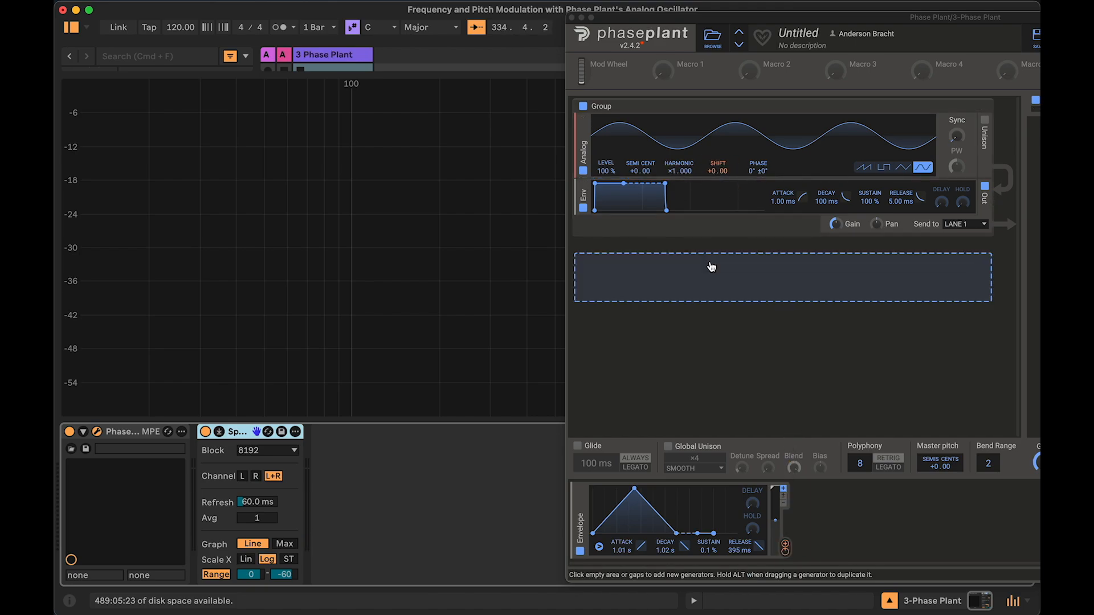
Step: Remove the envelope's modulation from the oscillator's Shift parameter
left_click(712, 242)
left_click(673, 252)
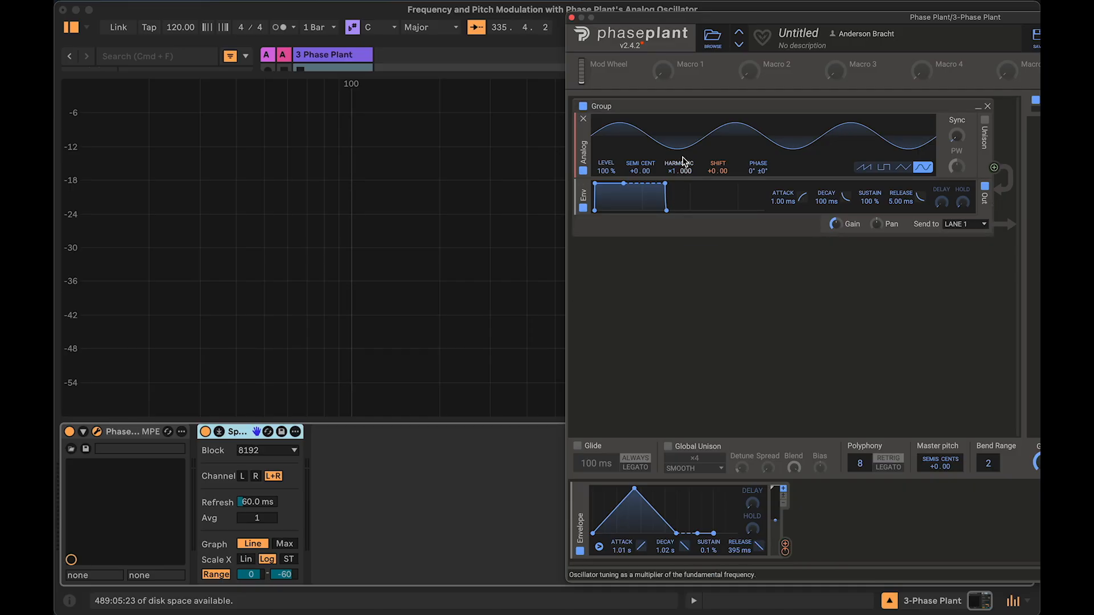
mouse_move(788, 557)
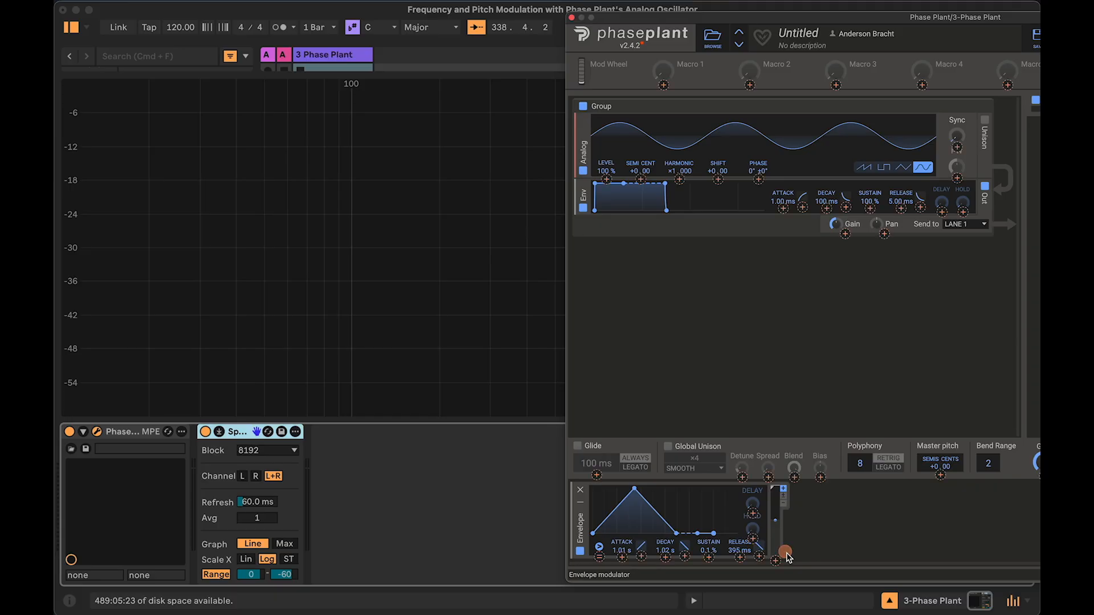
left_click_drag(787, 557, 719, 182)
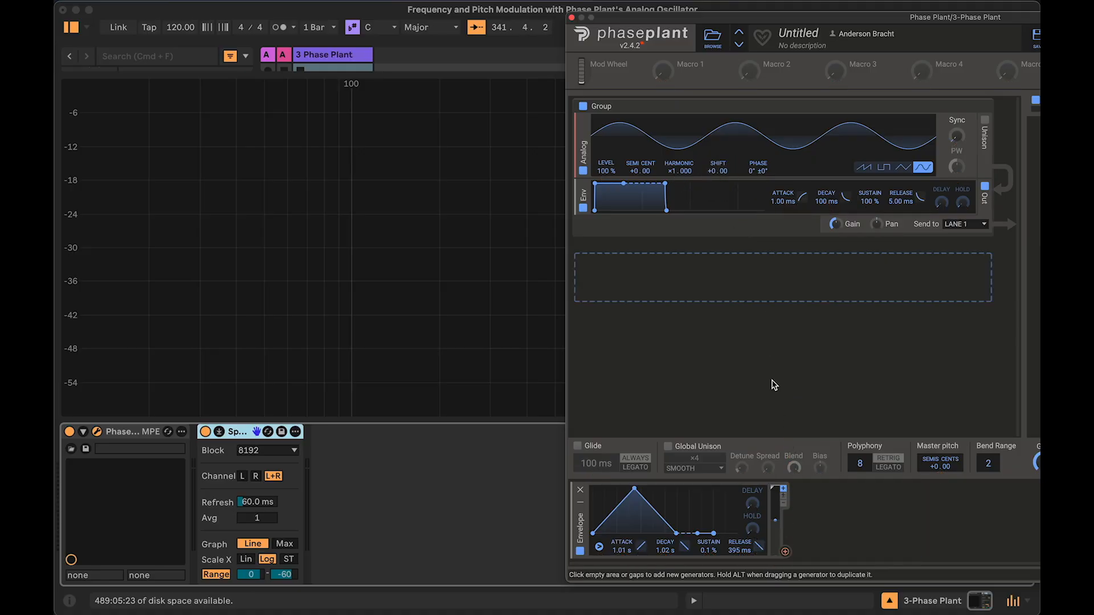
Step: Connect the envelope modulator to the oscillator's Semi/Cent pitch parameter
left_click(787, 554)
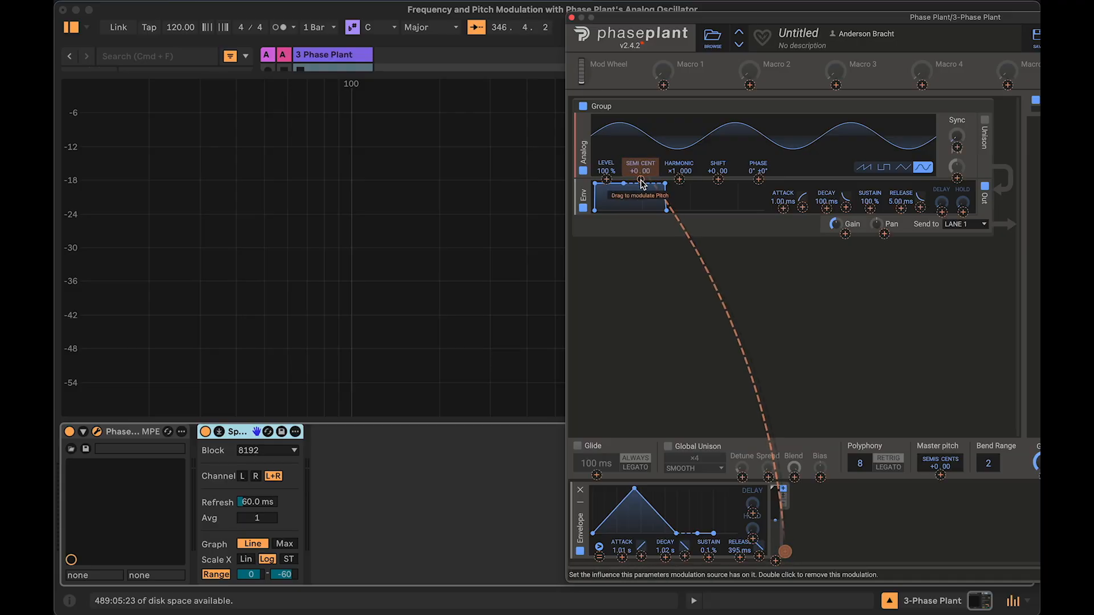
left_click(818, 547)
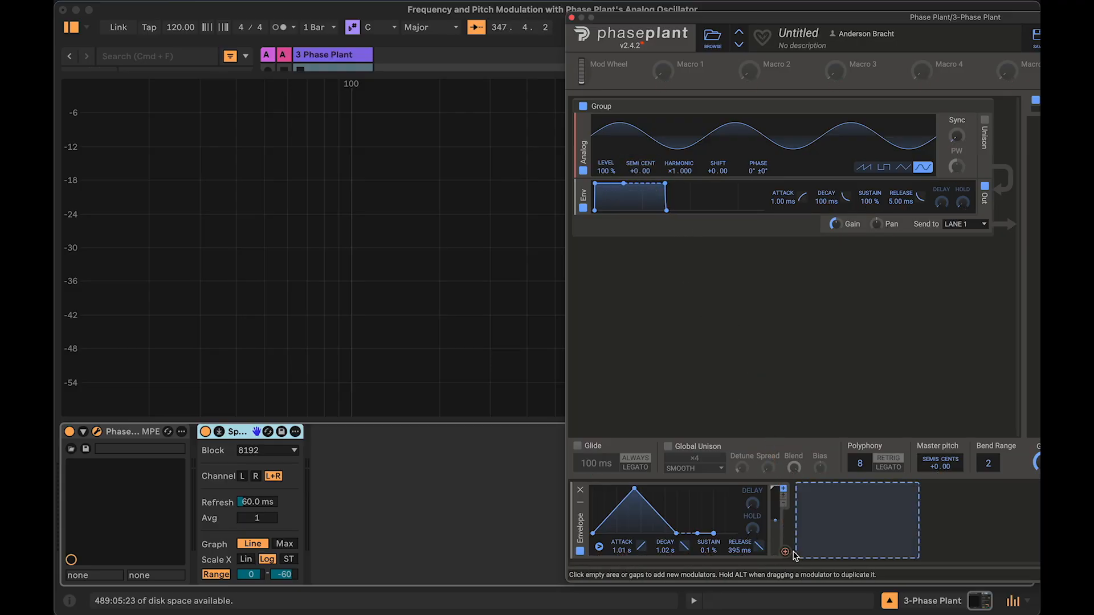
left_click(786, 553)
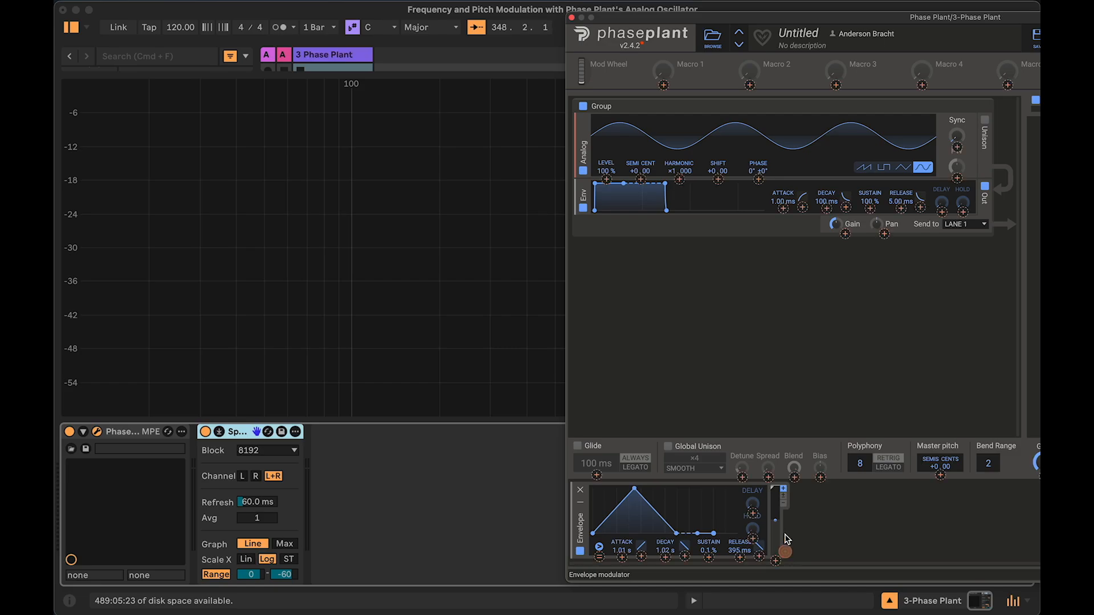
left_click(640, 180)
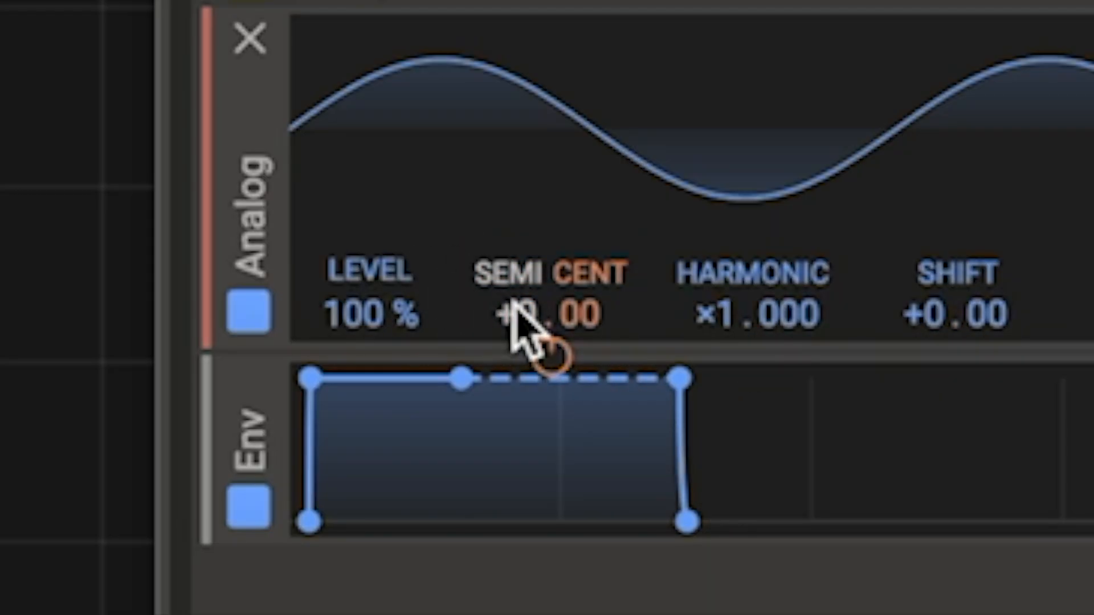
Step: Sweep the oscillator's Semi tuning through +7, +14 and +12 semitones, then reset it to +0.00
left_click_drag(505, 293, 505, 193)
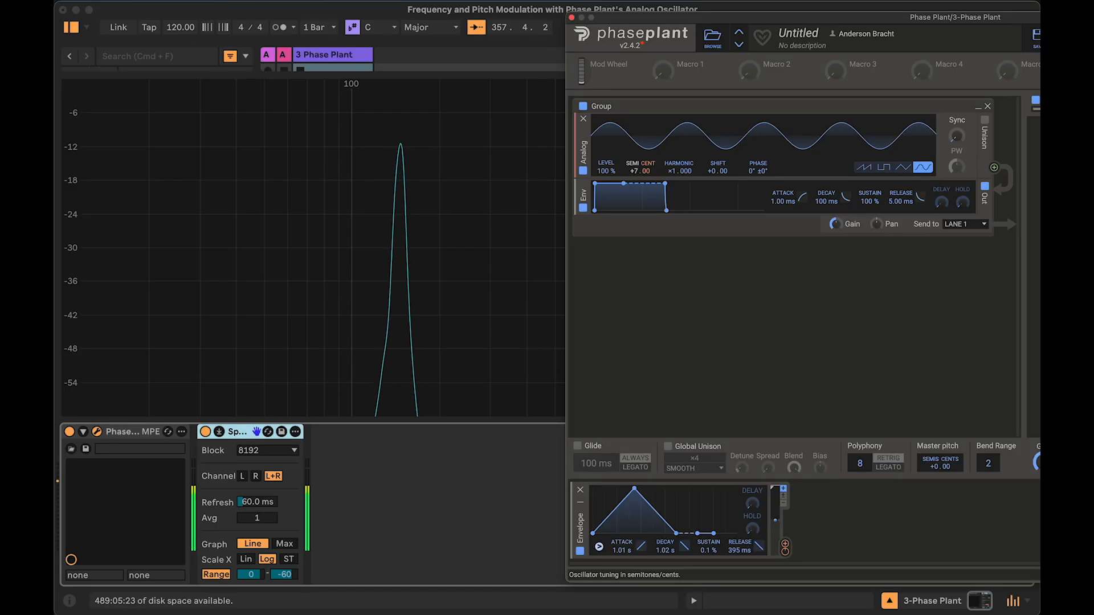
left_click_drag(633, 171, 633, 198)
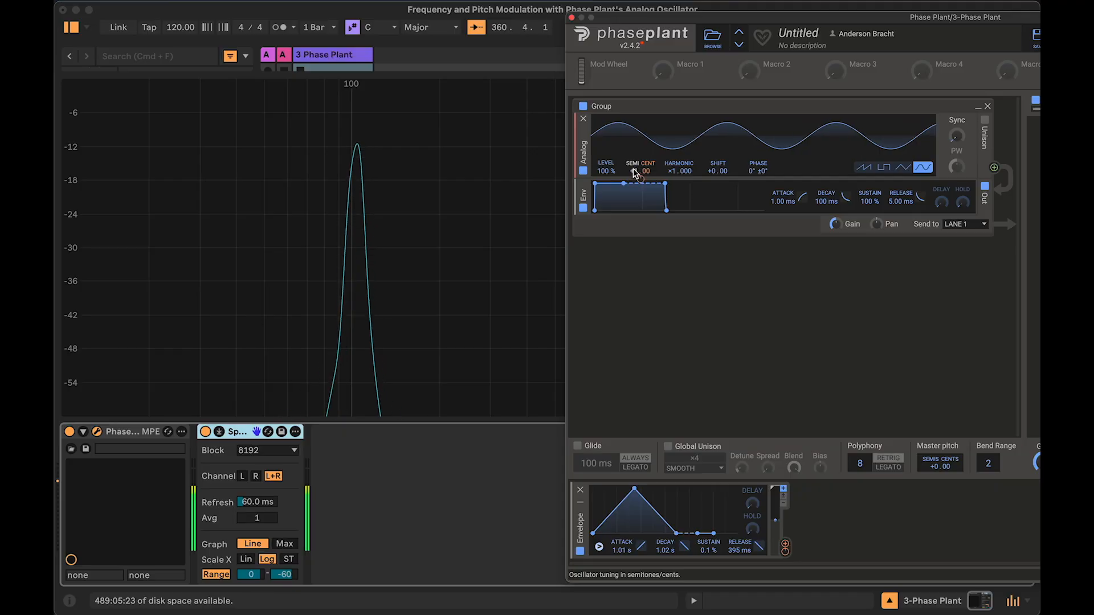
left_click_drag(634, 198, 634, 177)
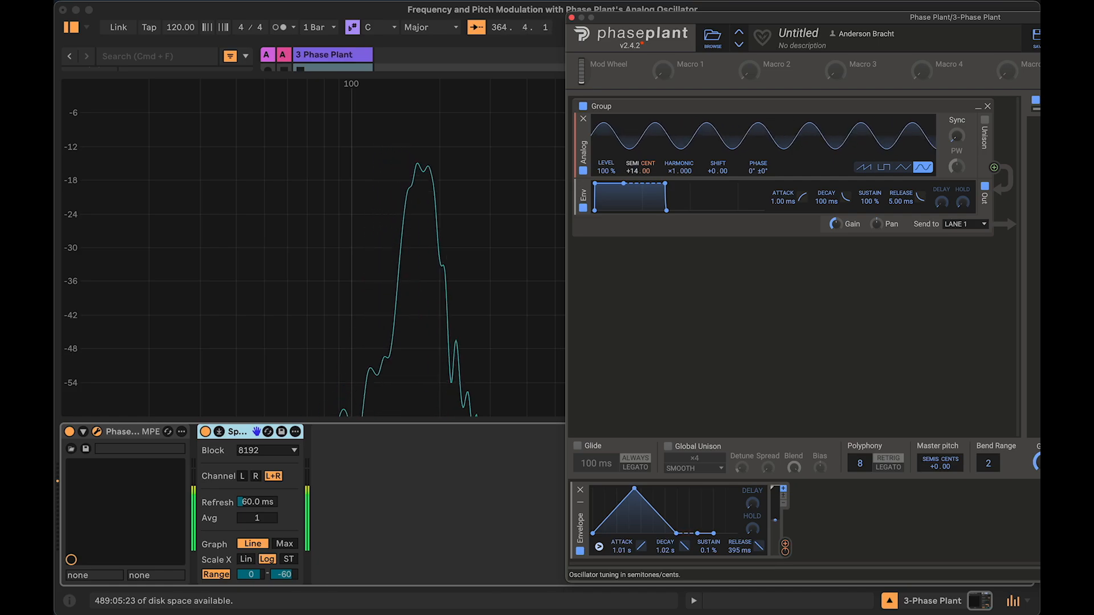
mouse_move(633, 176)
left_mouse_down()
mouse_move(639, 166)
mouse_move(638, 179)
left_mouse_up()
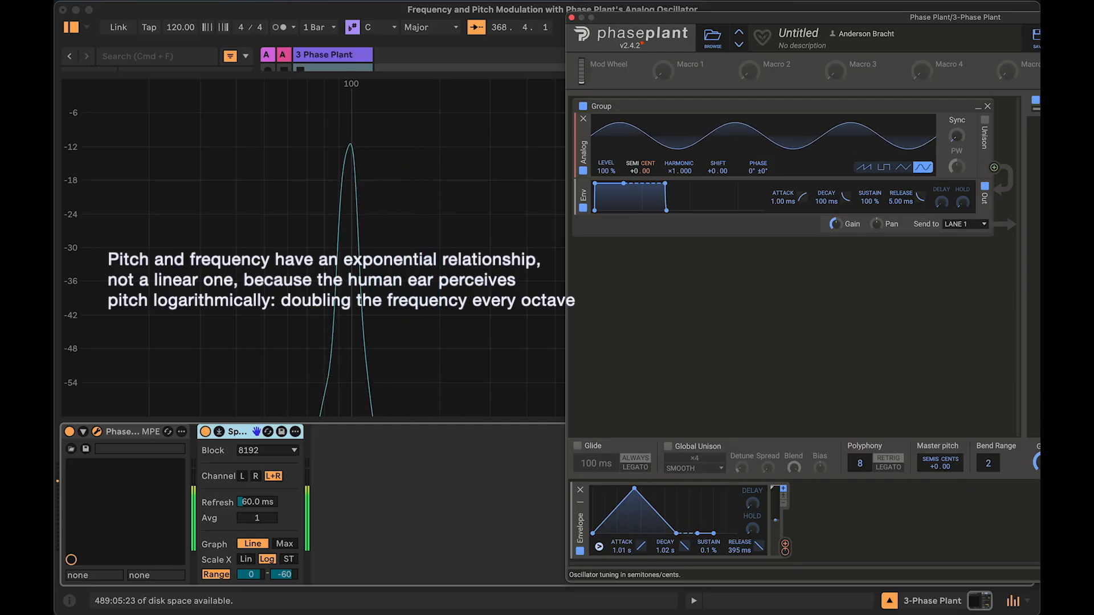
left_click_drag(638, 179, 633, 168)
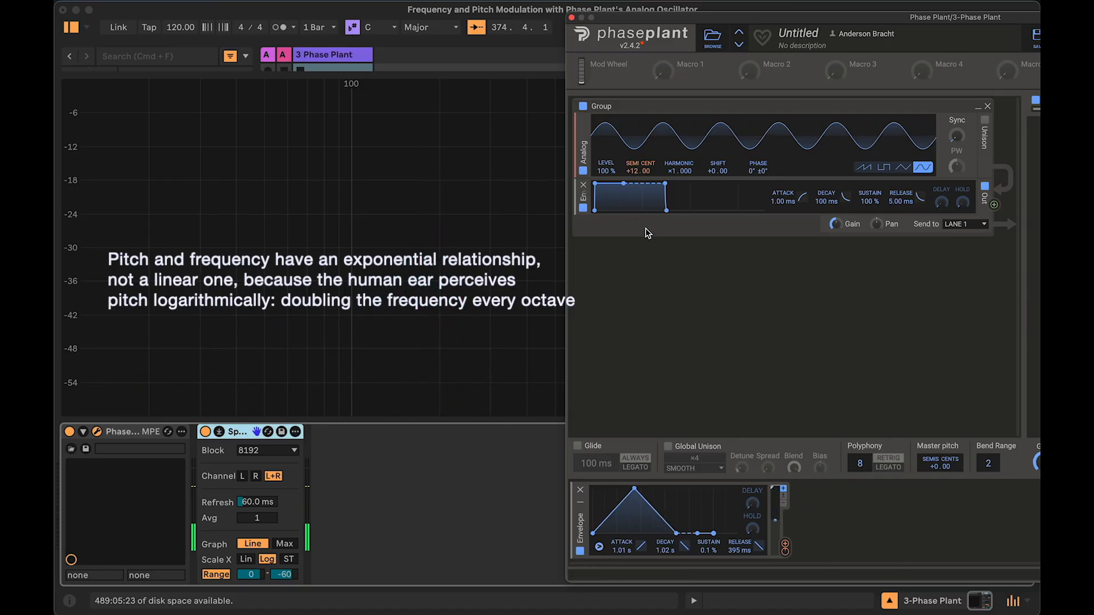
double_click(634, 171)
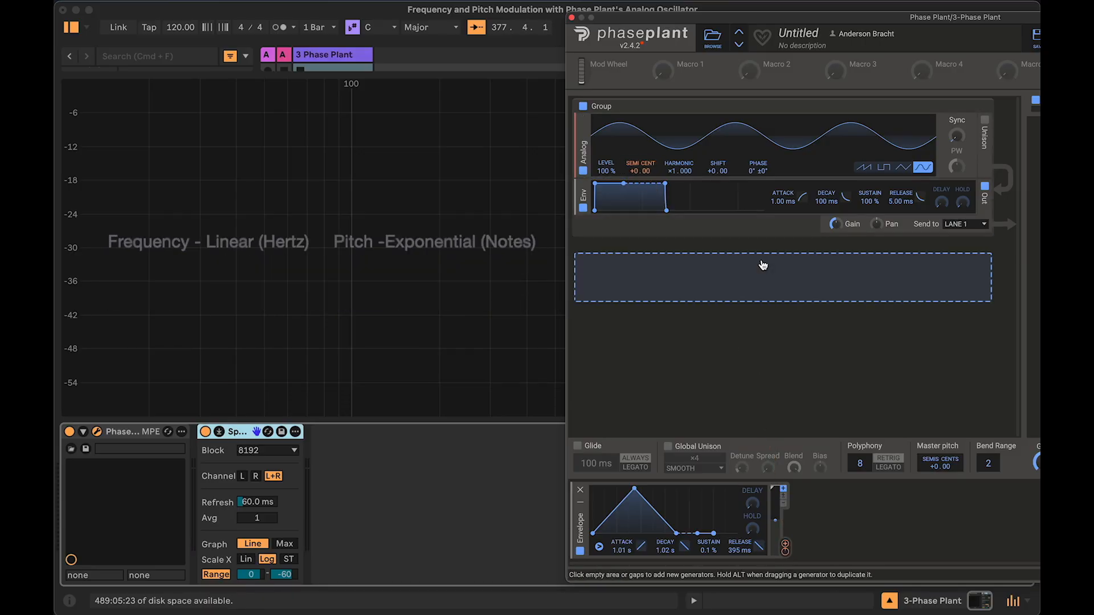
mouse_move(641, 181)
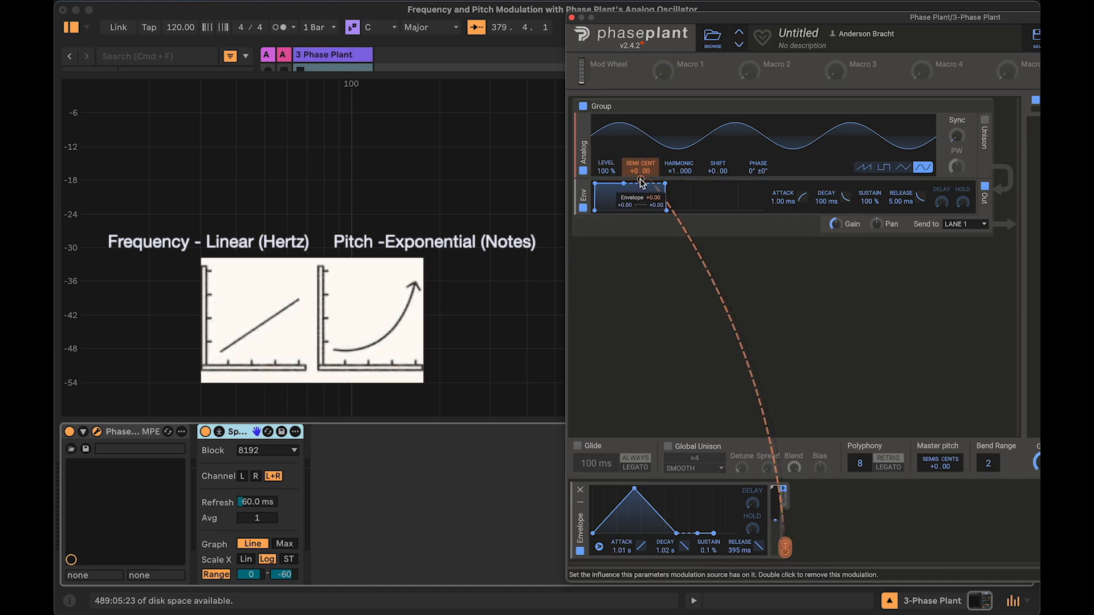
mouse_move(632, 171)
left_mouse_down()
mouse_move(632, 149)
mouse_move(632, 167)
left_mouse_up()
double_click(633, 171)
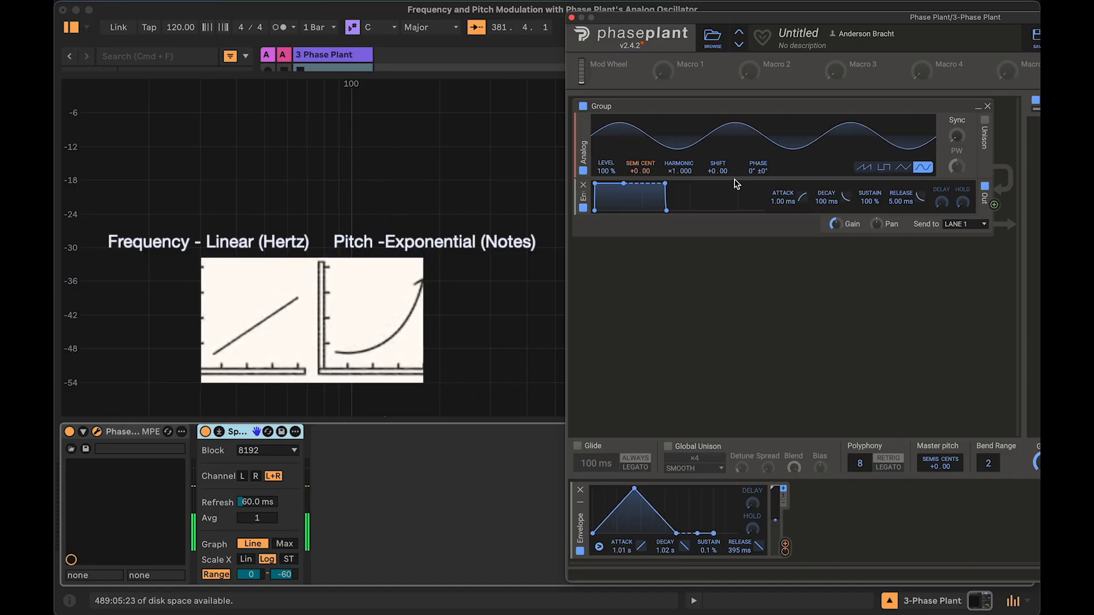
Step: Raise the oscillator's Shift to +14.00 and reset it to +0.00
left_click_drag(717, 171, 718, 161)
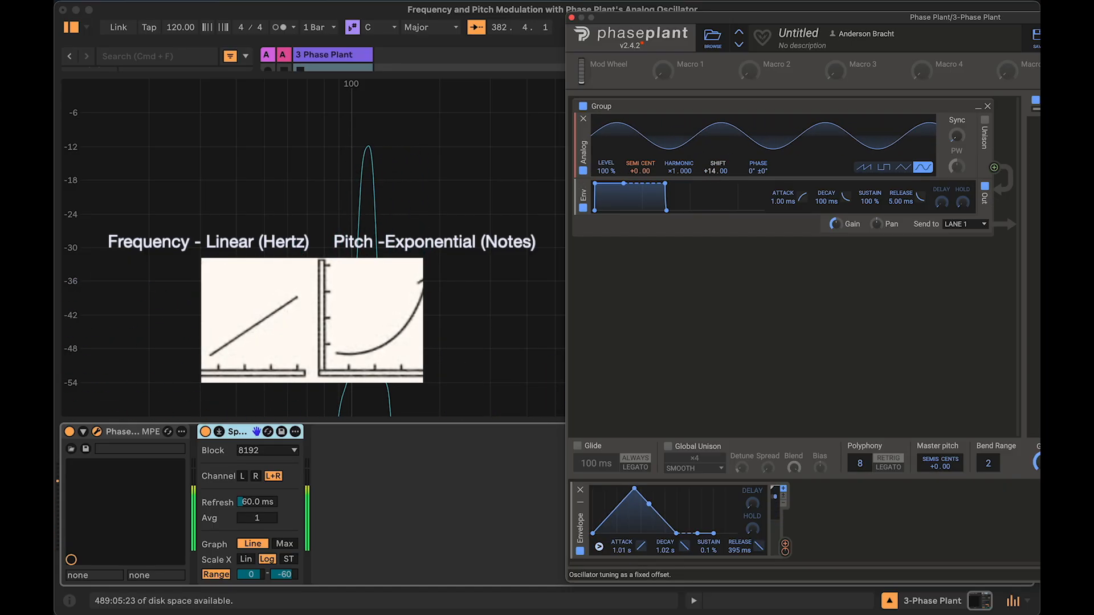
double_click(715, 172)
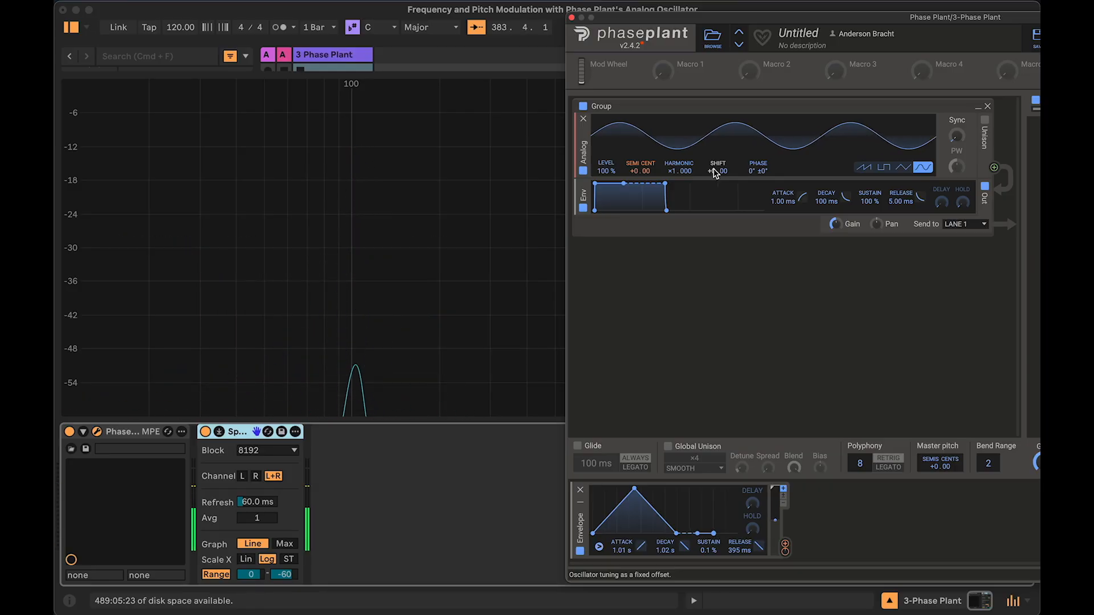
Step: Set the envelope's modulation amount on the Semi/Cent pitch to +12 semitones
mouse_move(641, 180)
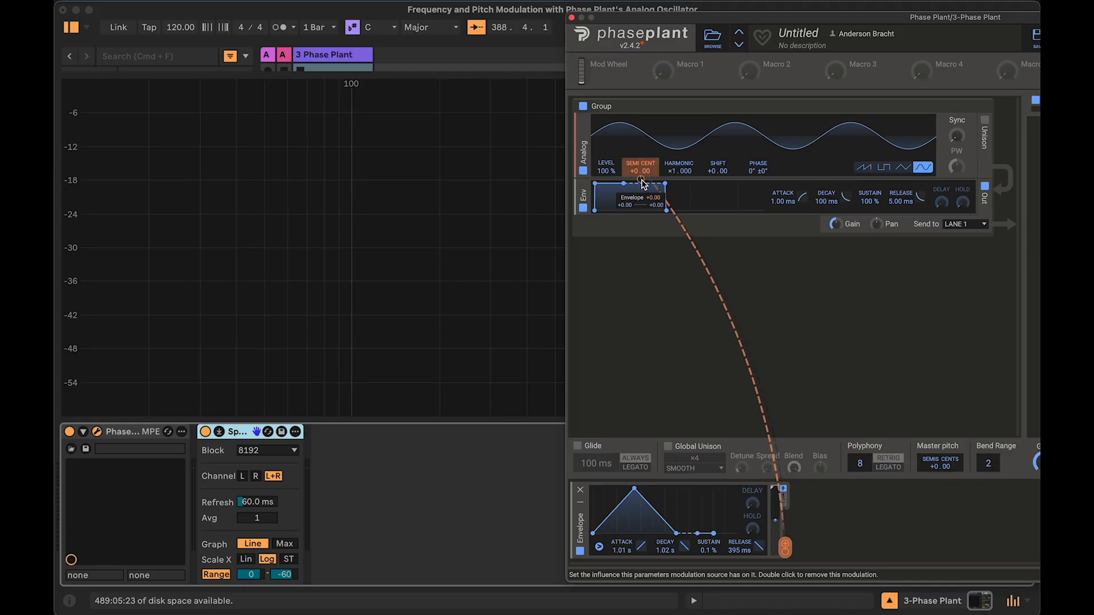
right_click(642, 182)
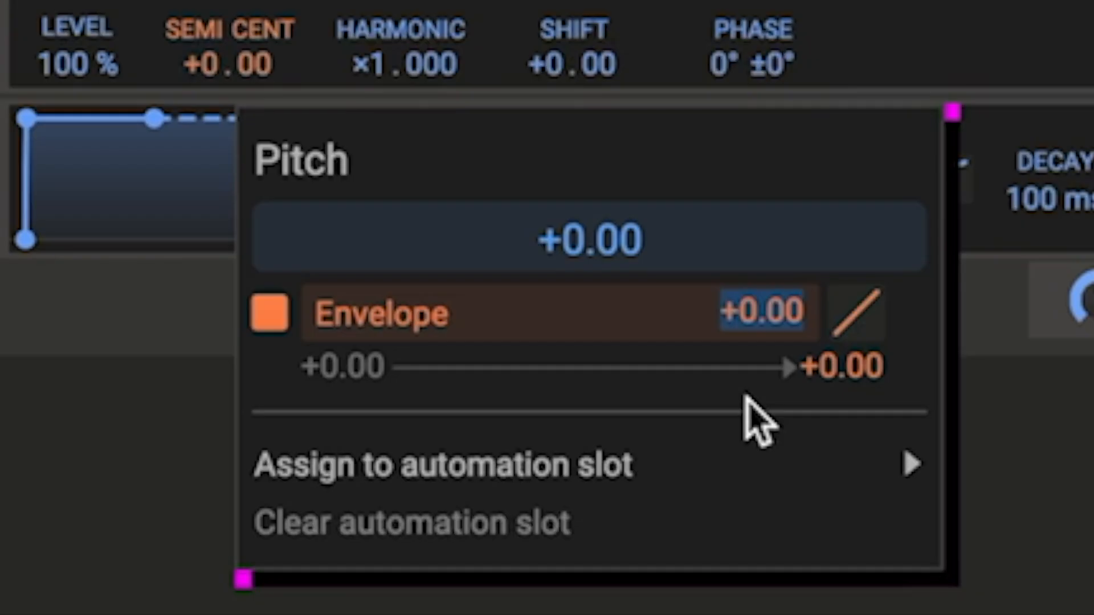
type("1")
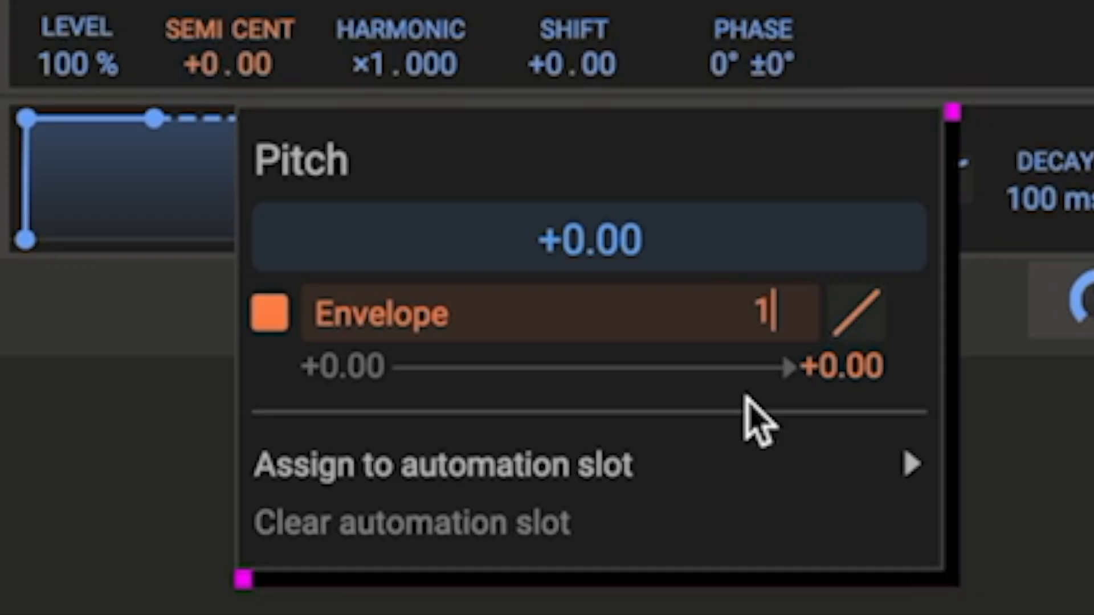
type("2")
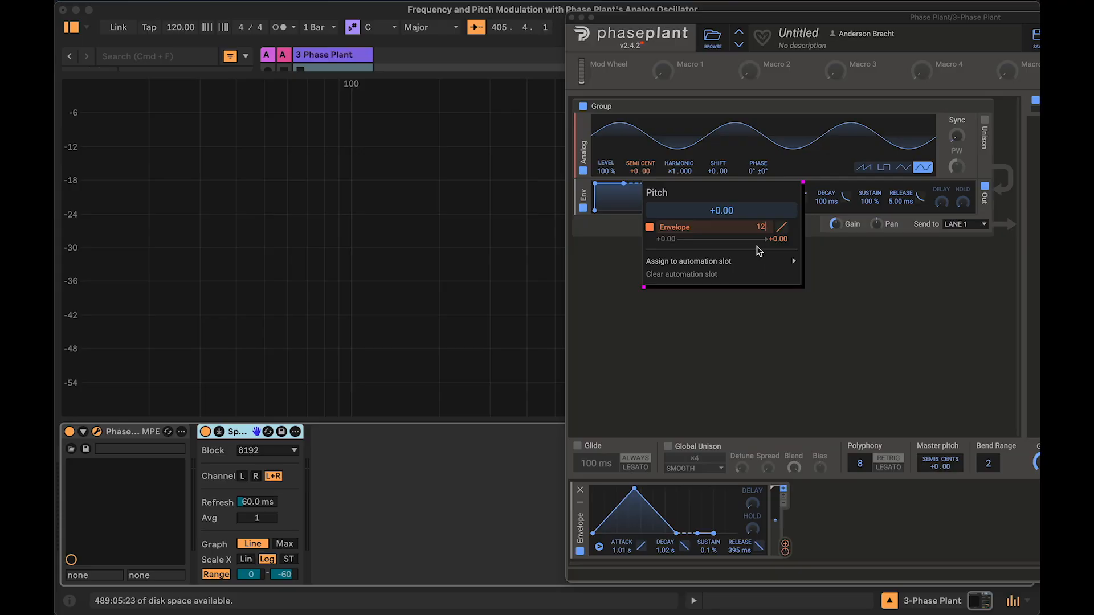
key("Return")
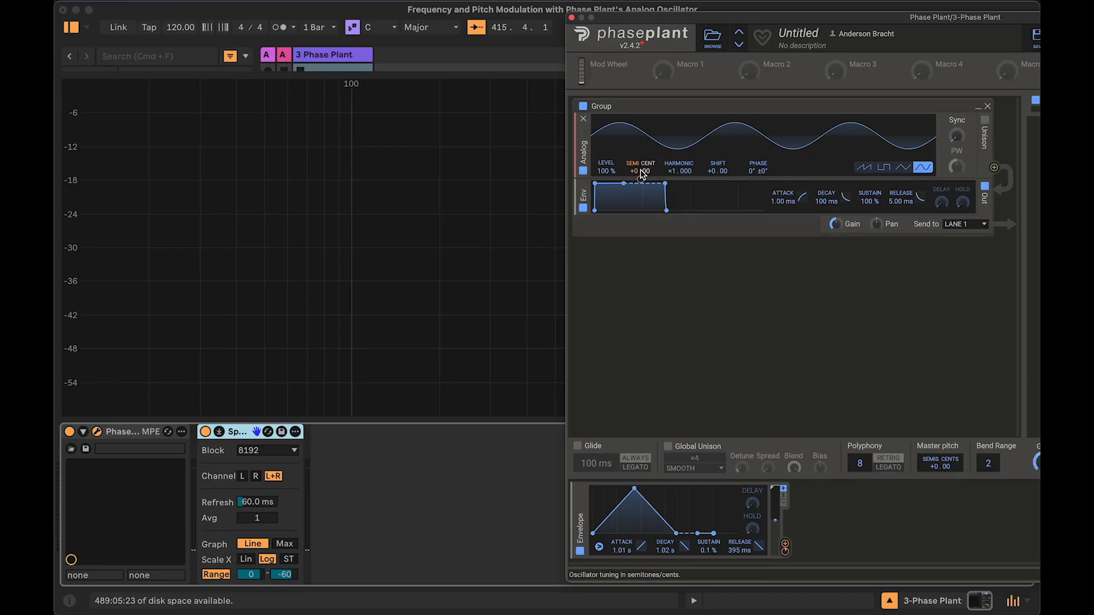
Step: Set the envelope's modulation amount on the Semi/Cent pitch to +5 semitones
right_click(645, 187)
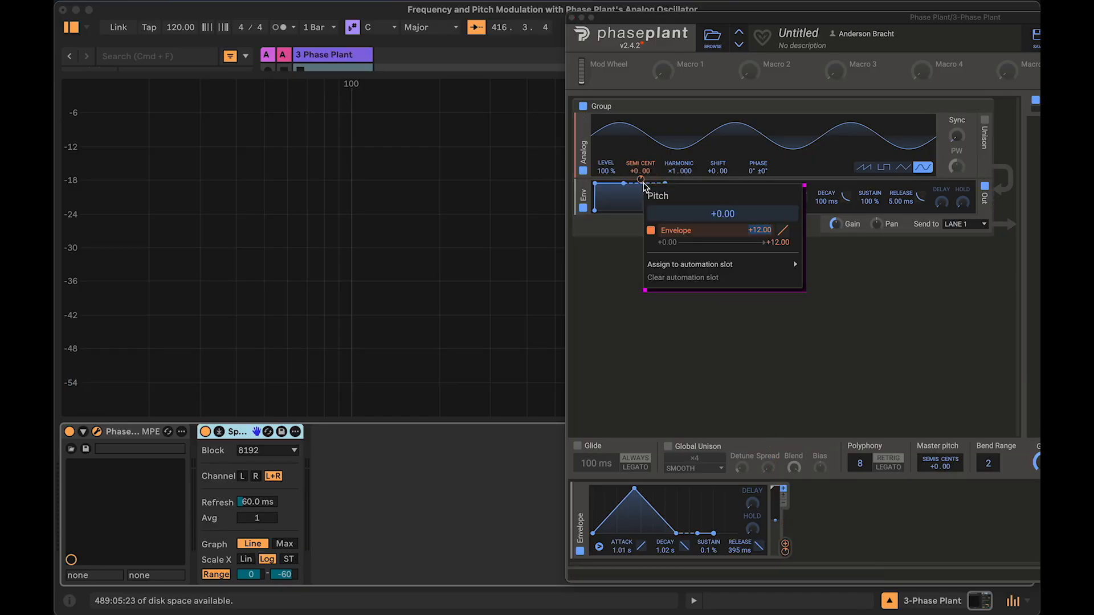
mouse_move(690, 265)
left_click(615, 253)
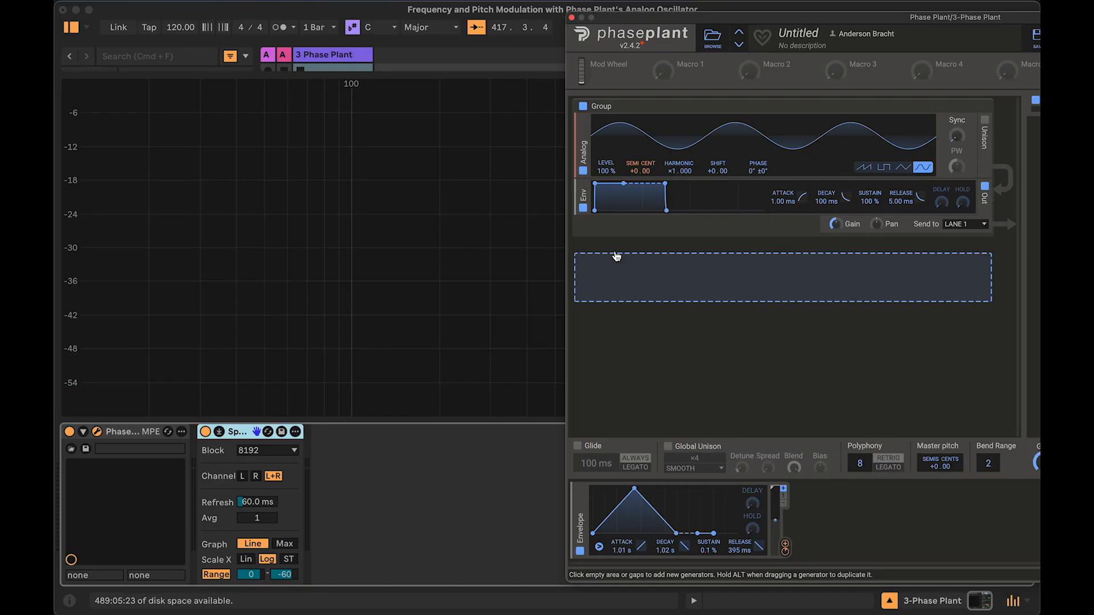
right_click(642, 182)
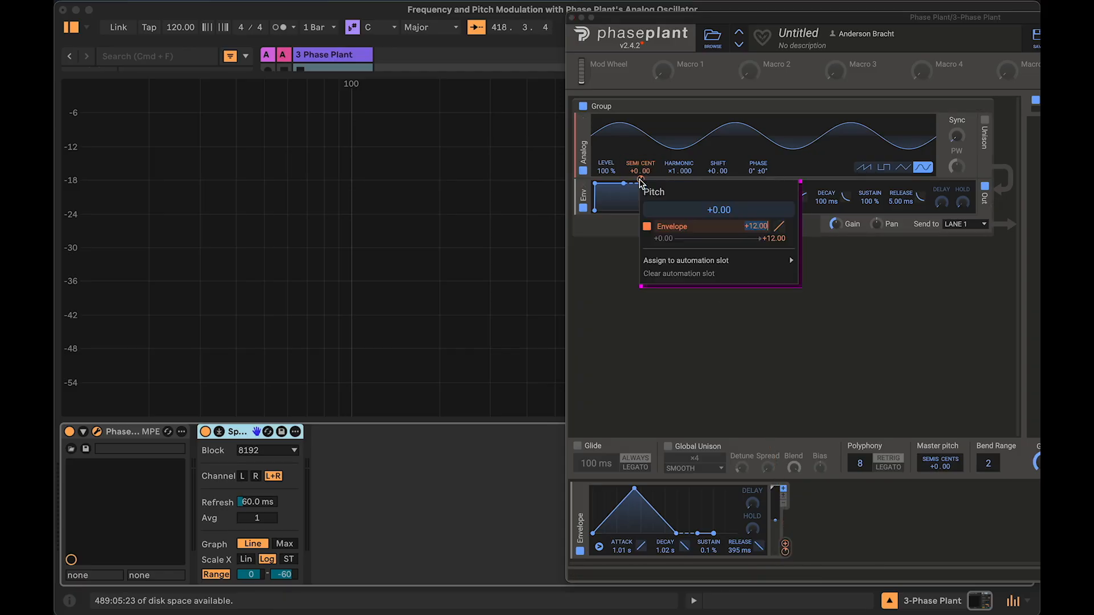
mouse_move(753, 232)
left_mouse_down()
mouse_move(753, 257)
mouse_move(755, 171)
mouse_move(753, 230)
left_mouse_up()
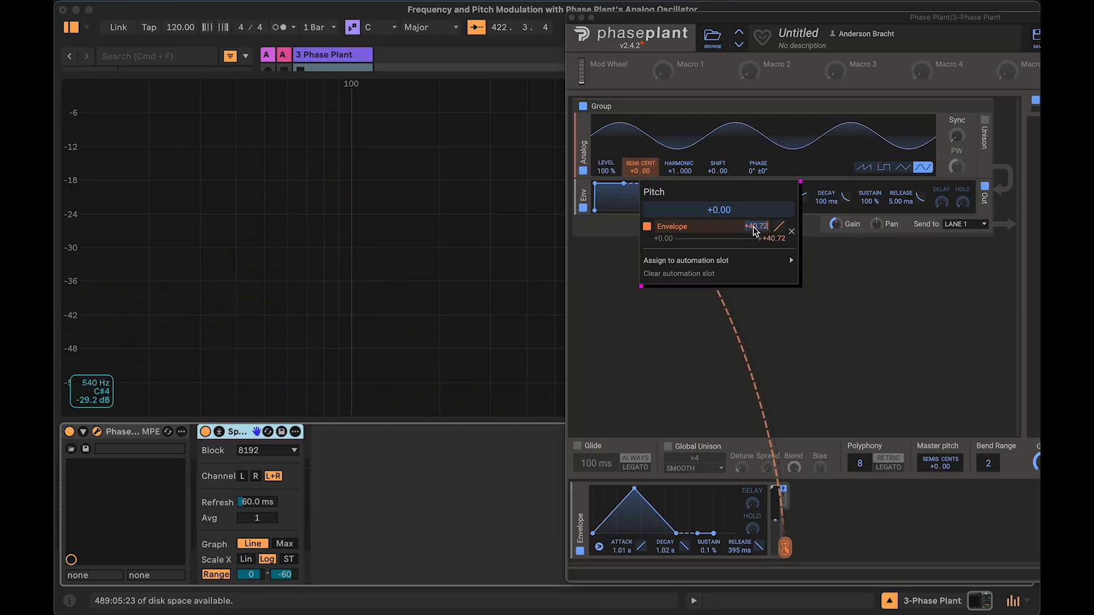
key("Return")
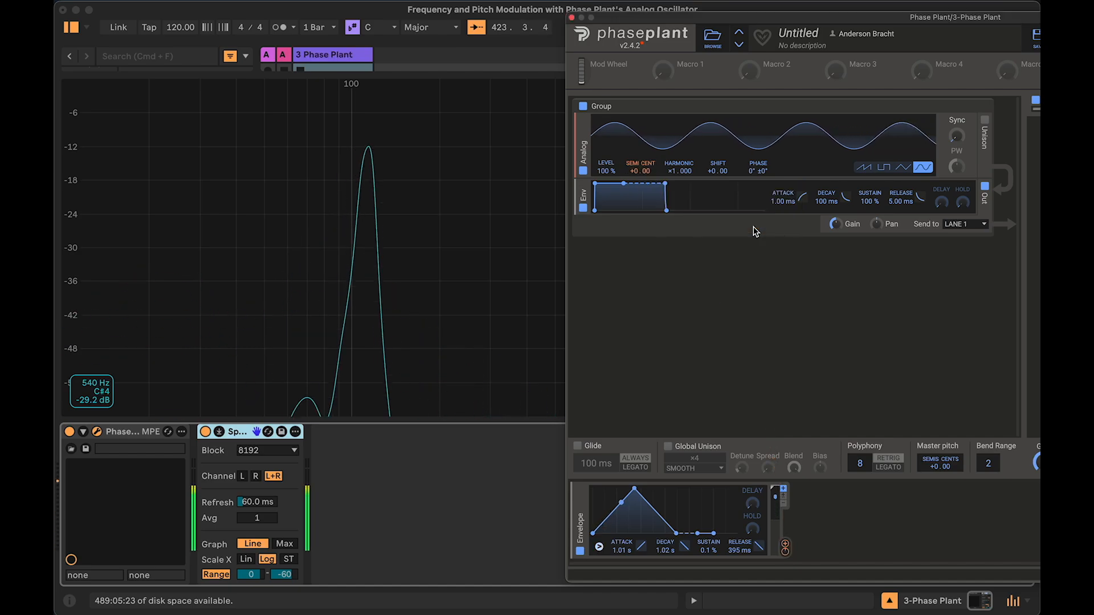
right_click(642, 182)
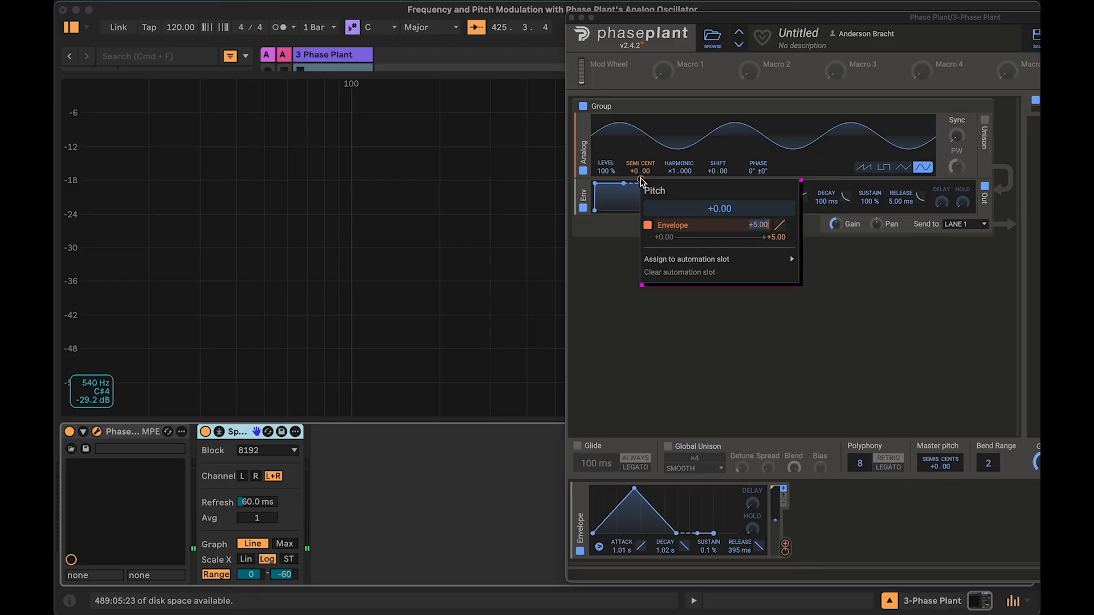
key("Return")
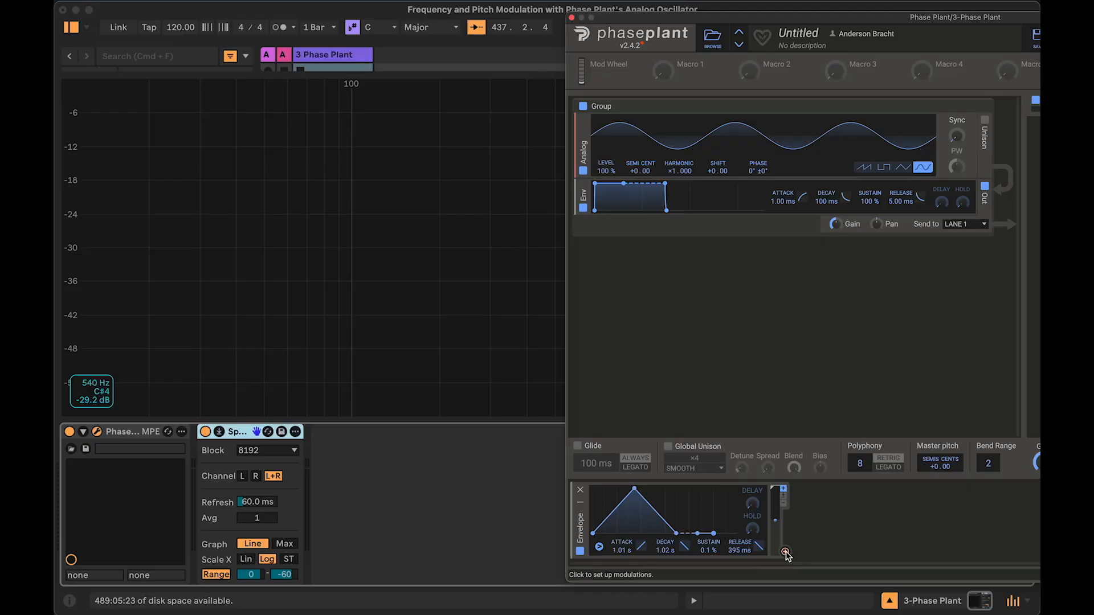
Step: Connect the envelope modulator to the oscillator's Harmonic parameter
left_click_drag(785, 554, 643, 181)
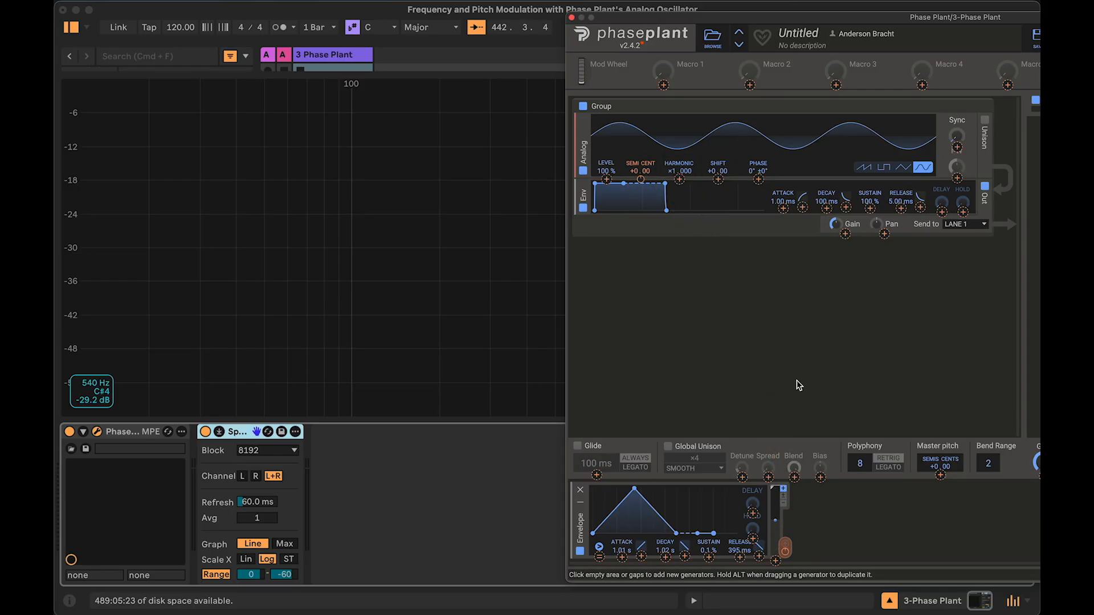
double_click(787, 555)
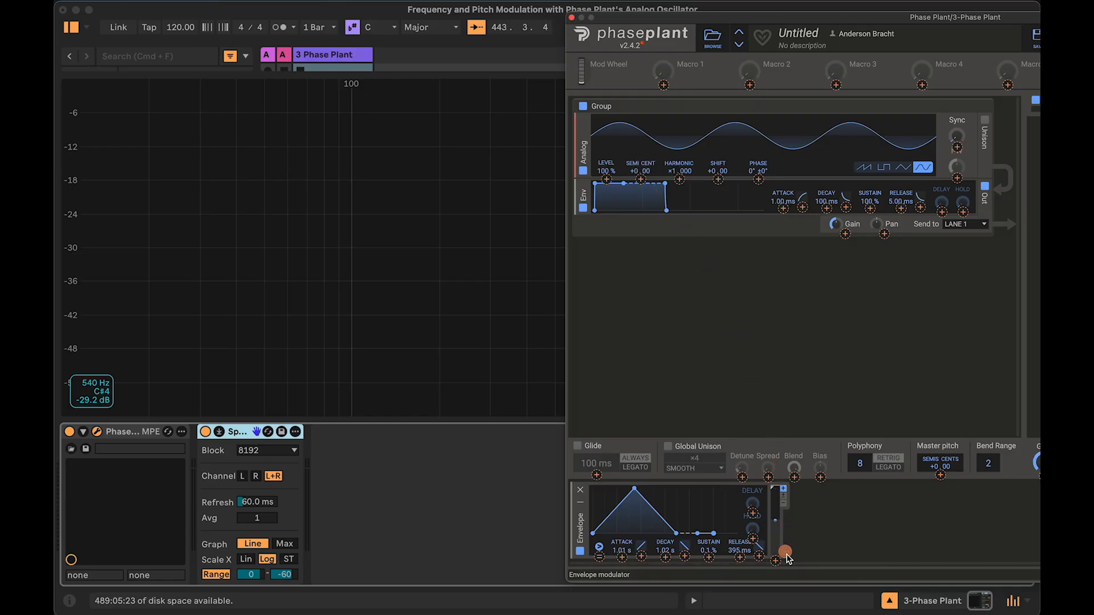
left_click(787, 555)
left_click_drag(786, 555, 683, 183)
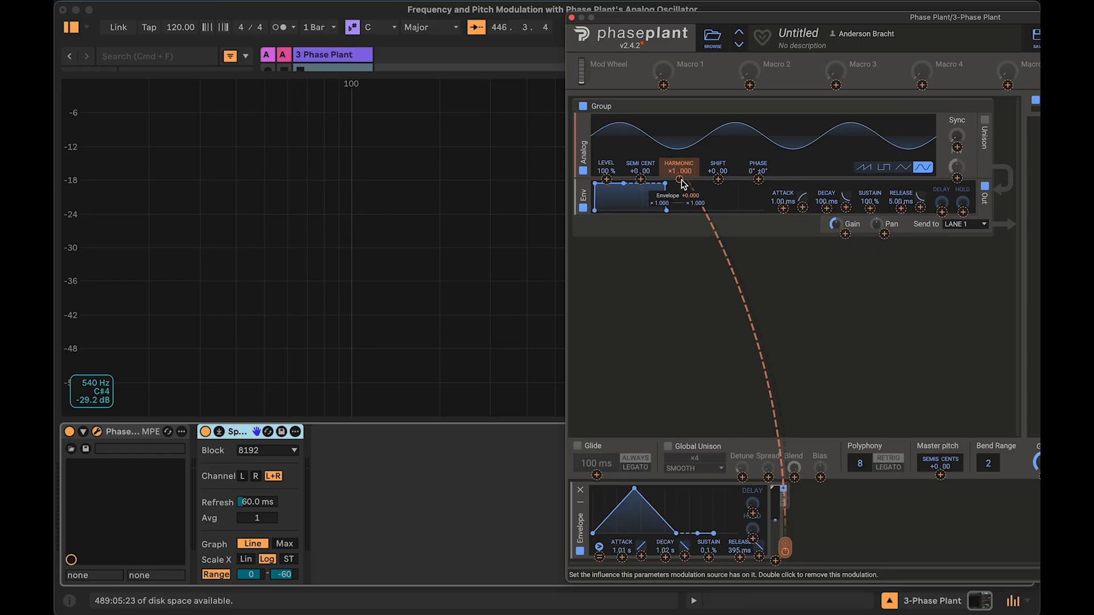
left_click(643, 181)
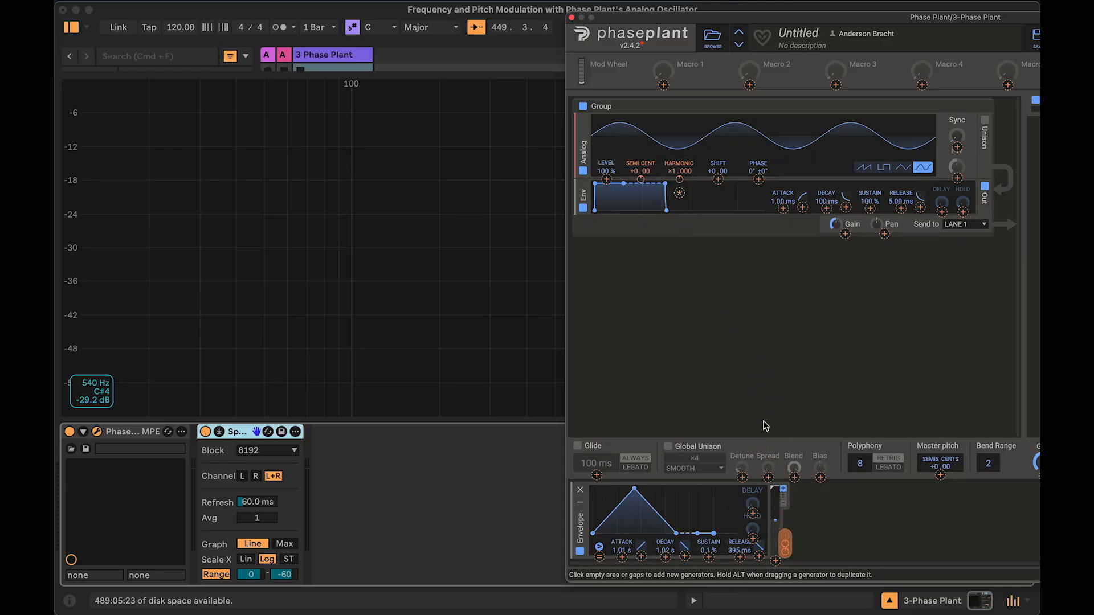
right_click(787, 554)
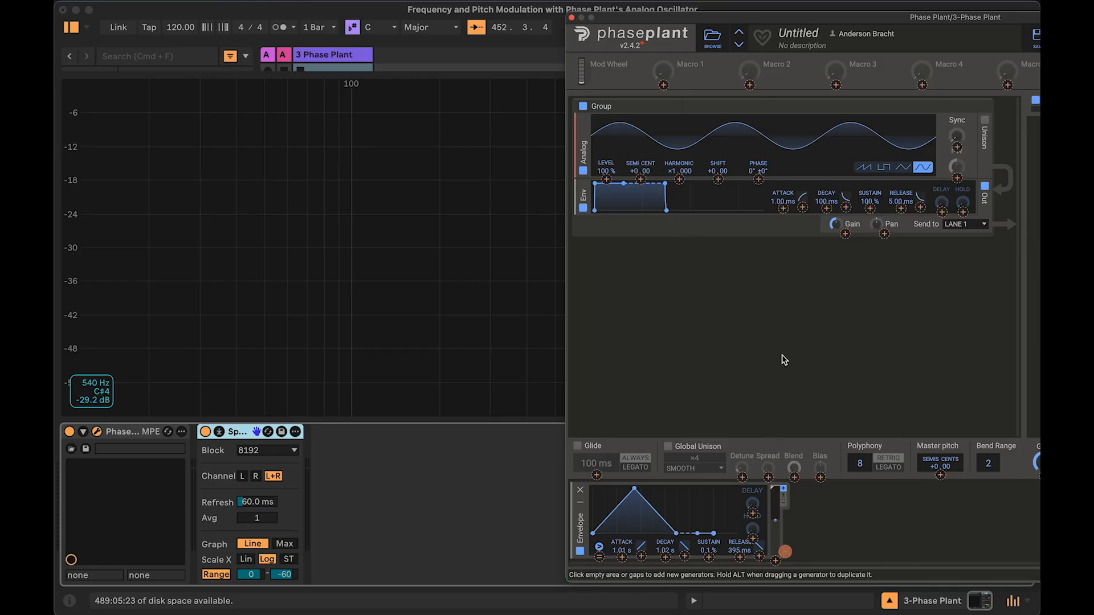
Step: Set the envelope's modulation amount on the Harmonic parameter to +1.000
left_click(680, 180)
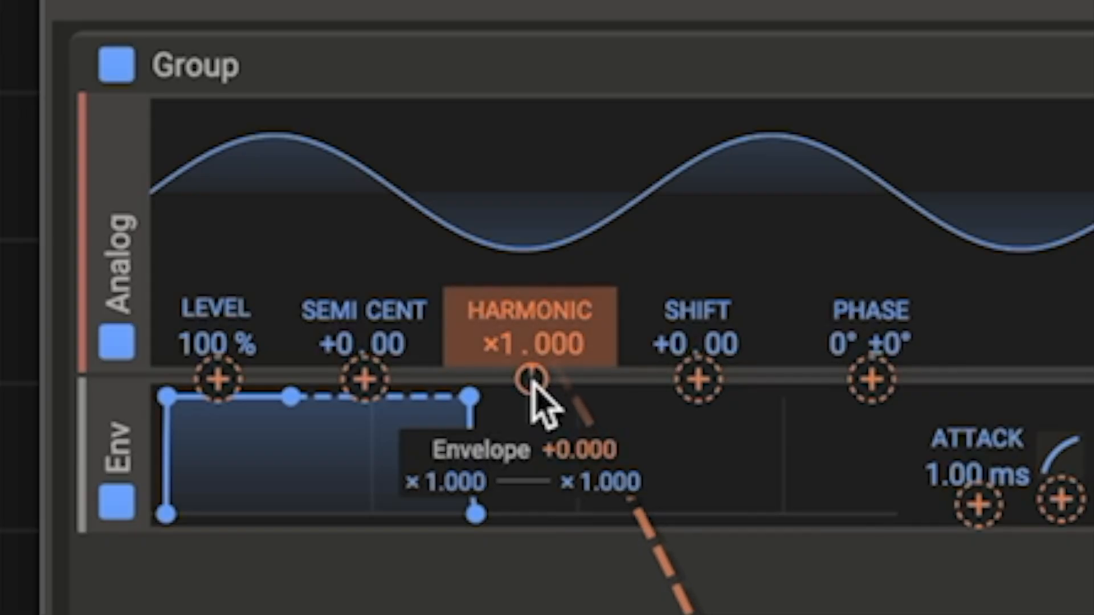
left_click(501, 342)
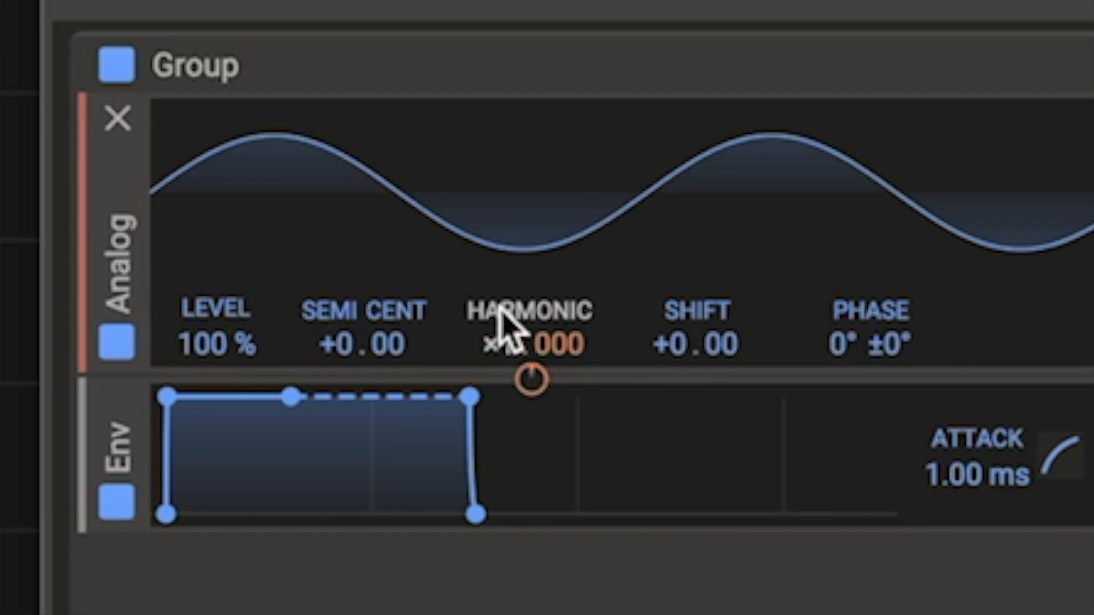
mouse_move(500, 344)
left_mouse_down()
mouse_move(503, 317)
mouse_move(503, 357)
left_mouse_up()
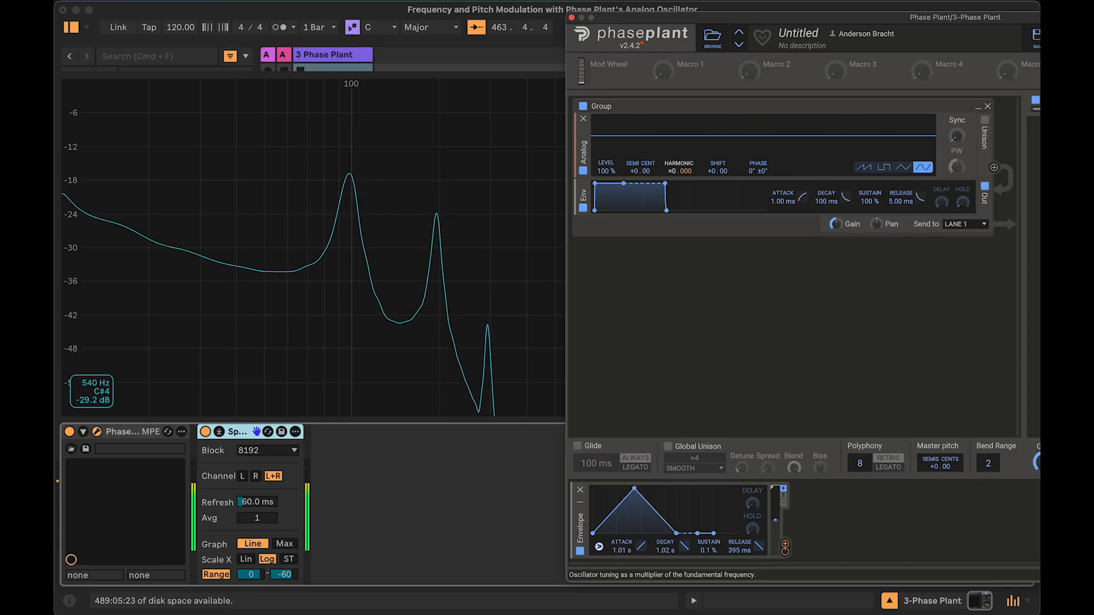
left_click_drag(680, 171, 679, 167)
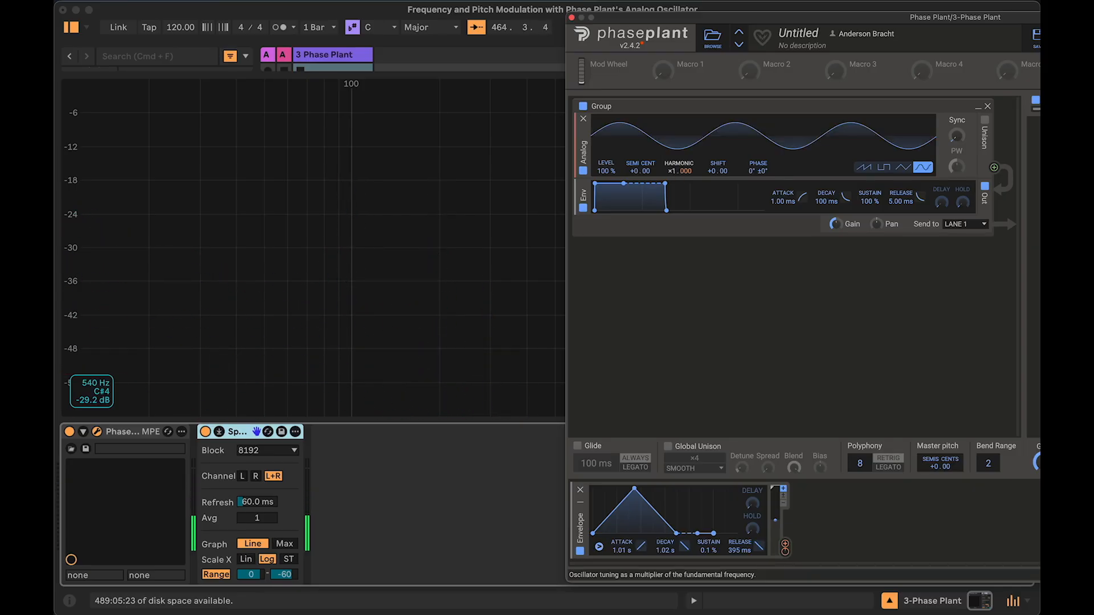
right_click(679, 181)
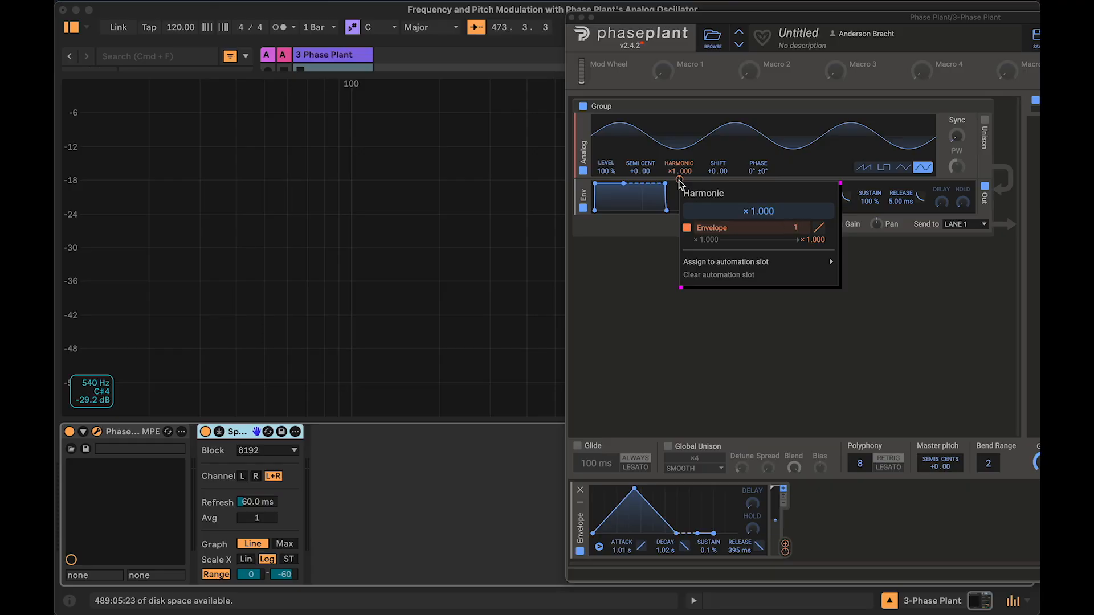
key("Return")
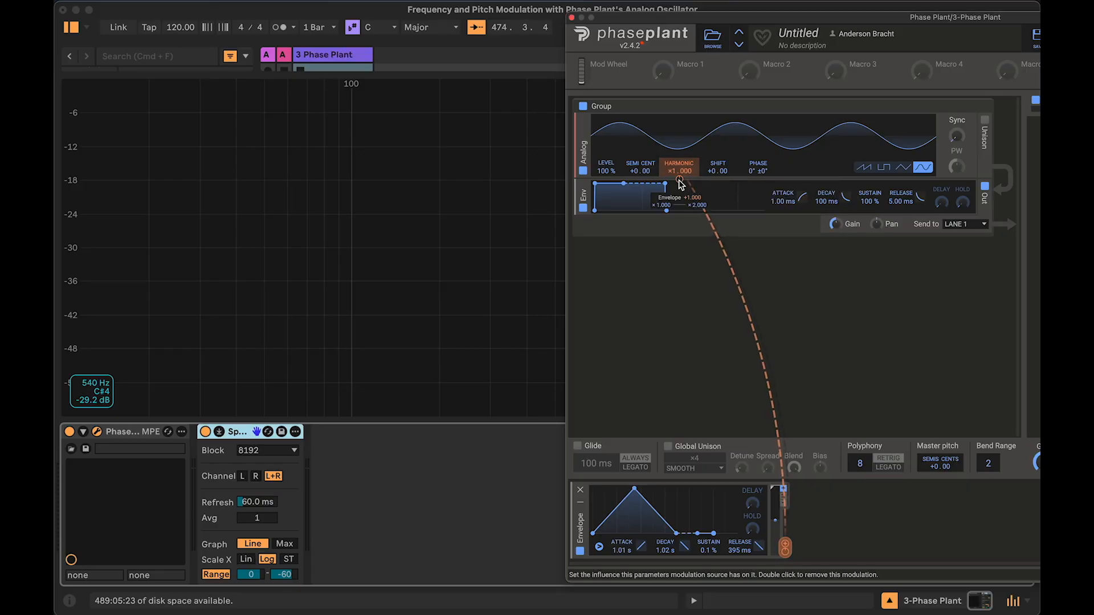
Step: Set the envelope's modulation amount on the Harmonic parameter to +2.000
left_click(355, 181)
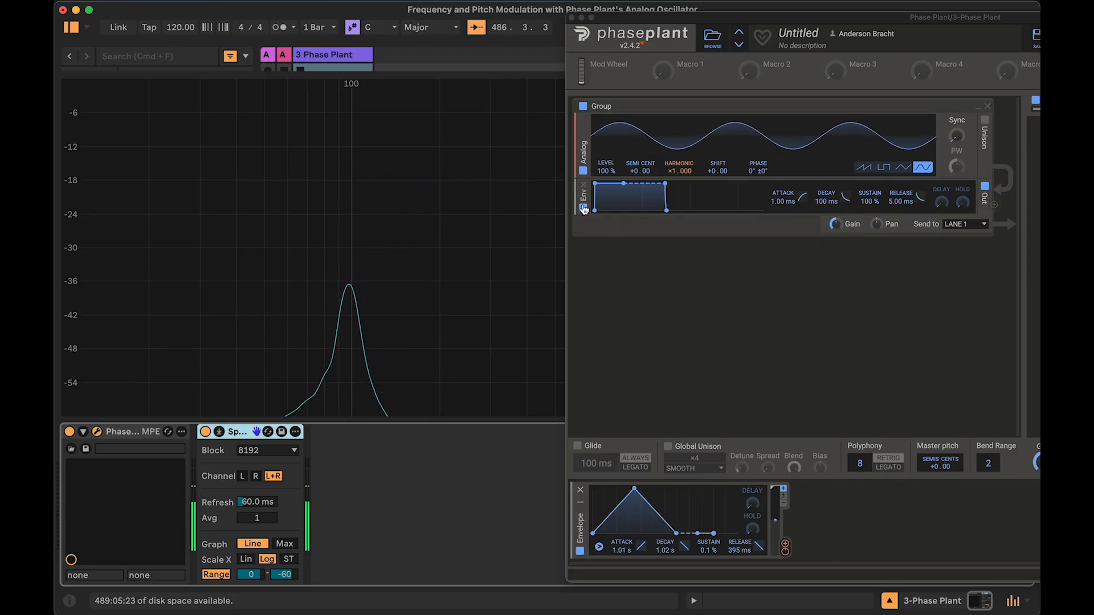
right_click(681, 179)
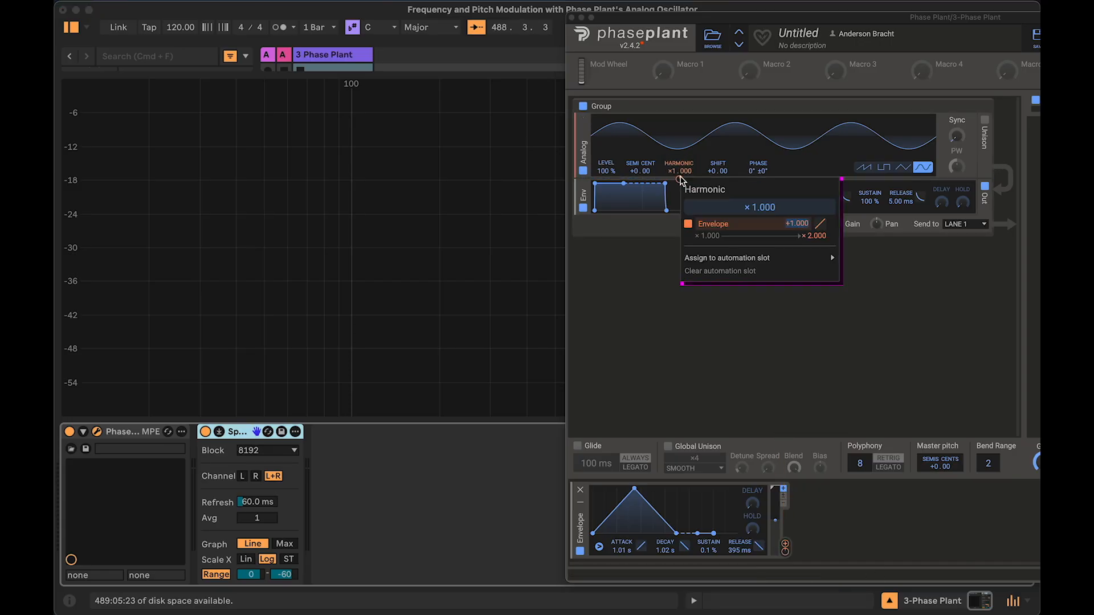
double_click(789, 224)
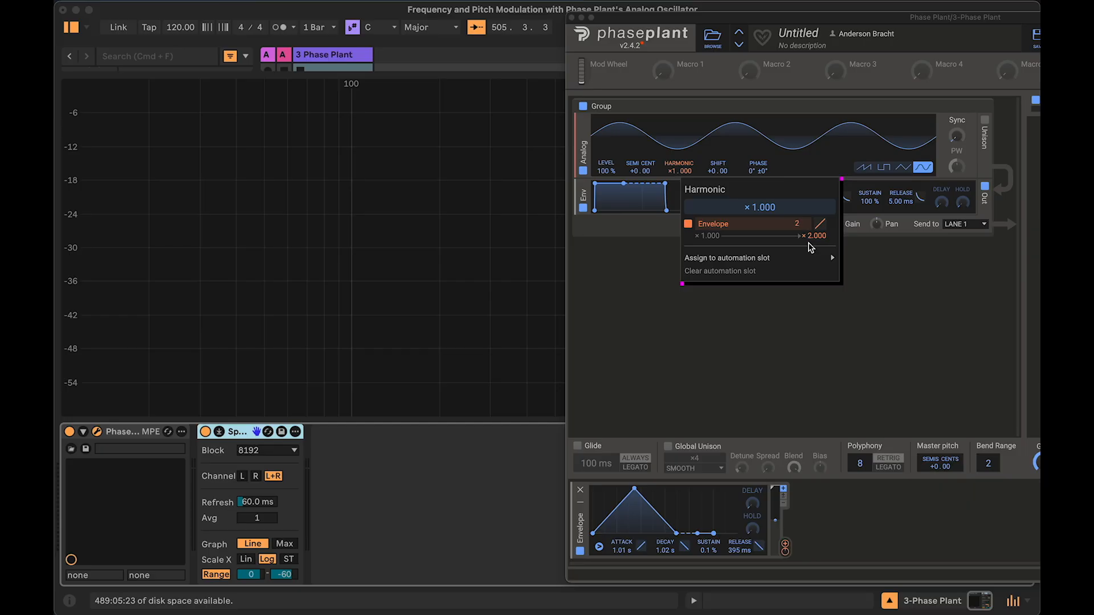
key("Escape")
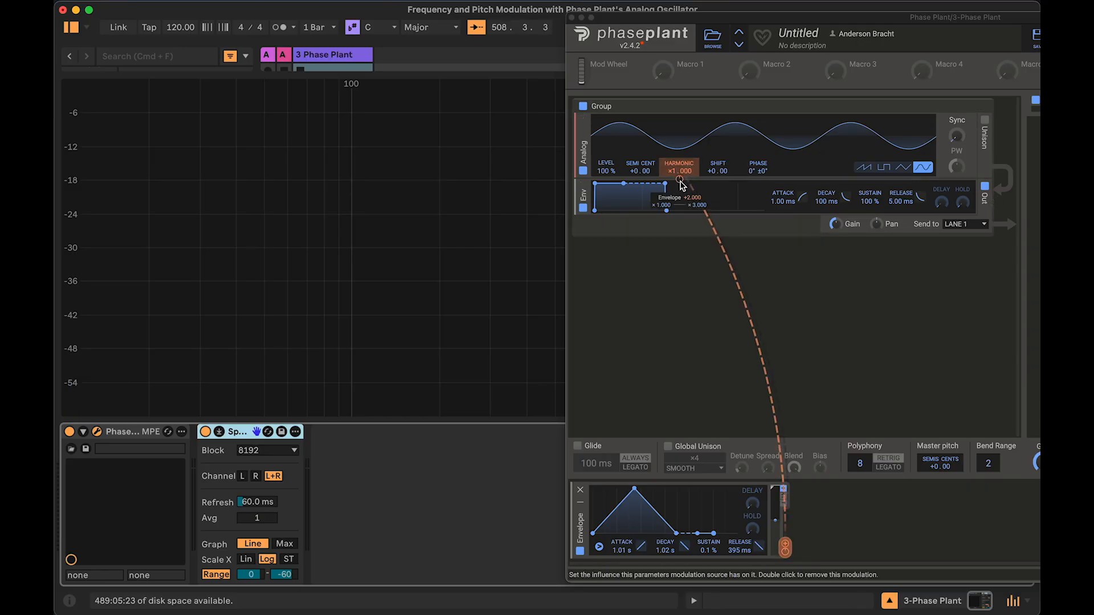
Step: Inspect the envelope's modulation routings on the oscillator's Harmonic, Semi/Cent and Shift parameters
right_click(680, 181)
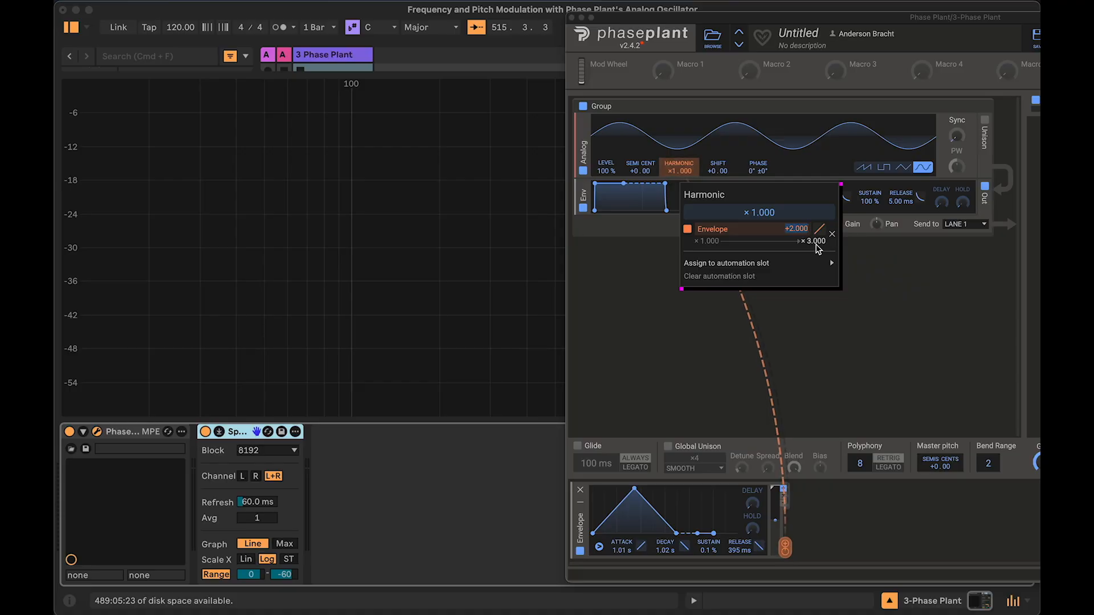
left_click(348, 205)
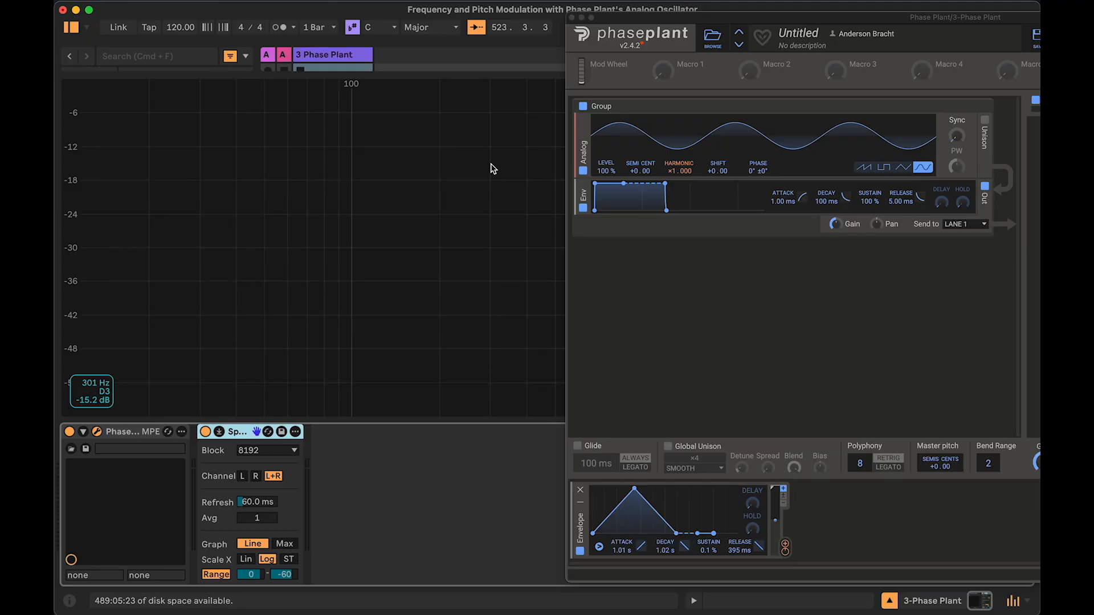
left_click(636, 174)
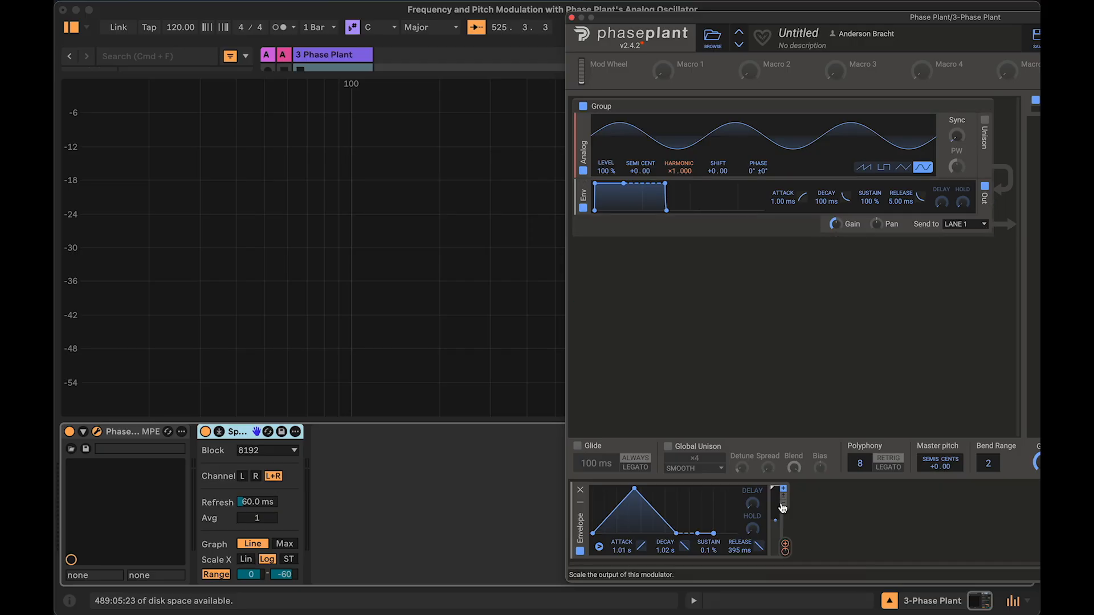
left_click(814, 539)
left_click(786, 548)
left_click_drag(785, 548, 641, 162)
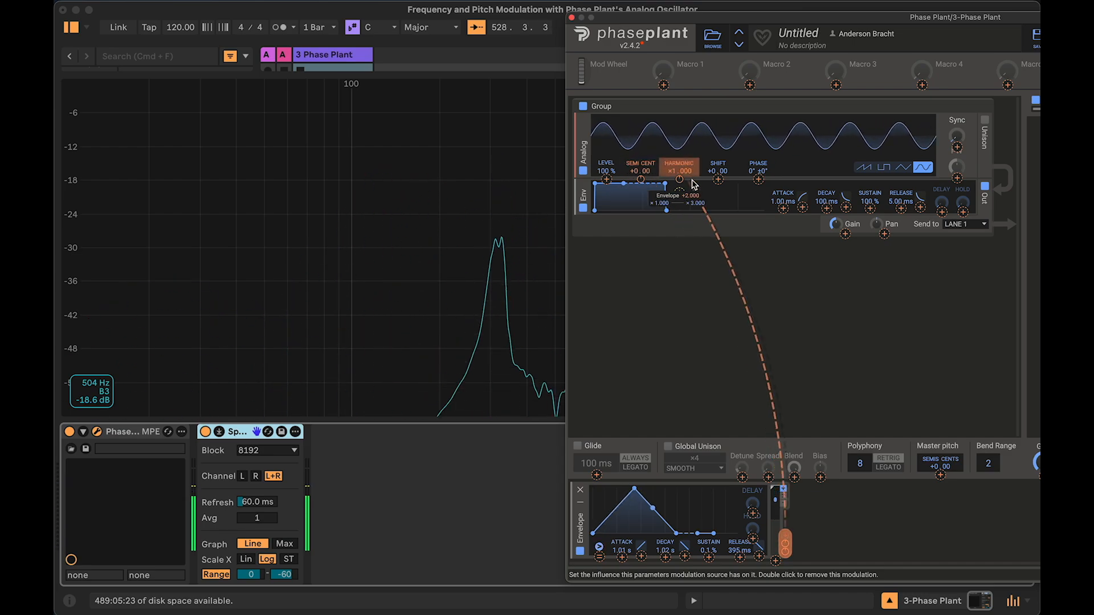
left_click_drag(719, 180, 721, 198)
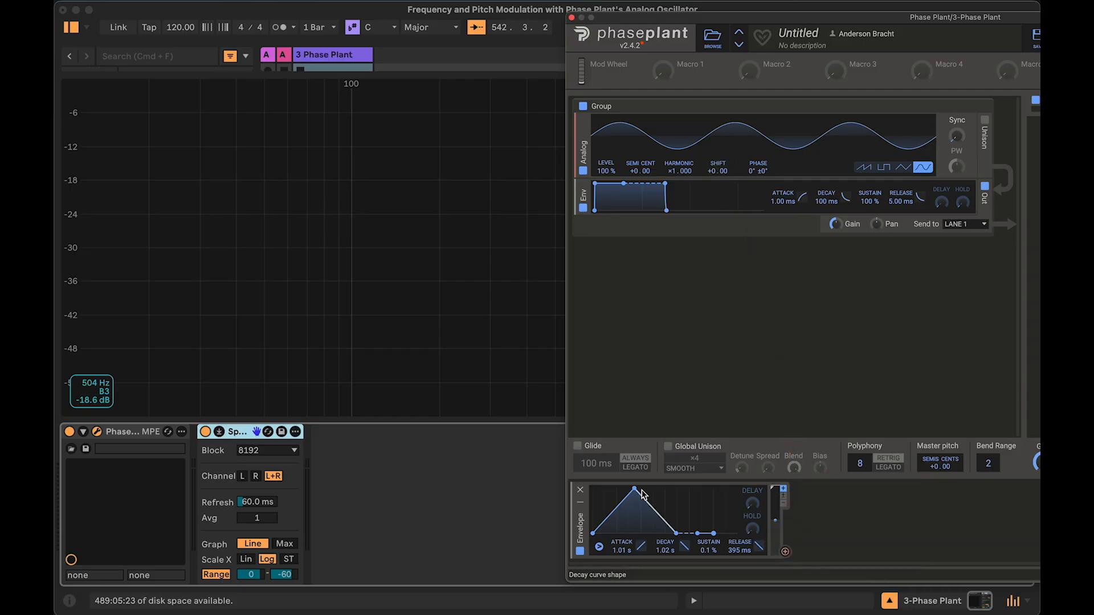
Step: Replace the envelope modulator with a new LFO modulator
left_click(581, 491)
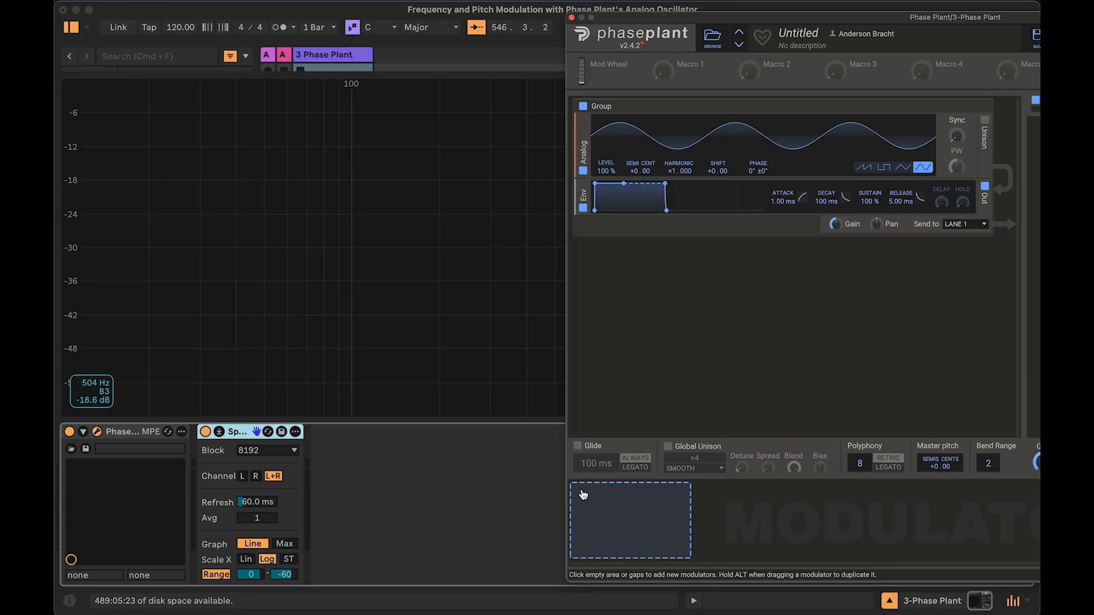
left_click(583, 494)
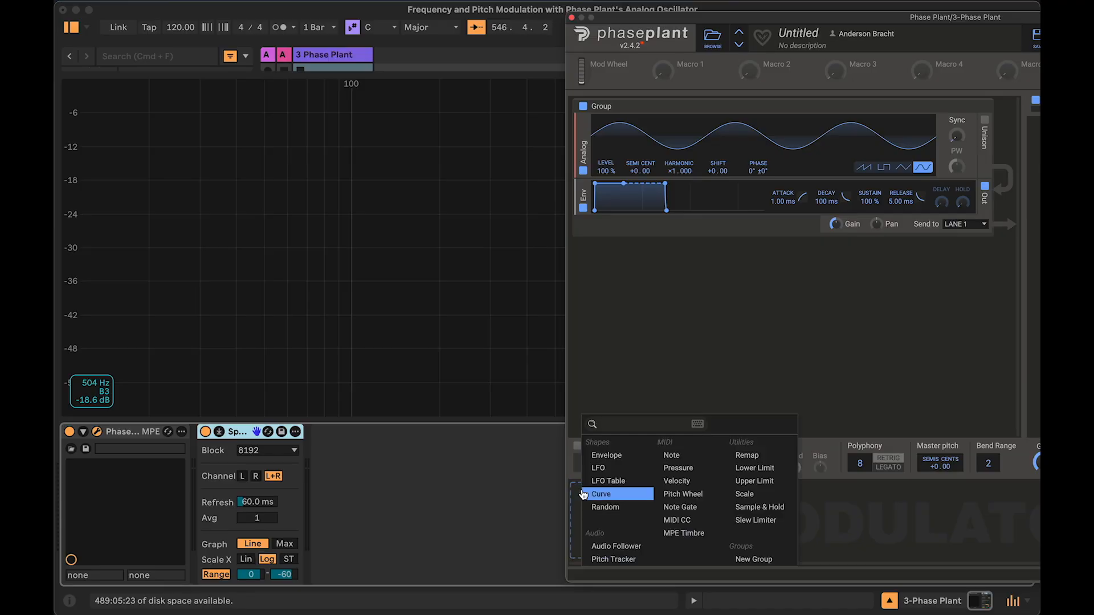
left_click(617, 471)
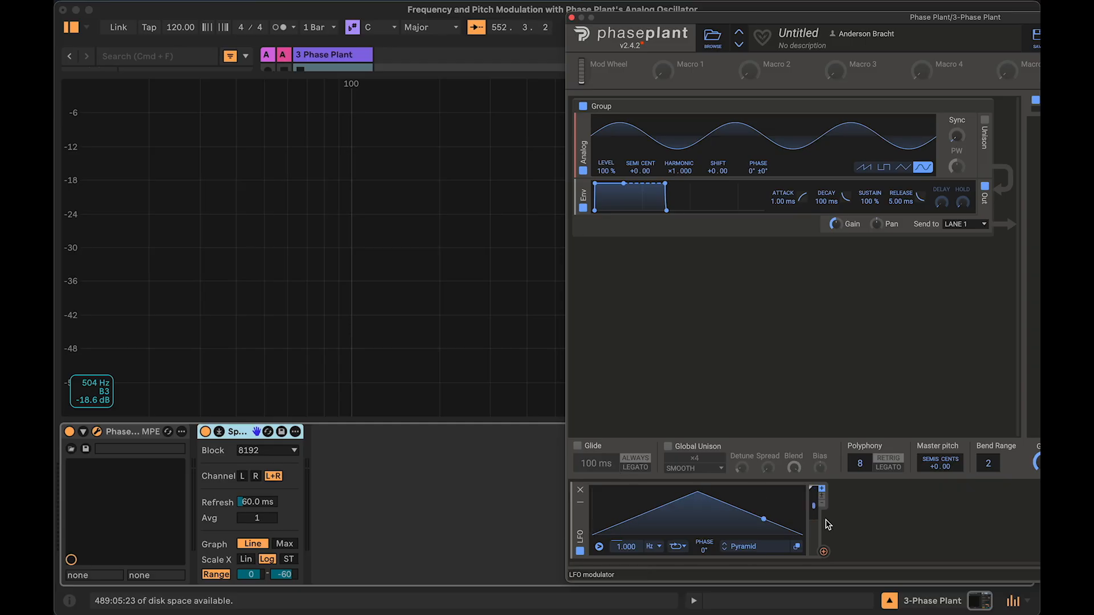
Step: Connect the LFO modulator to the oscillator's Shift frequency parameter
left_click(824, 552)
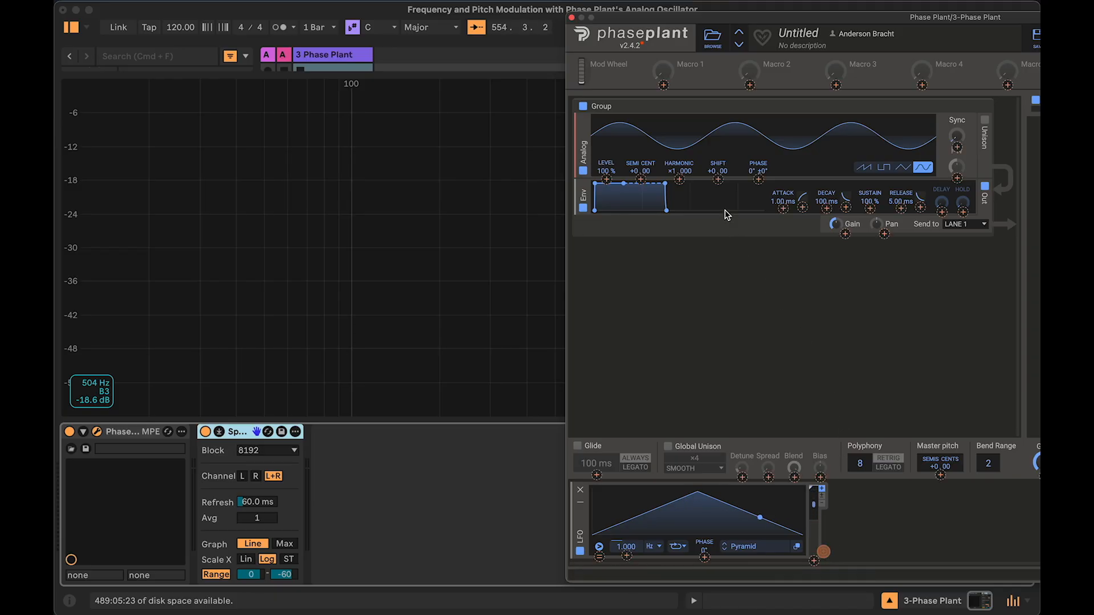
left_click(719, 180)
left_click_drag(721, 183, 804, 210)
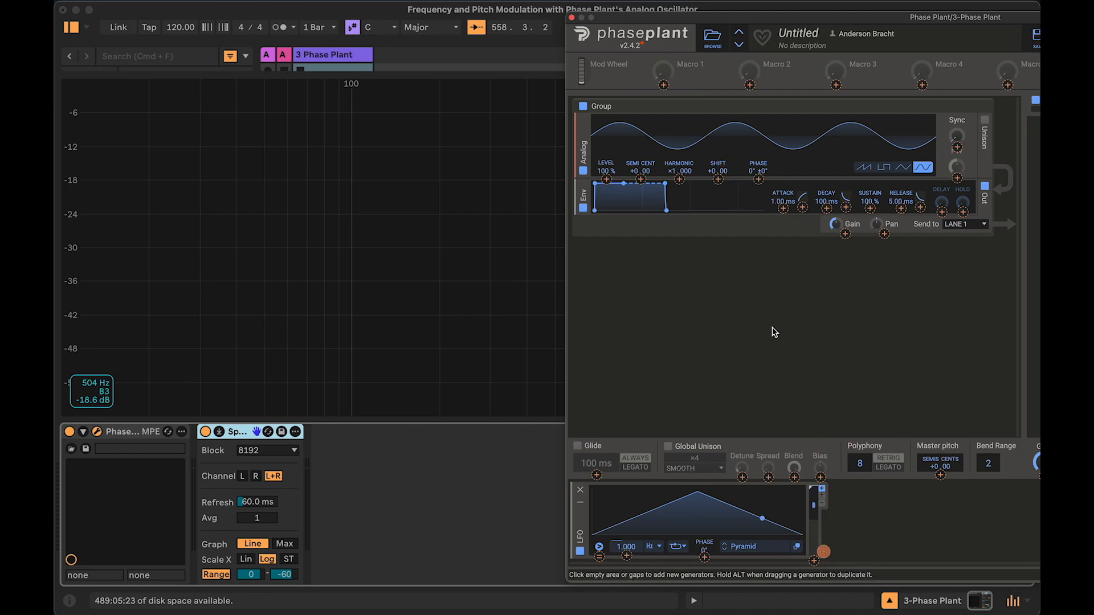
left_click_drag(721, 186, 719, 180)
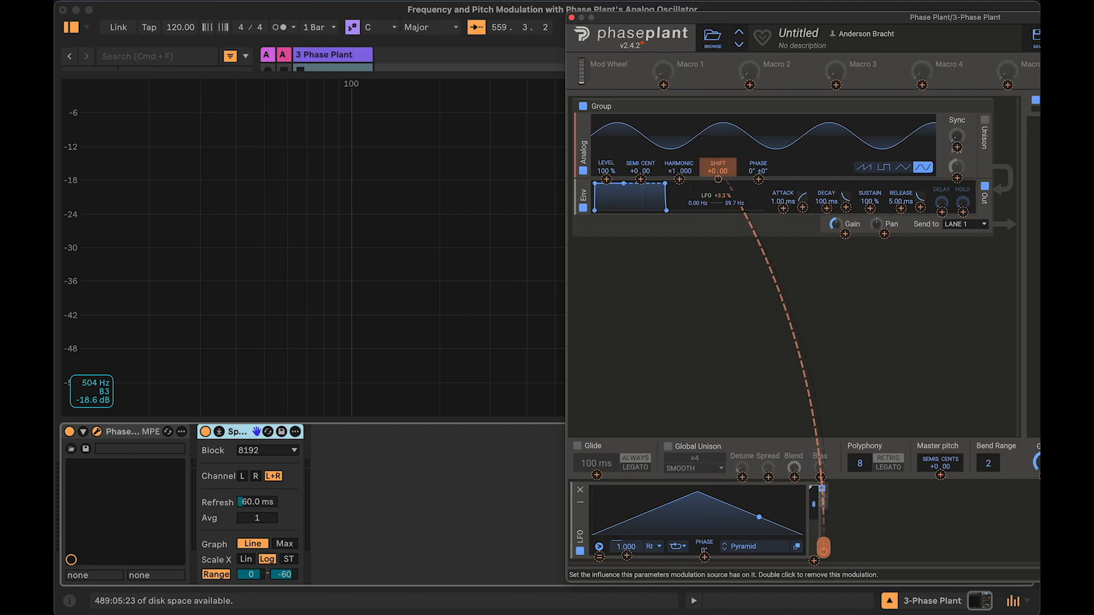
Step: Set the LFO's modulation amount on the Shift frequency to +0.2 %
right_click(719, 180)
left_click_drag(826, 230, 825, 246)
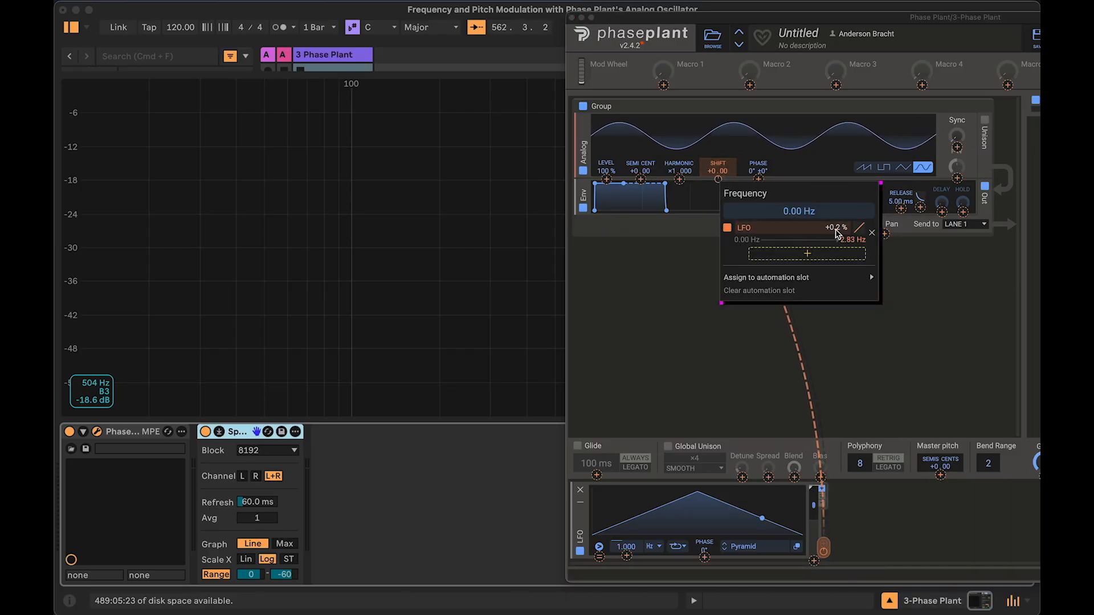
key("0")
key("q")
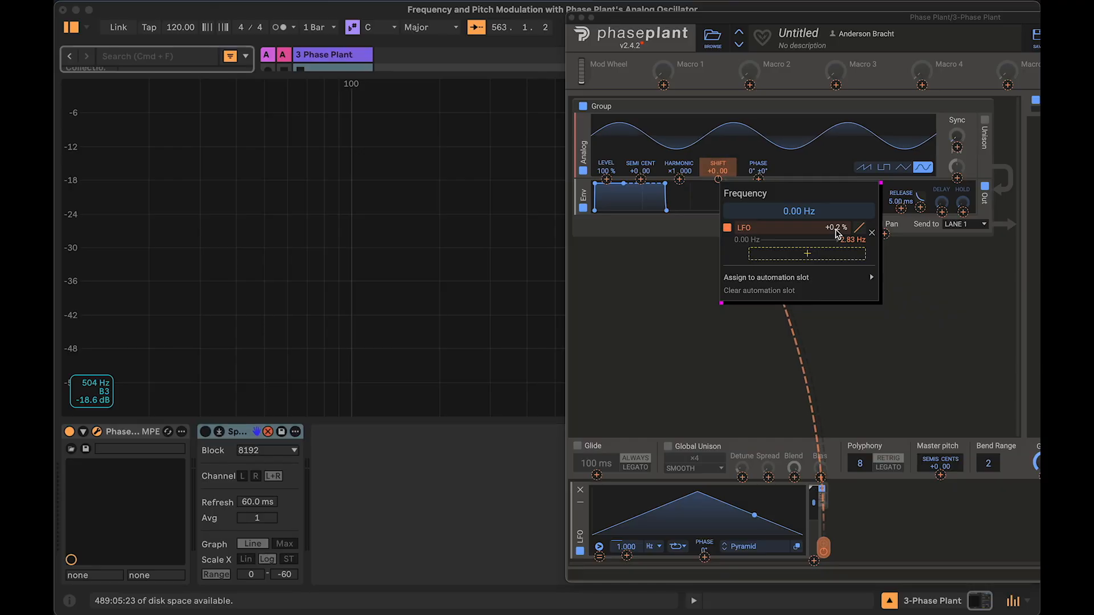
left_click(630, 315)
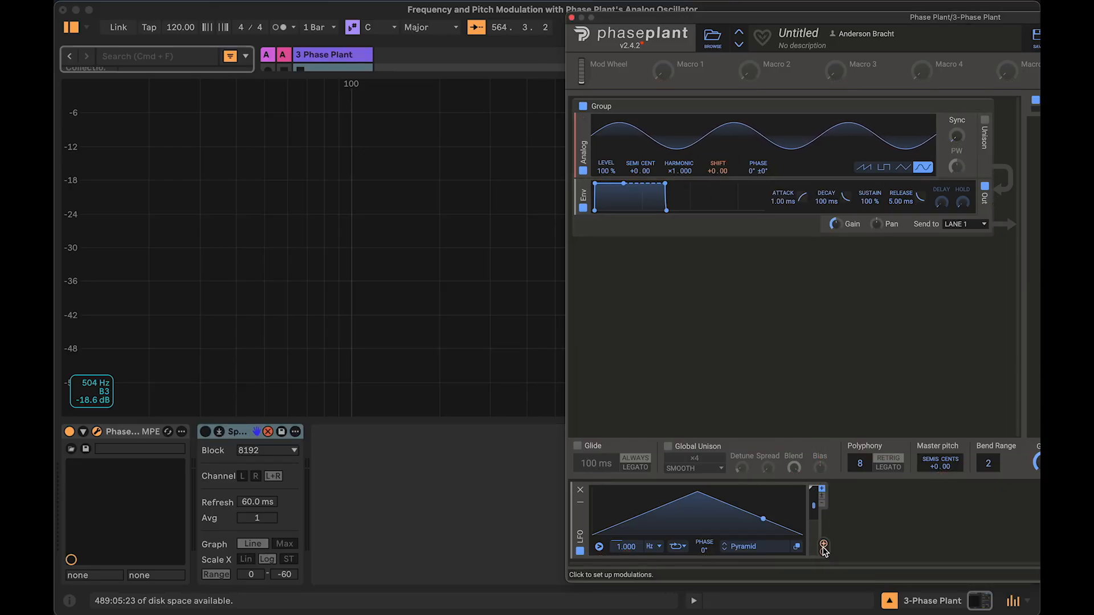
Step: Reconnect the LFO modulator to the oscillator's Shift frequency parameter
left_click_drag(824, 549, 720, 182)
mouse_move(834, 229)
left_mouse_down()
mouse_move(834, 215)
mouse_move(834, 230)
left_mouse_up()
type("1")
key("Return")
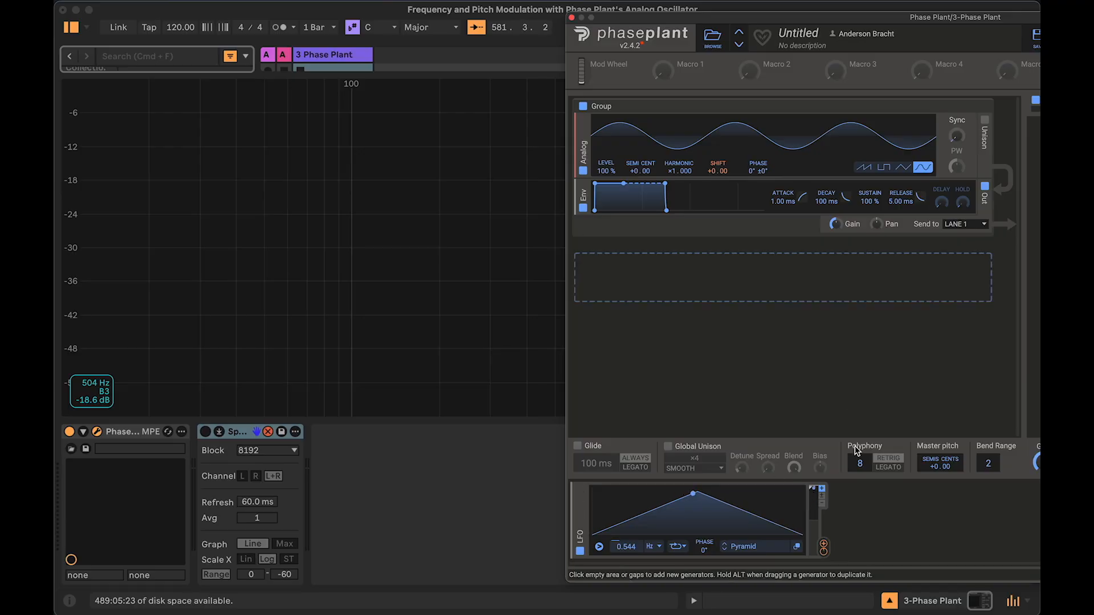
left_click(869, 532)
left_click(825, 553)
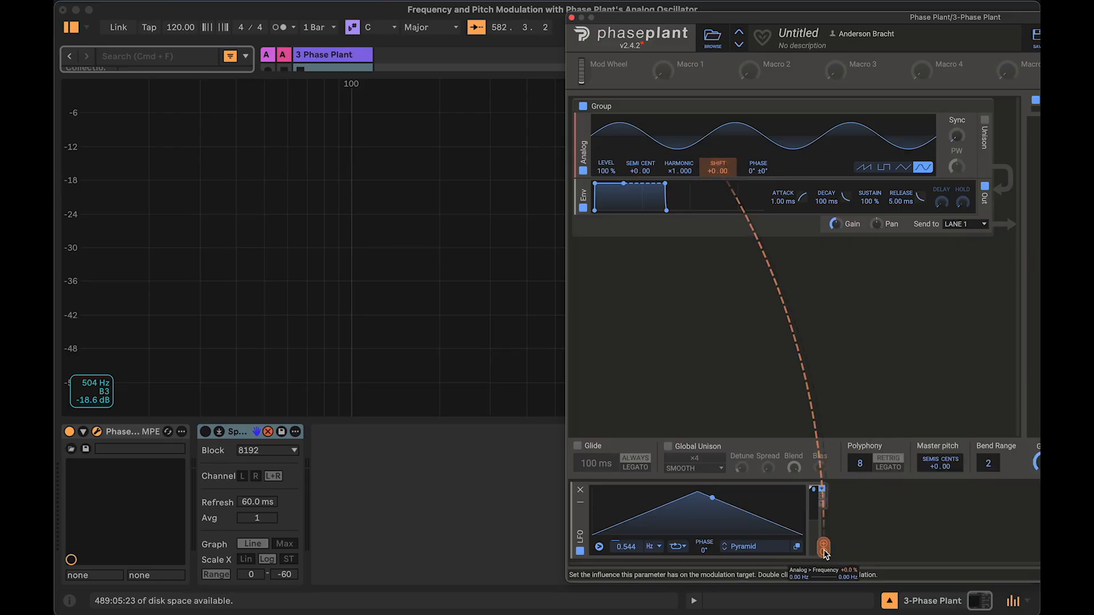
Step: Set the LFO's modulation amount on the Shift frequency to 10 %
right_click(719, 181)
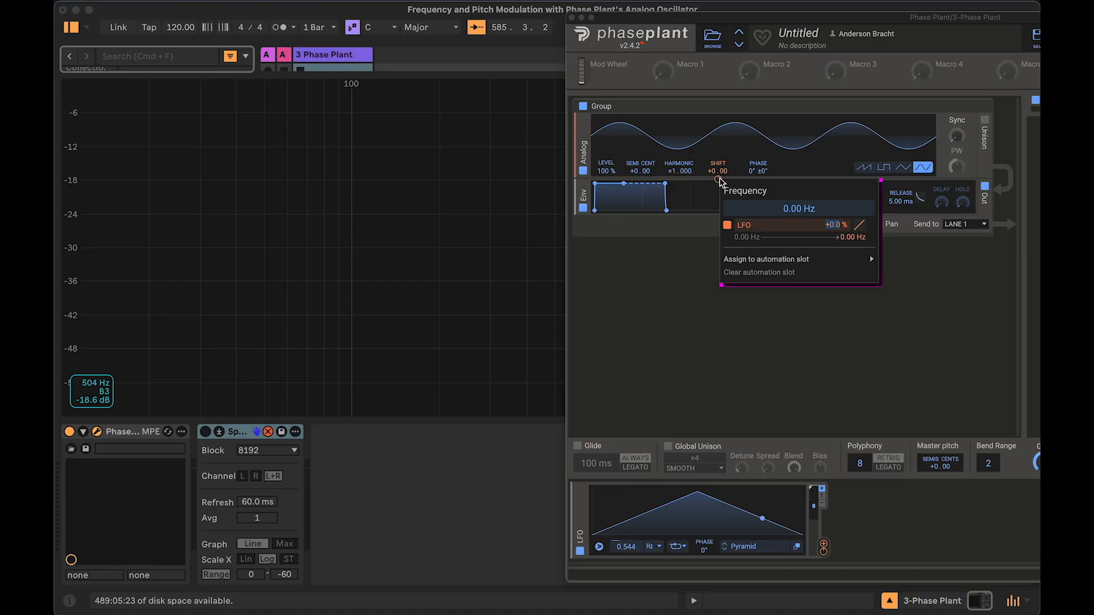
type("10")
key("Return")
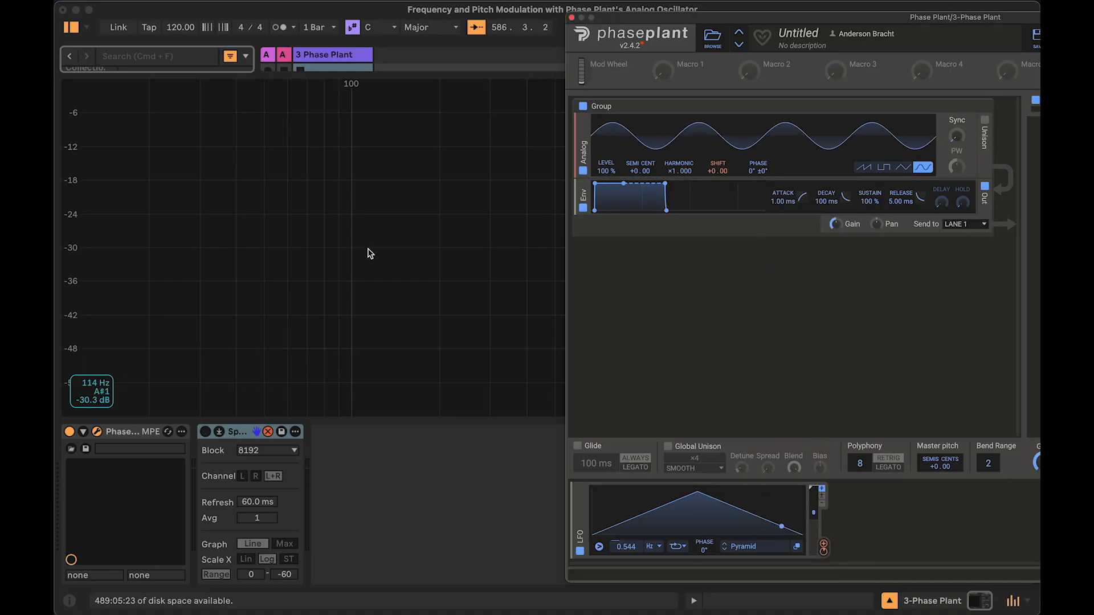
left_click(352, 232)
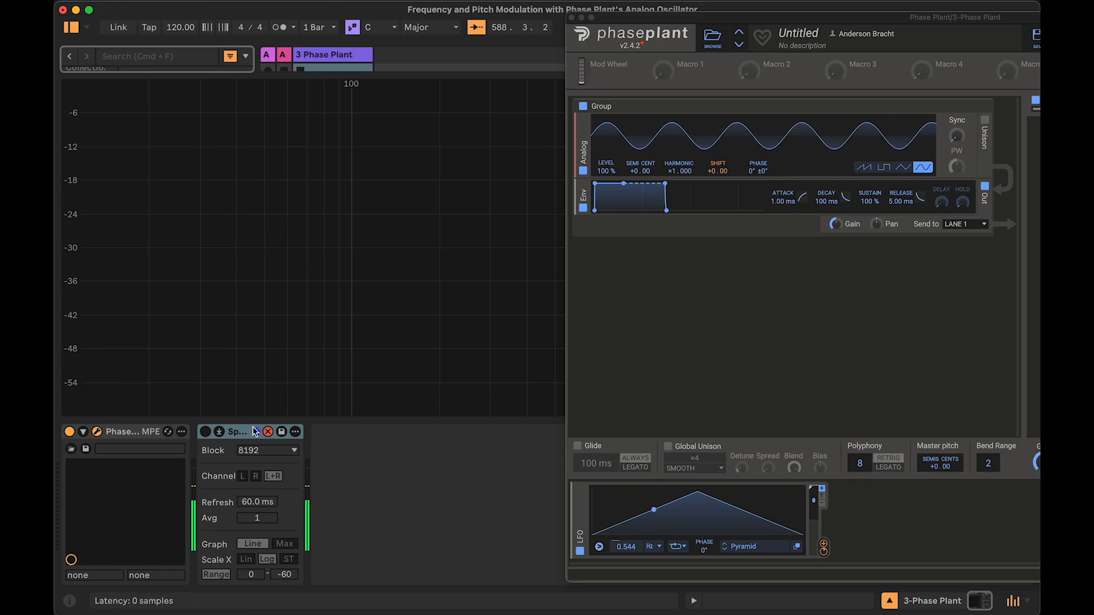
left_click(249, 434)
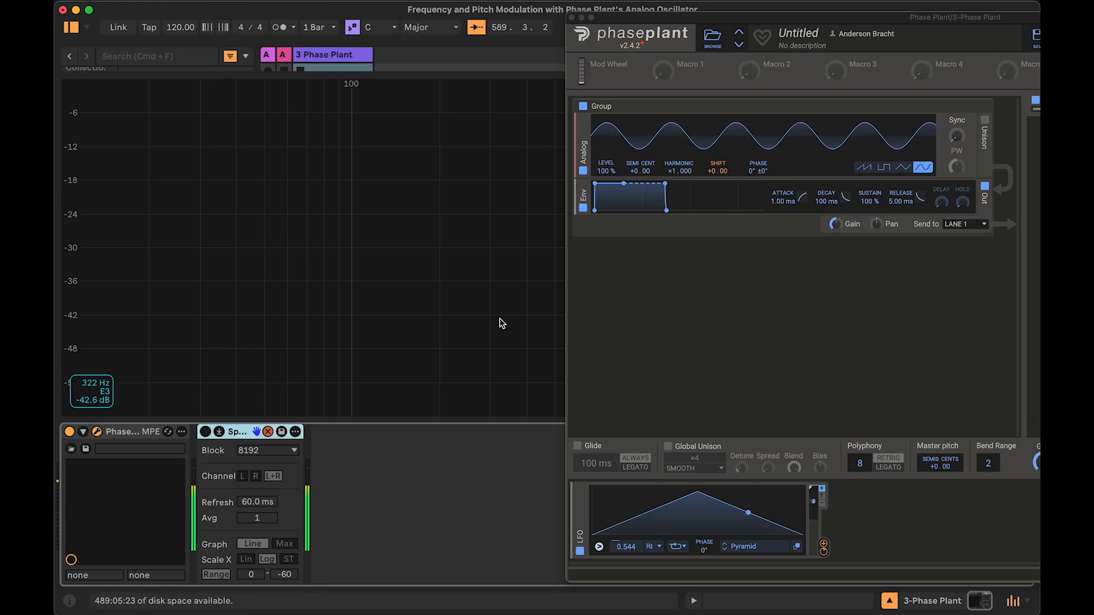
left_click_drag(667, 22, 619, 32)
left_click(679, 2)
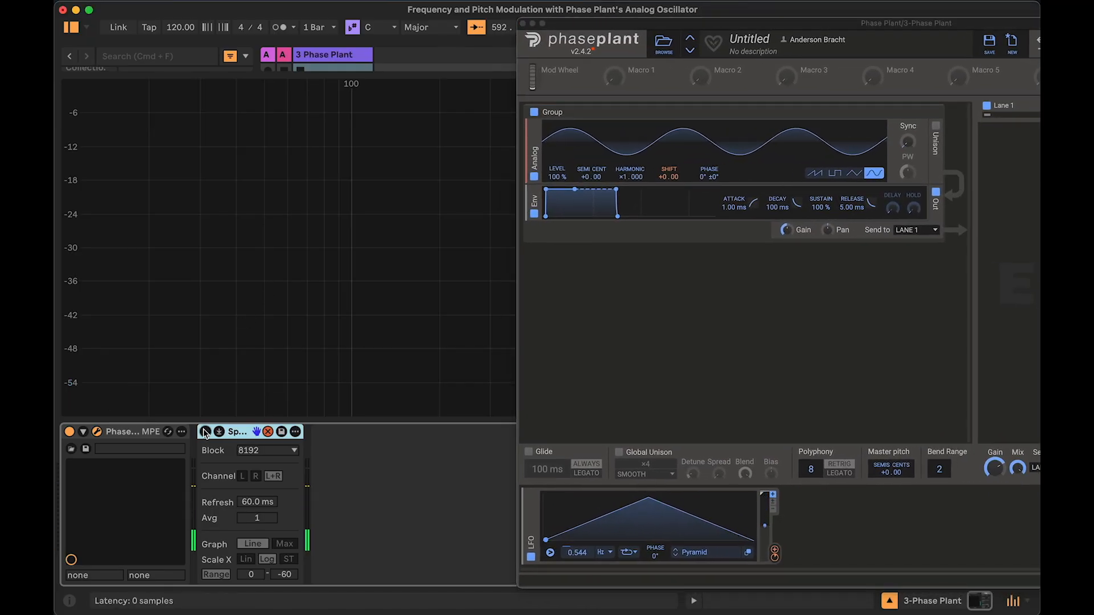
left_click_drag(665, 24, 696, 26)
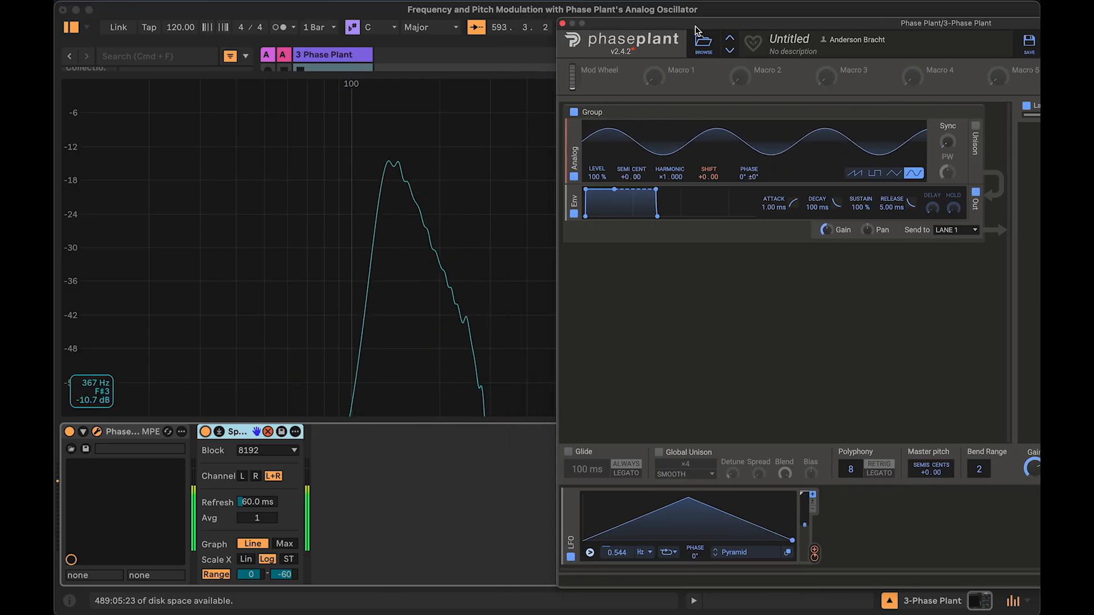
left_click_drag(700, 186, 703, 187)
double_click(701, 186)
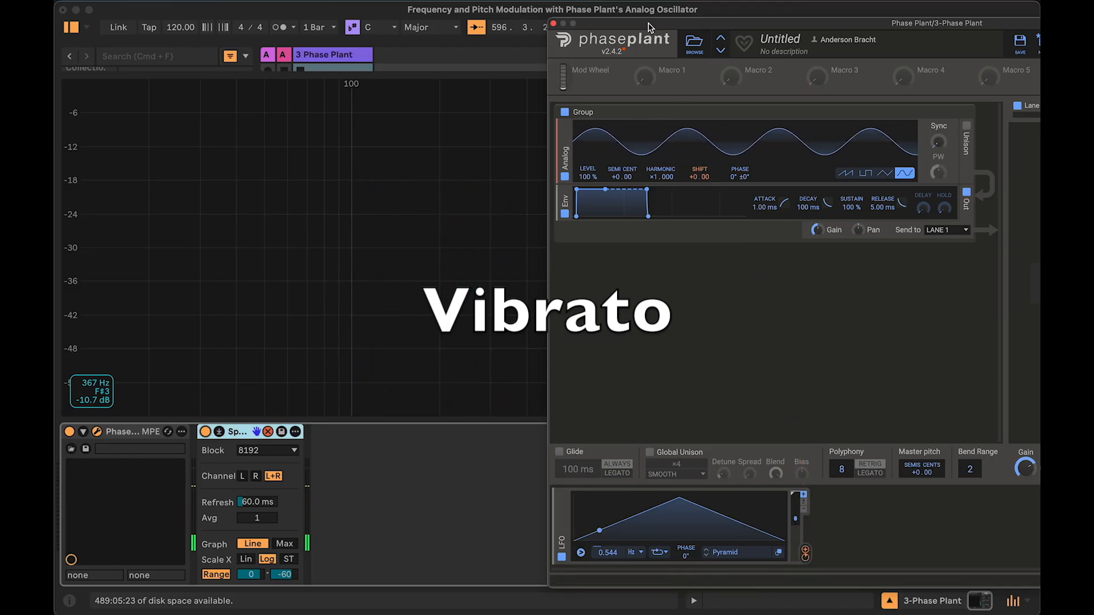
left_click_drag(649, 30, 569, 32)
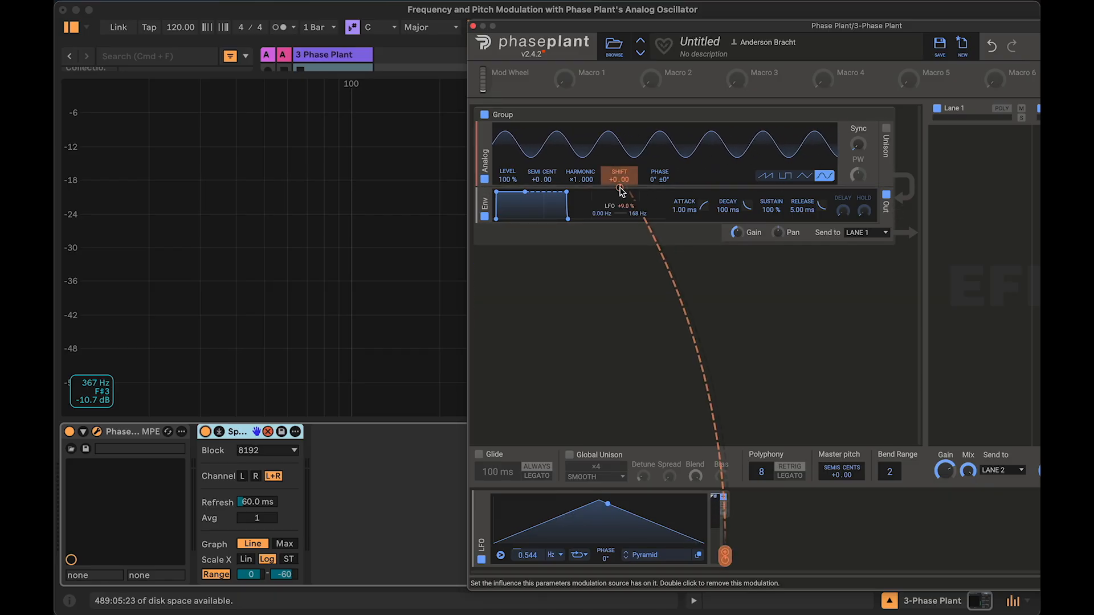
Step: Lower the LFO's modulation amount on the Shift frequency and raise the LFO rate to 5.842 Hz
right_click(621, 189)
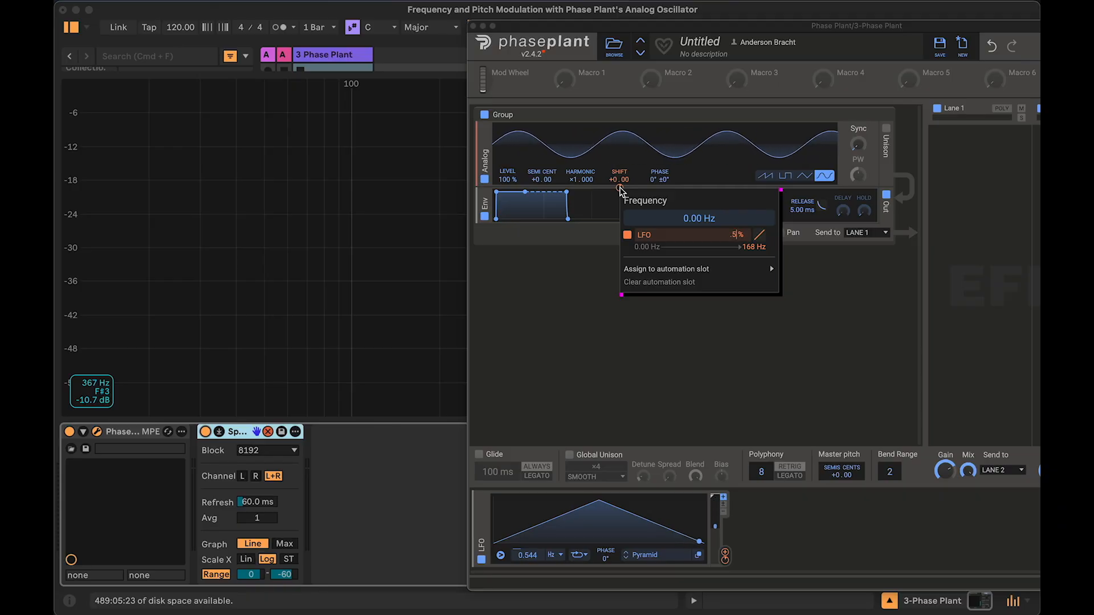
key("Return")
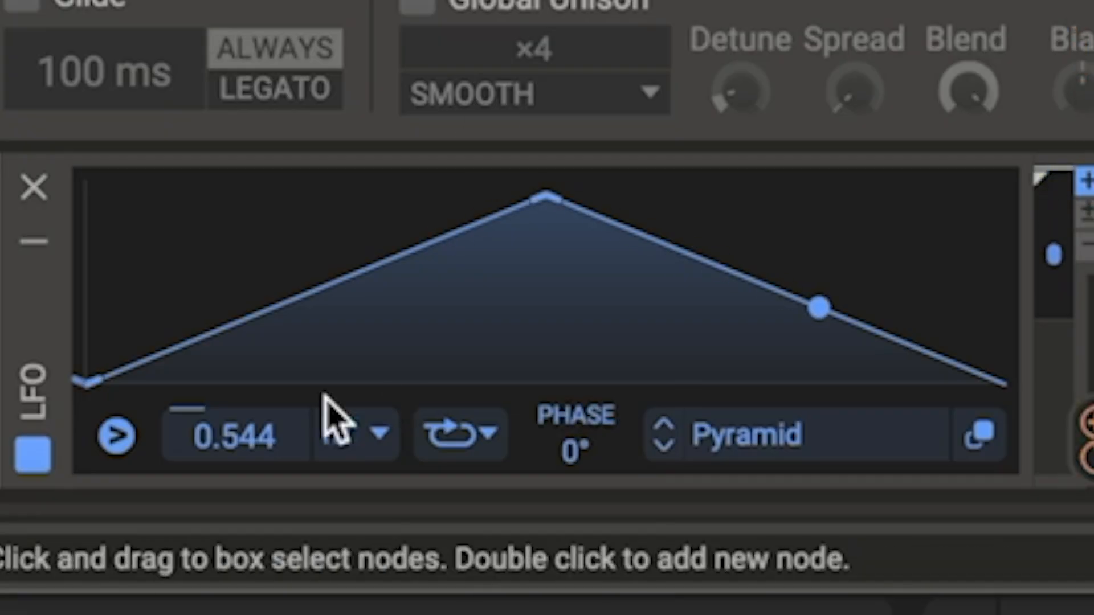
left_click_drag(244, 451, 244, 163)
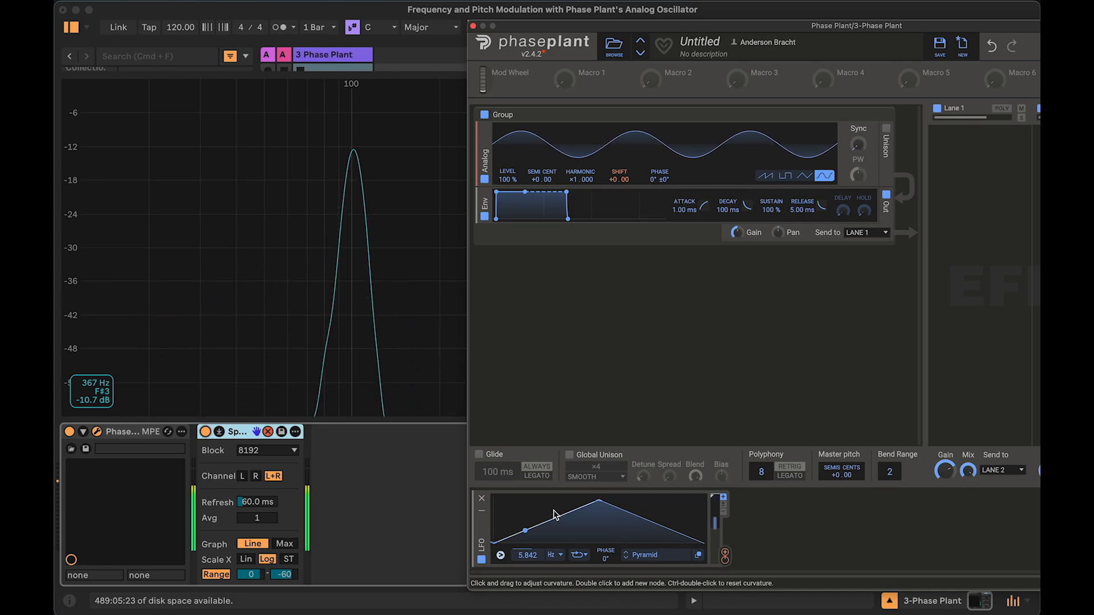
key("x")
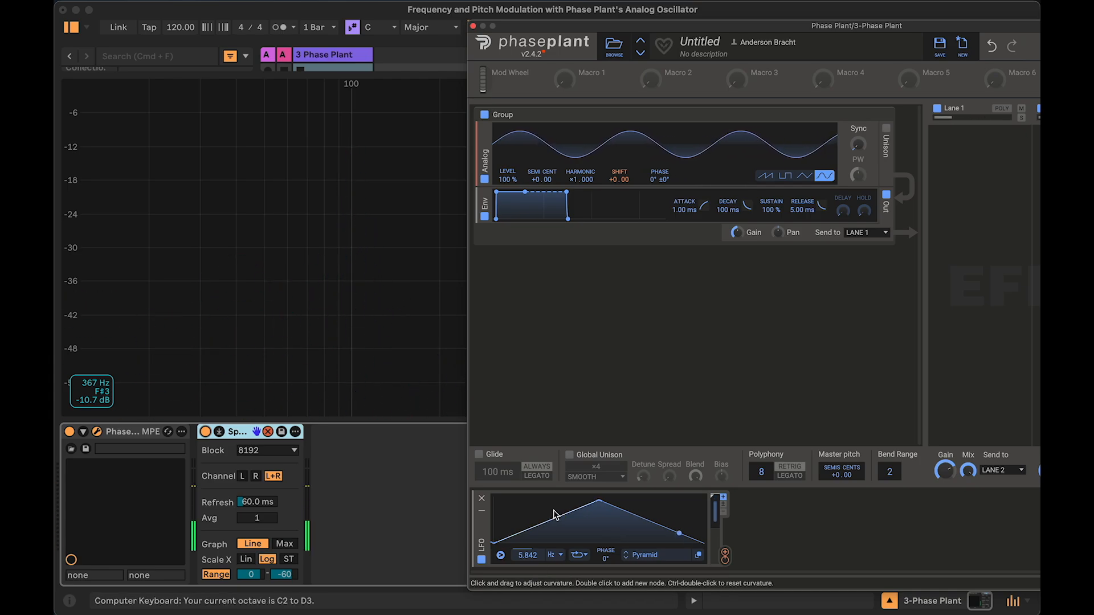